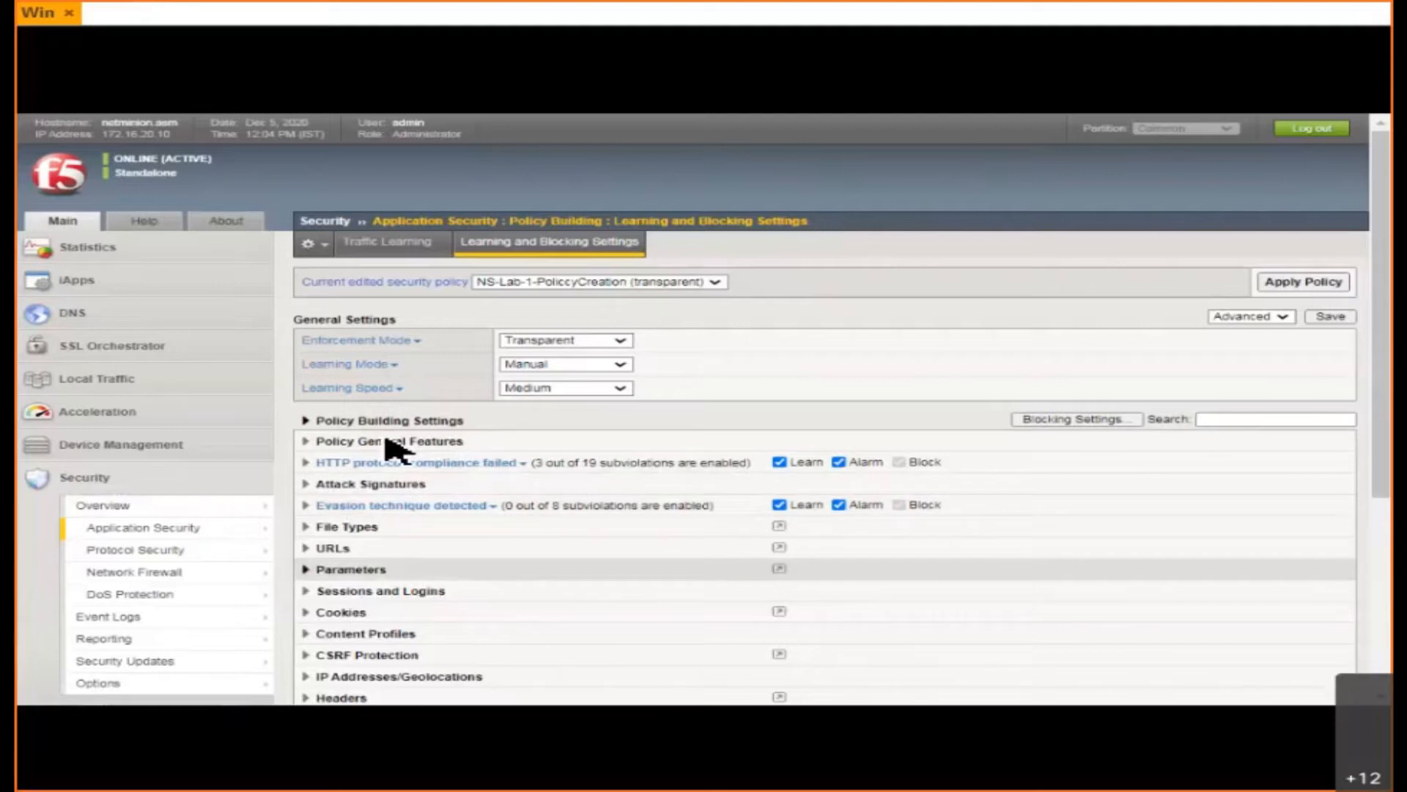
- Open the application requests event log, remove the Illegal Requests filter, and delete all logged requests
mouse_move(126, 549)
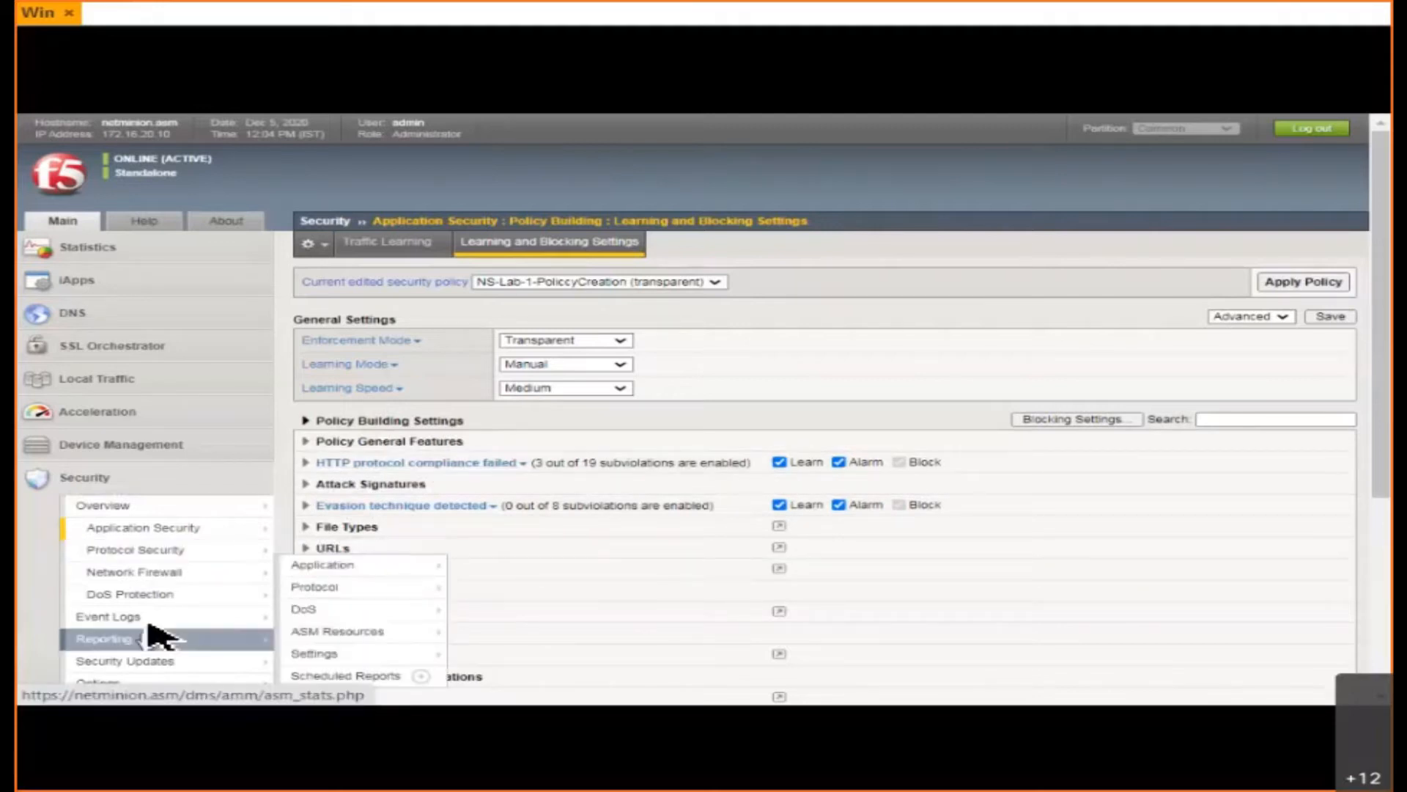
left_click(108, 617)
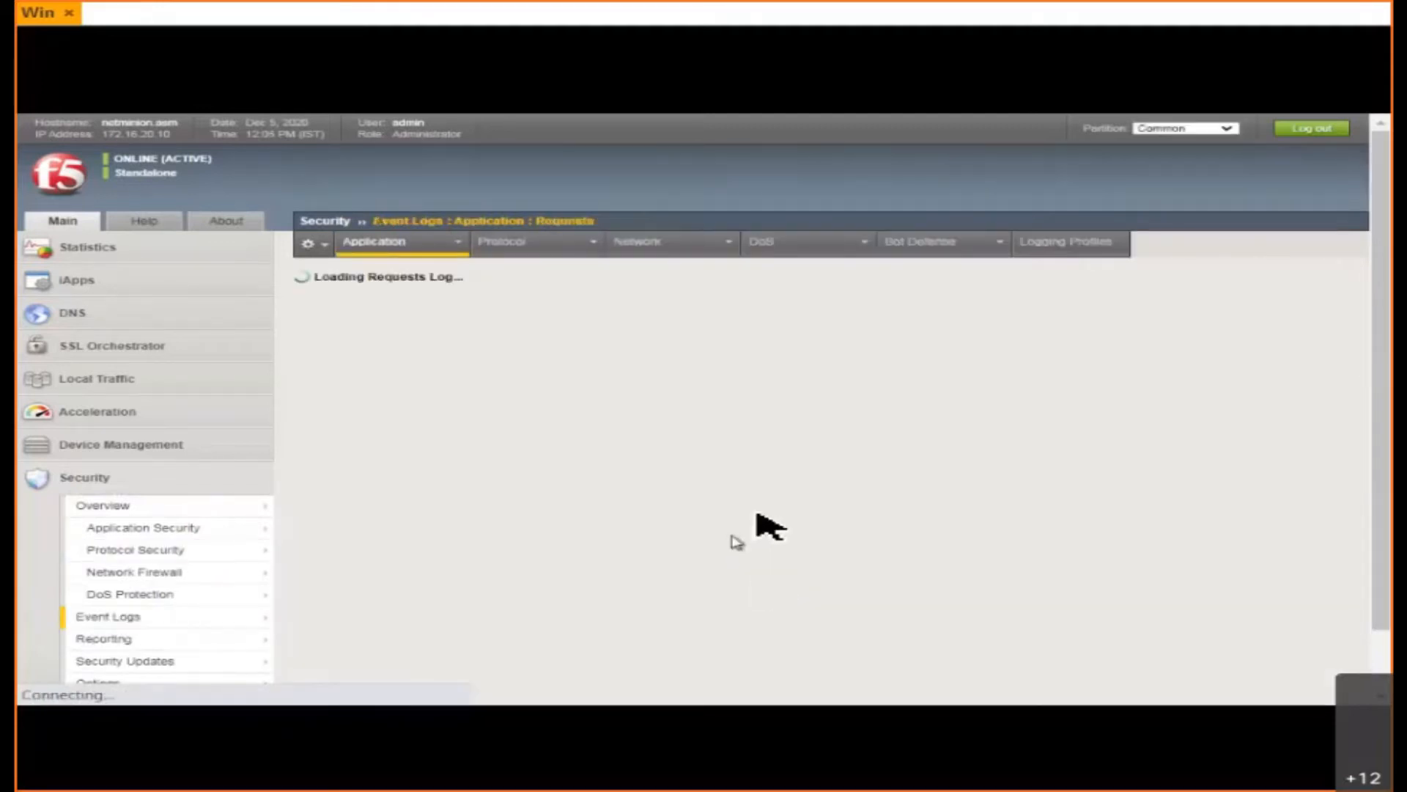
left_click(745, 282)
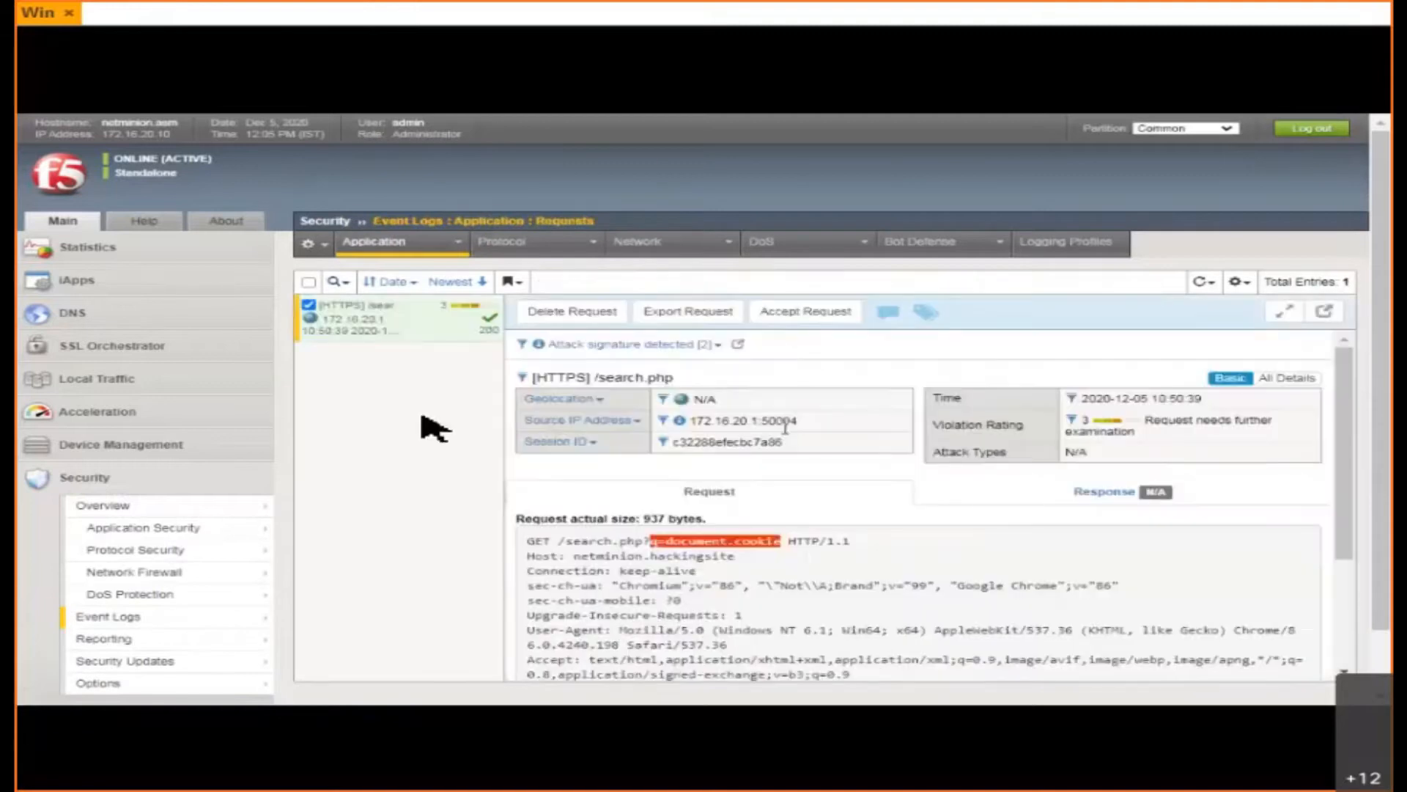
left_click(311, 283)
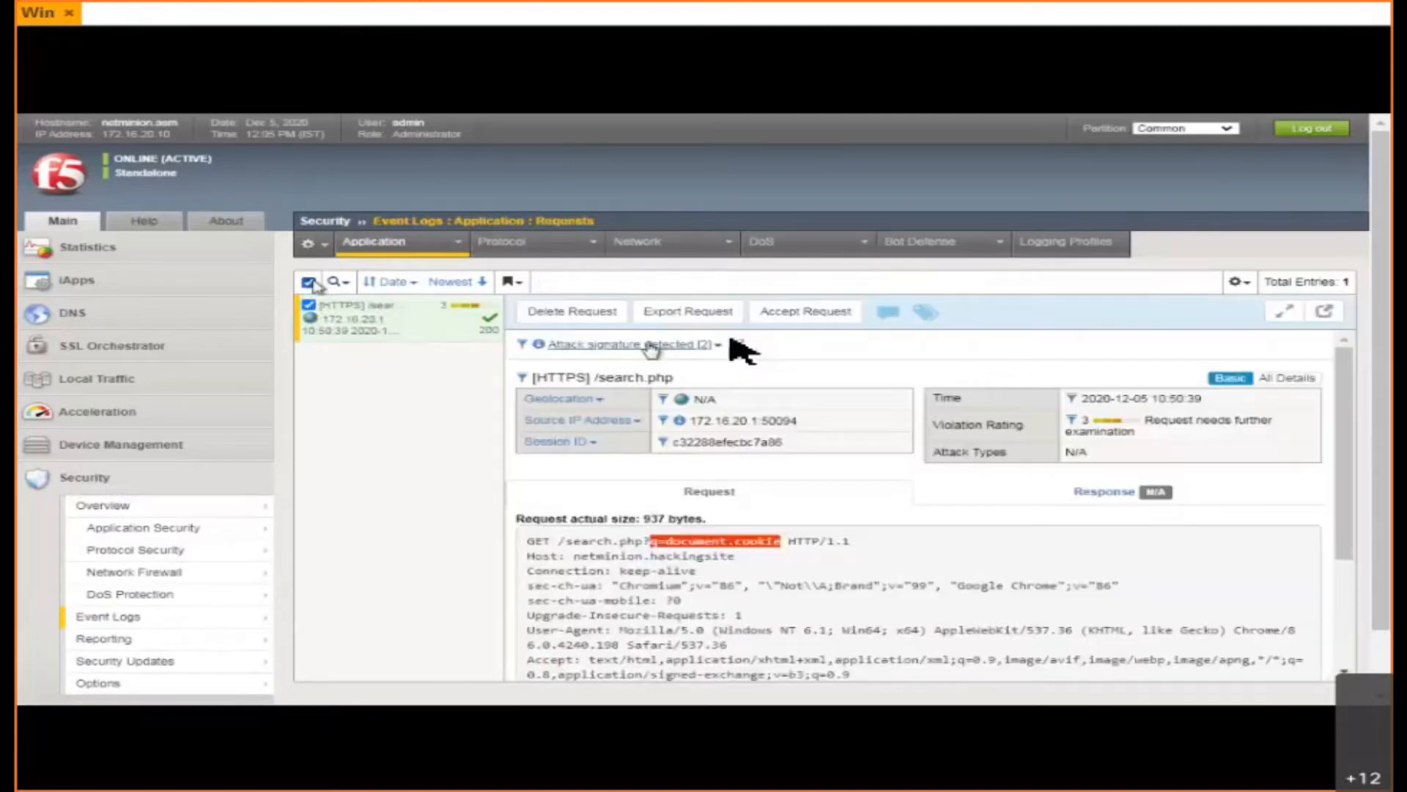
left_click(568, 312)
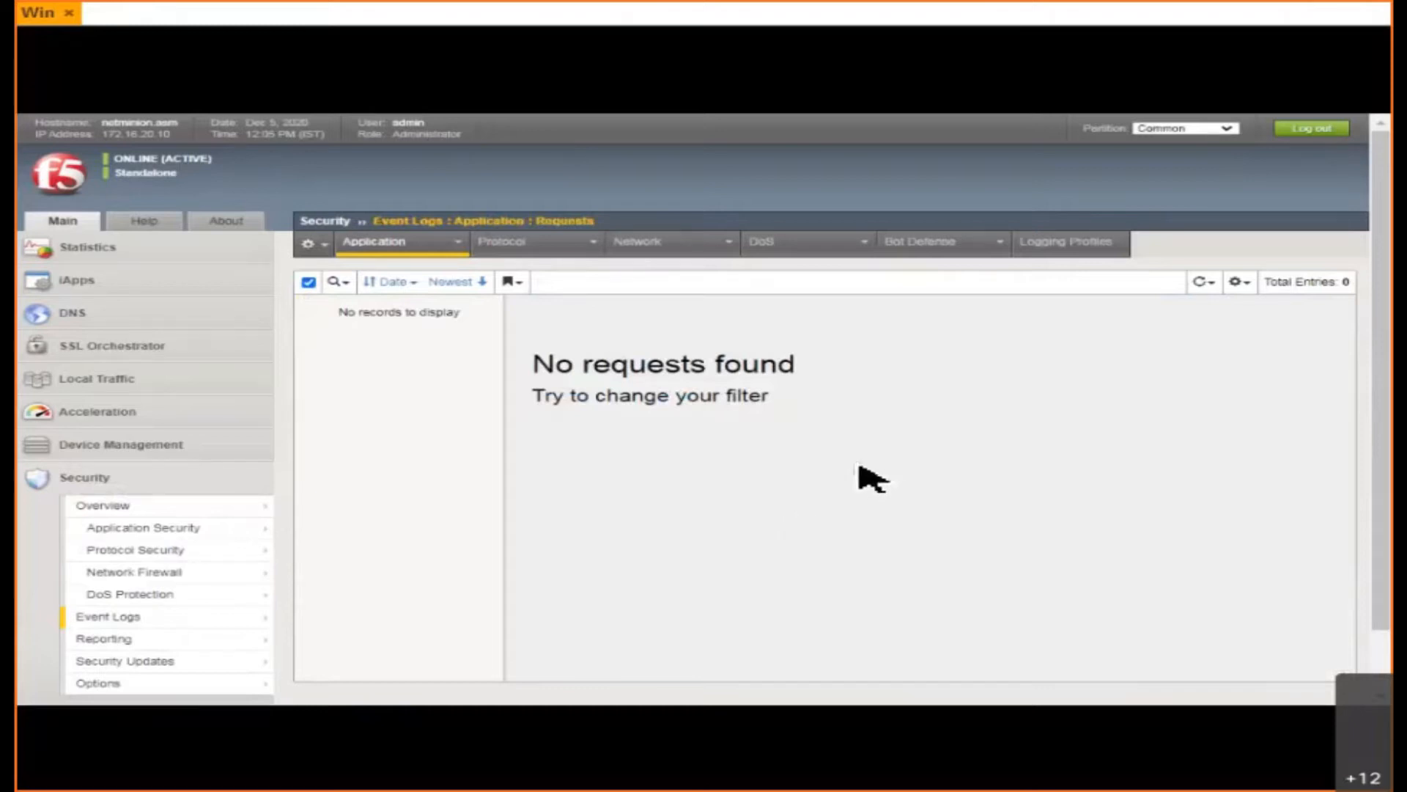
- Leave full-screen view, switch to Fiddler, and proceed despite the netminion.asm certificate error
key("F11")
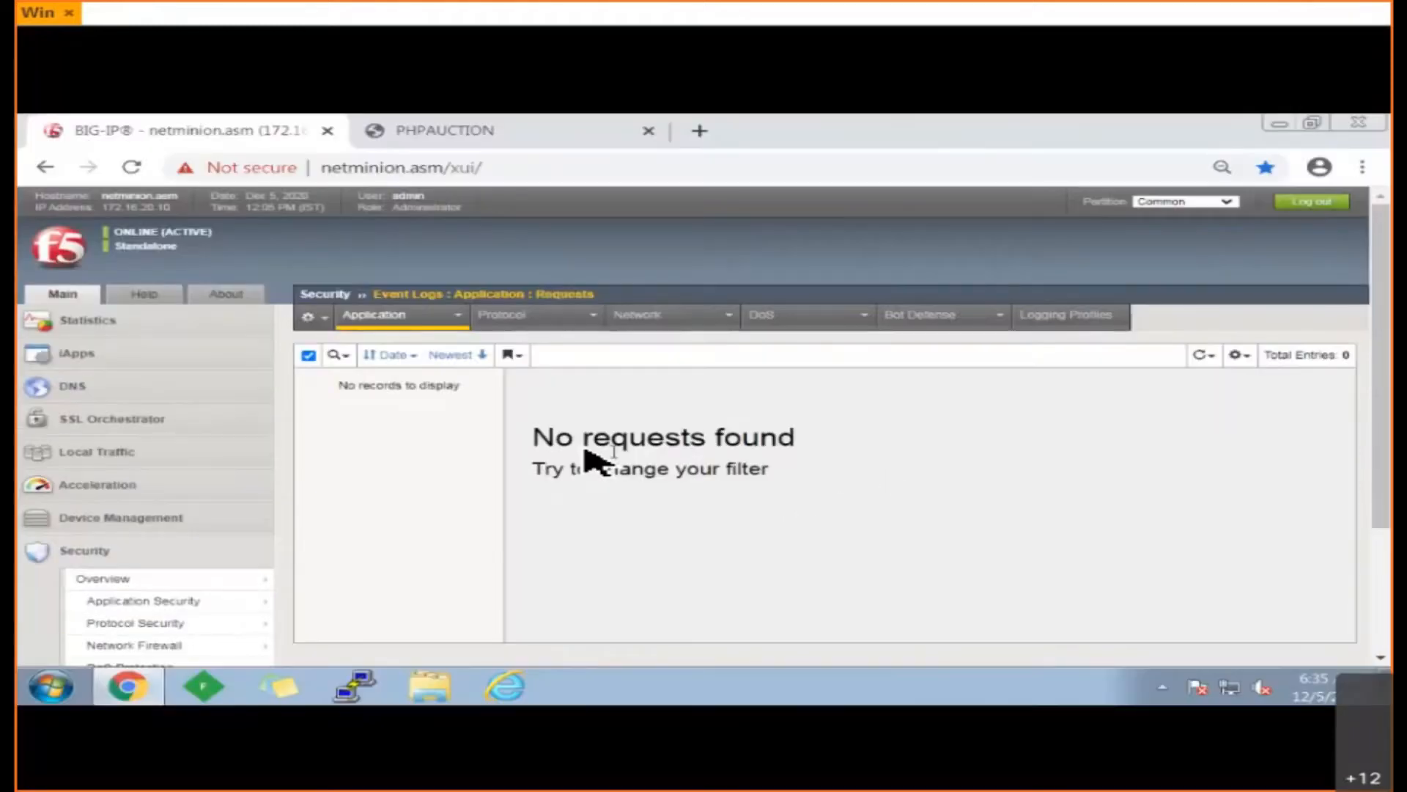
left_click(213, 692)
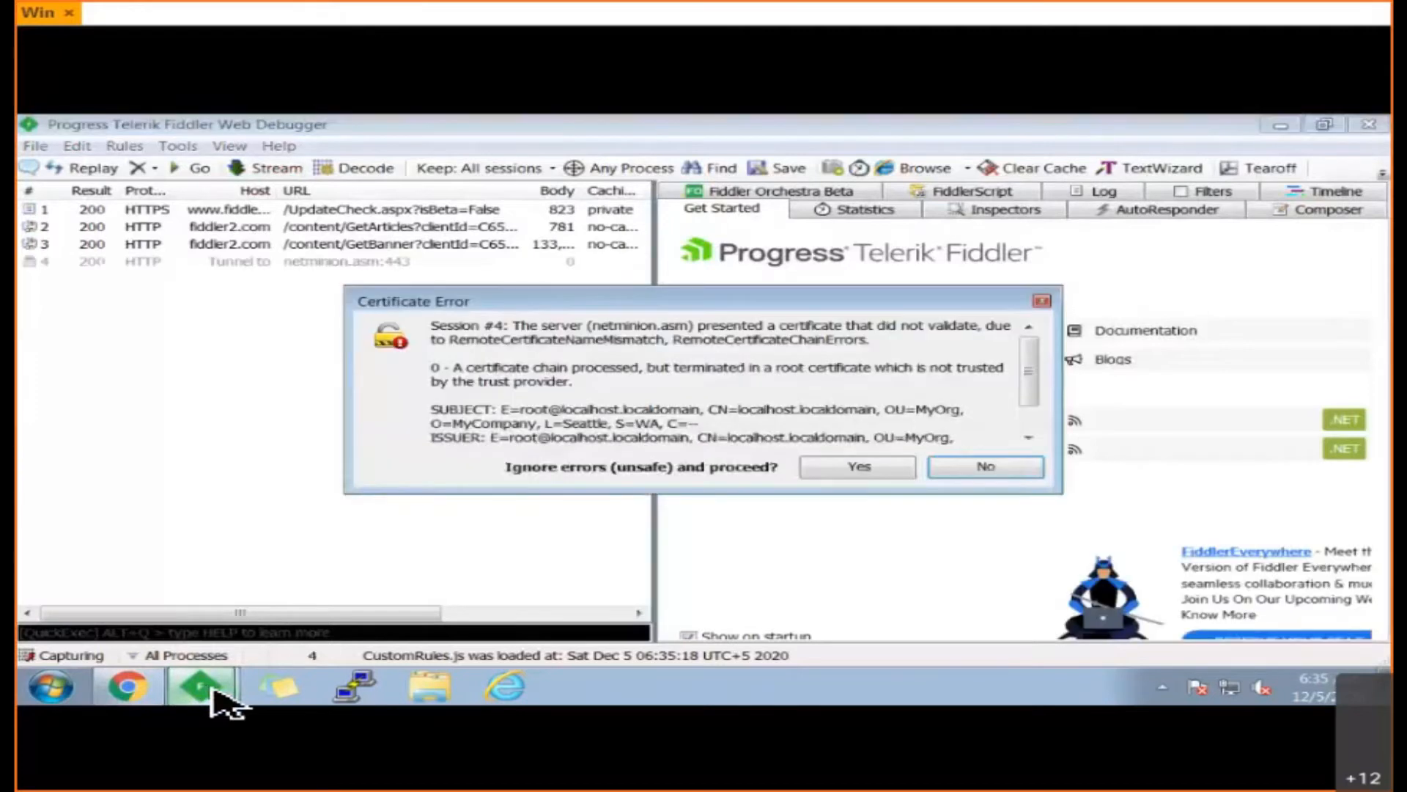
left_click(876, 469)
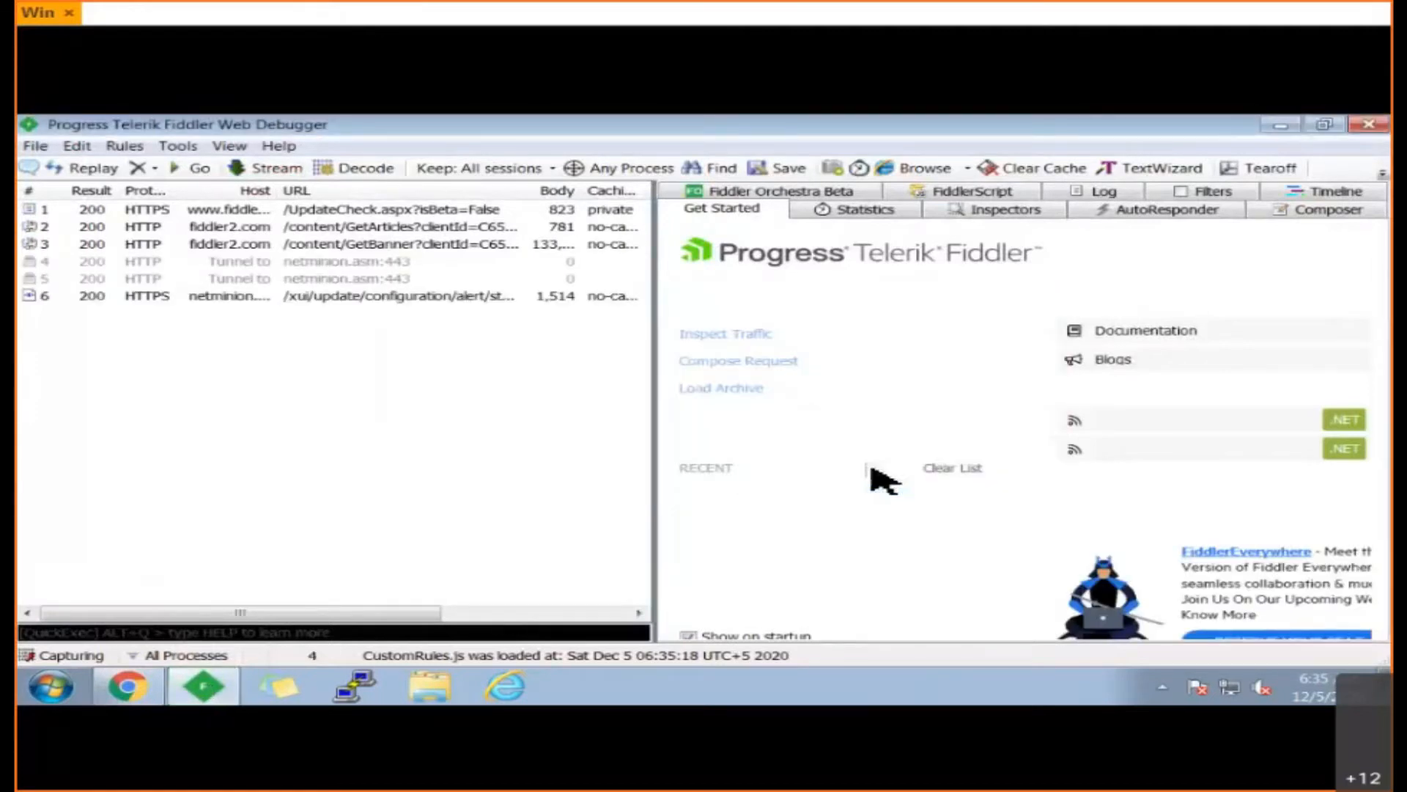
- Return to Chrome and check the Enforcement Mode in the Learning and Blocking Settings of policy NS-Lab-1-PoliccyCreation
left_click(128, 687)
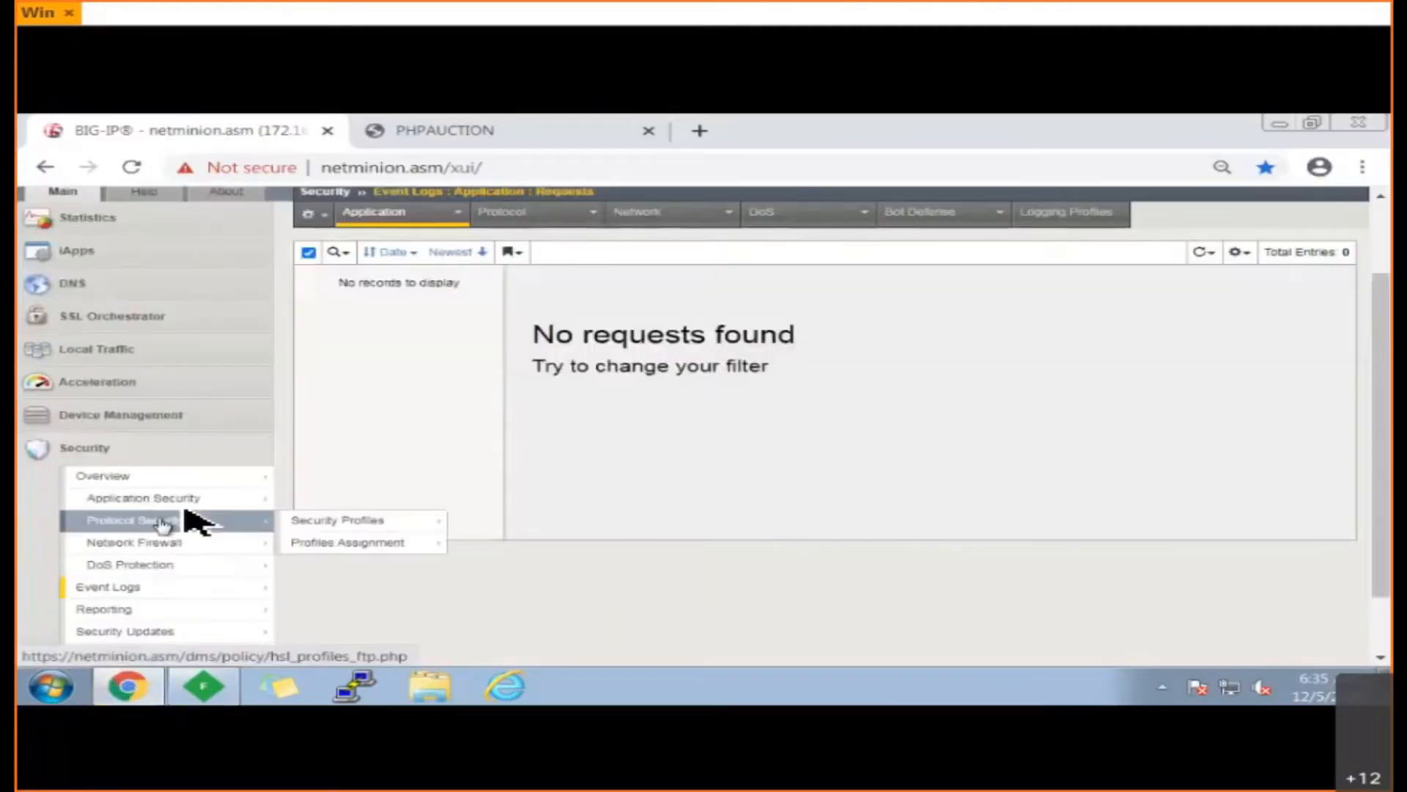
mouse_move(189, 509)
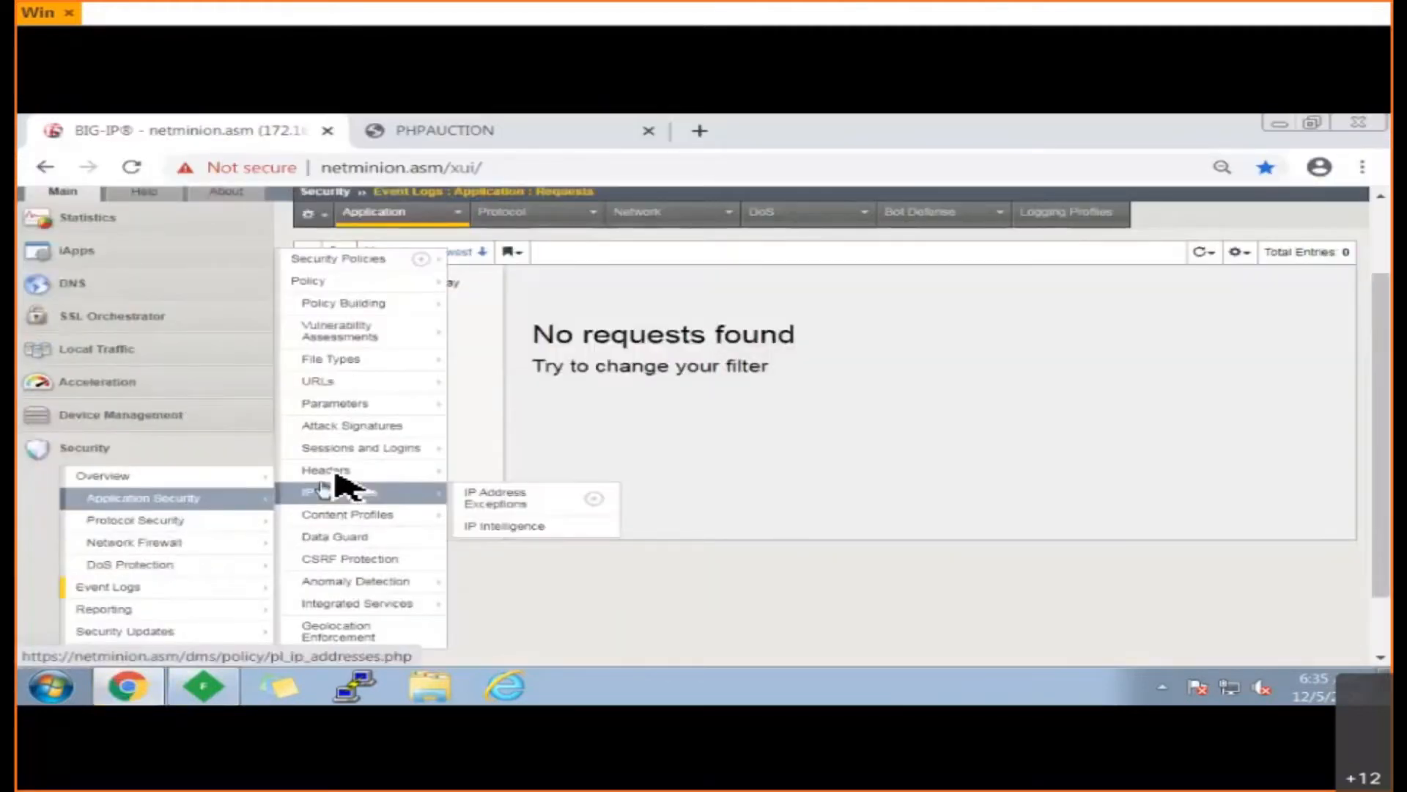
mouse_move(396, 317)
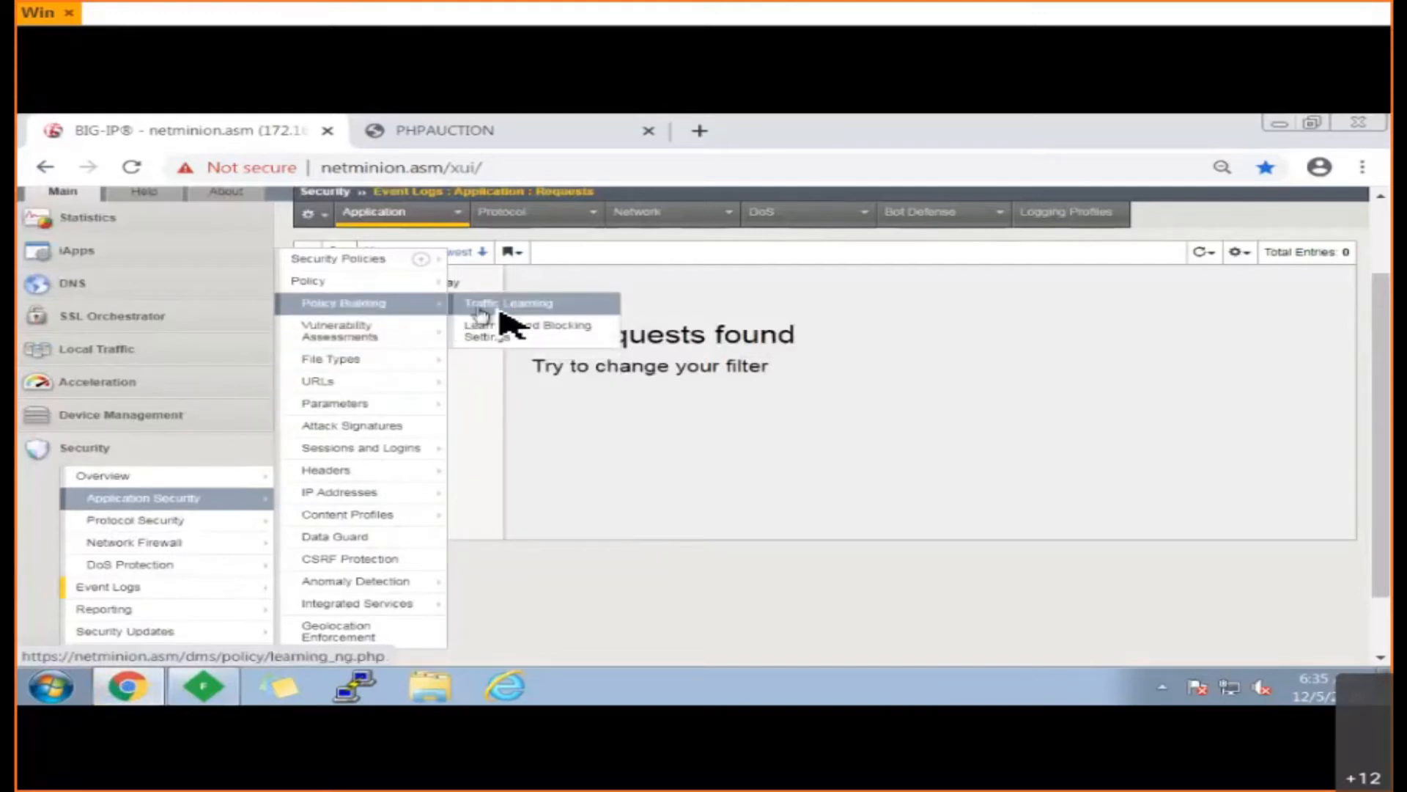
left_click(536, 341)
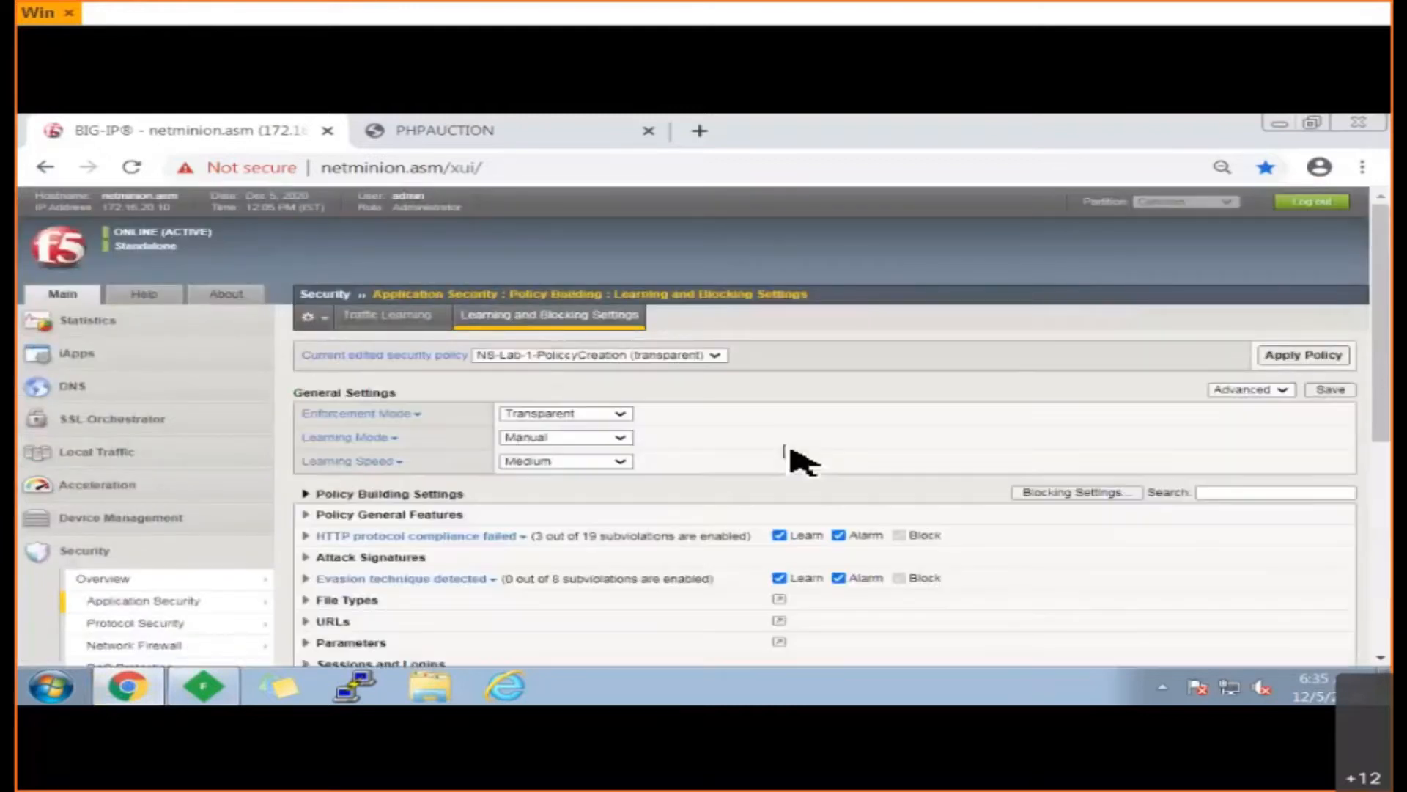
scroll(1057, 453, "down", 2)
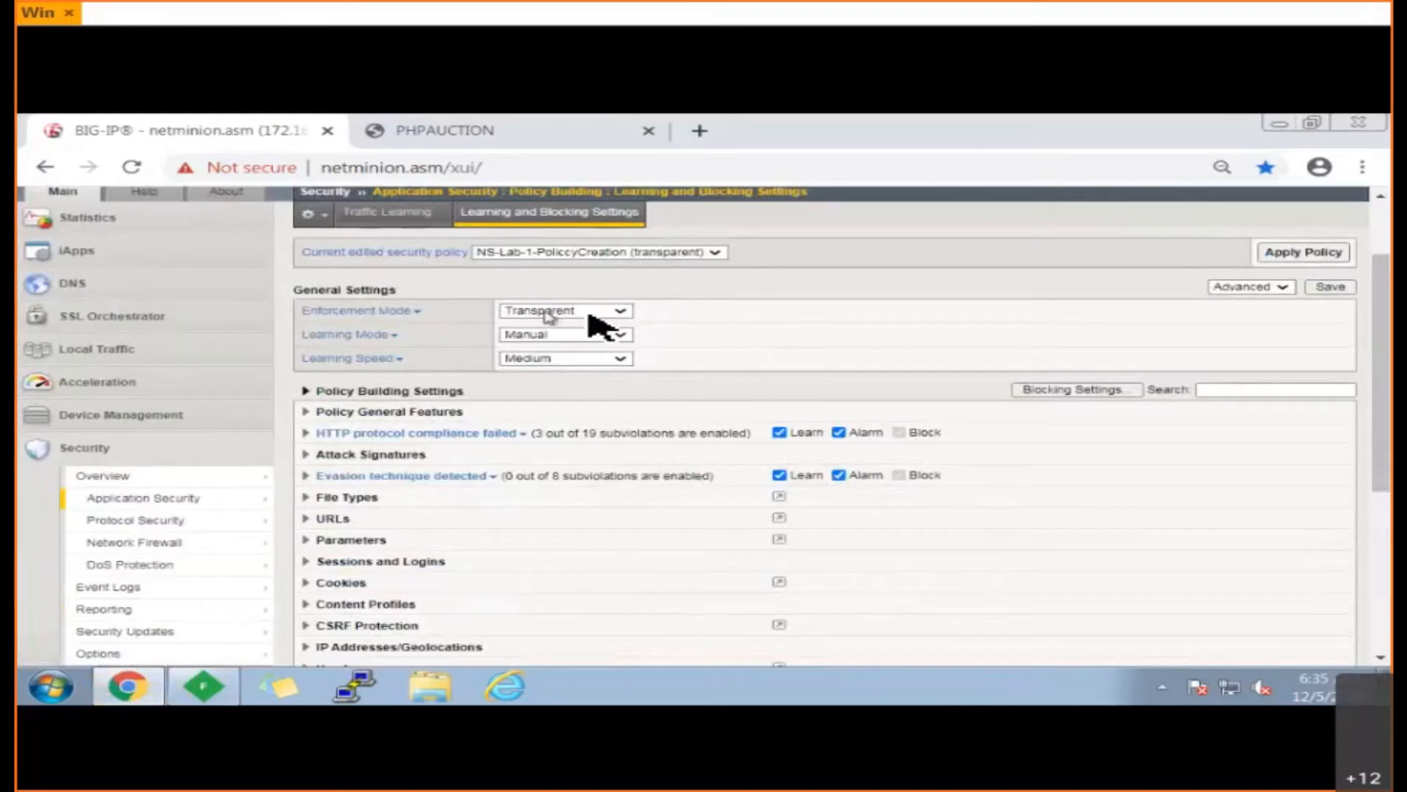
left_click(592, 313)
left_click(735, 343)
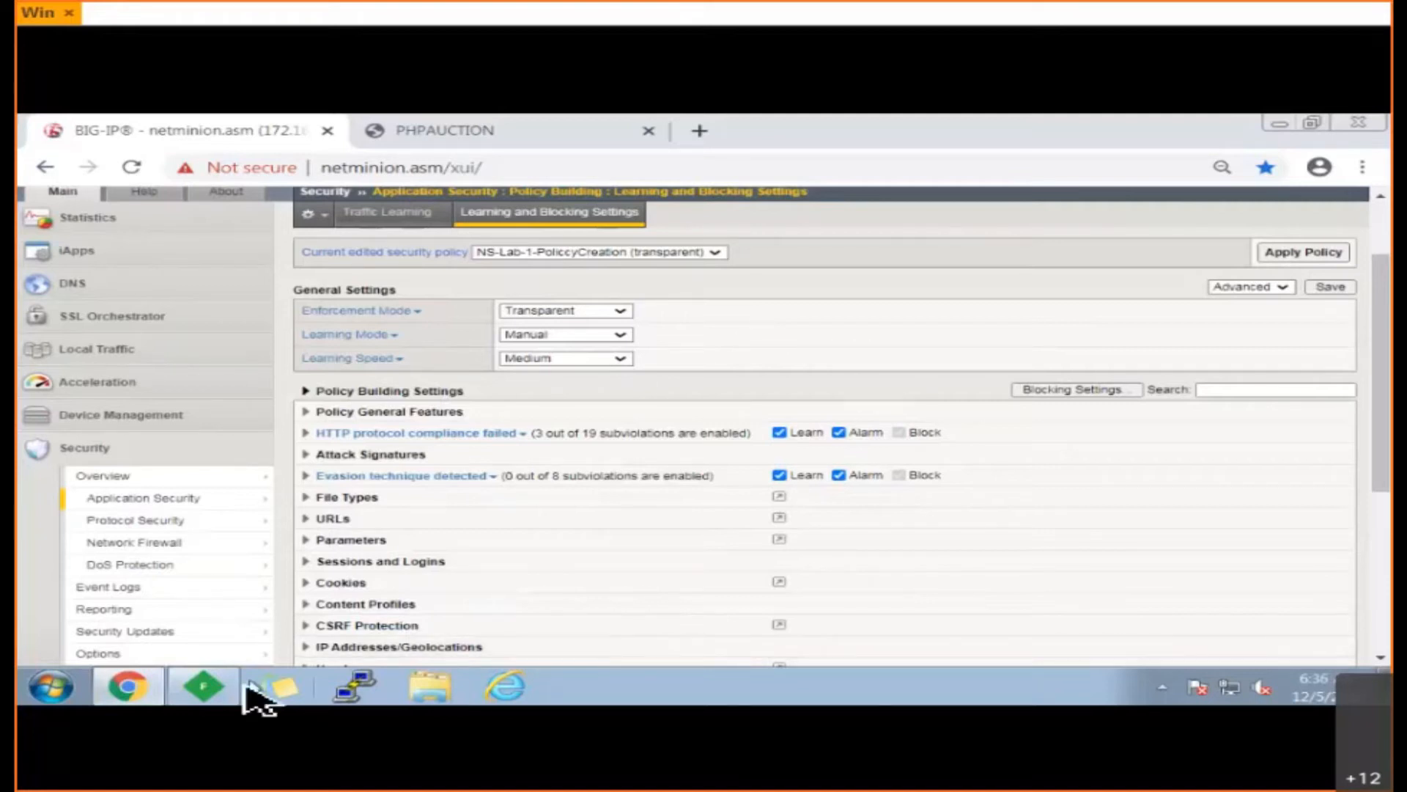
- Switch to Fiddler and open the Composer to review the default User-Agent header of a new request
left_click(202, 692)
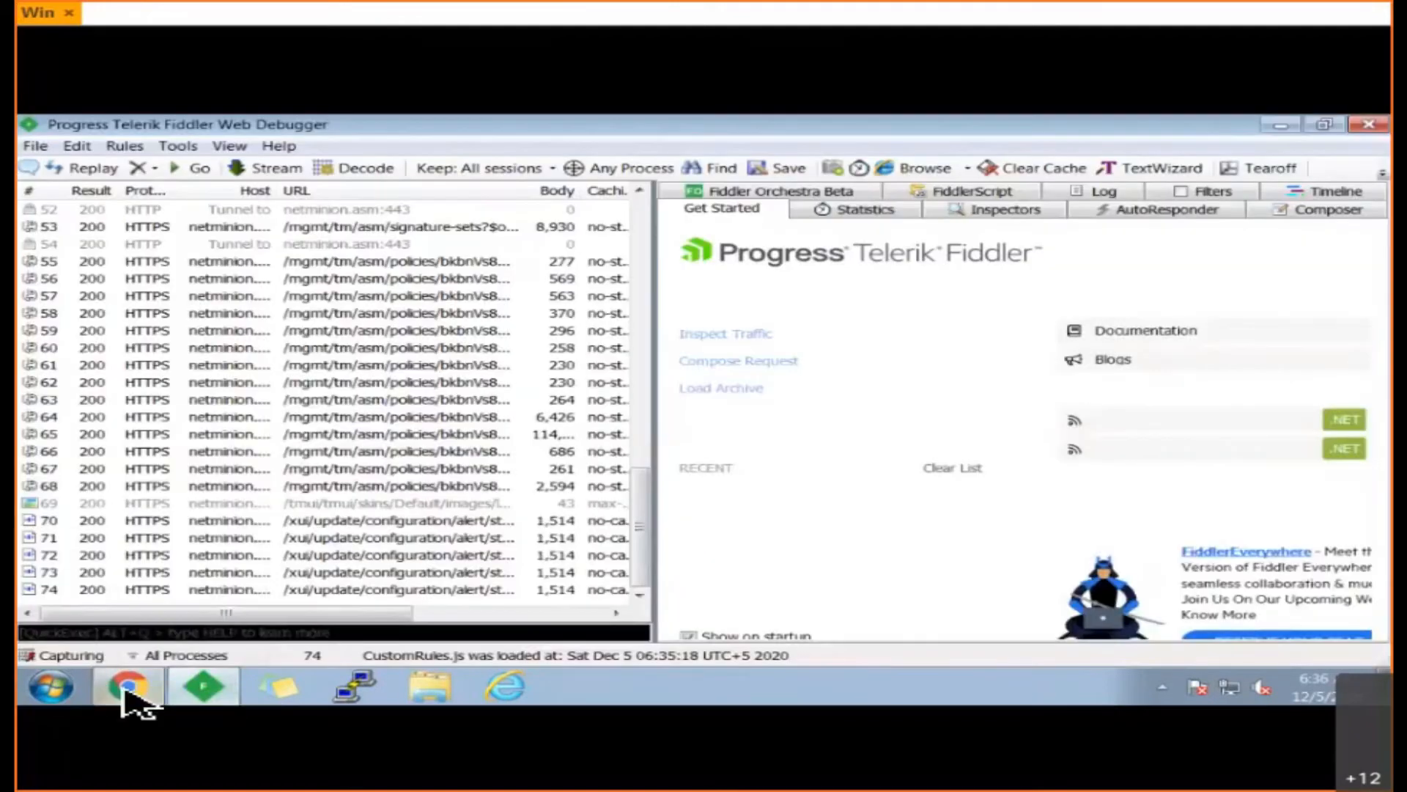
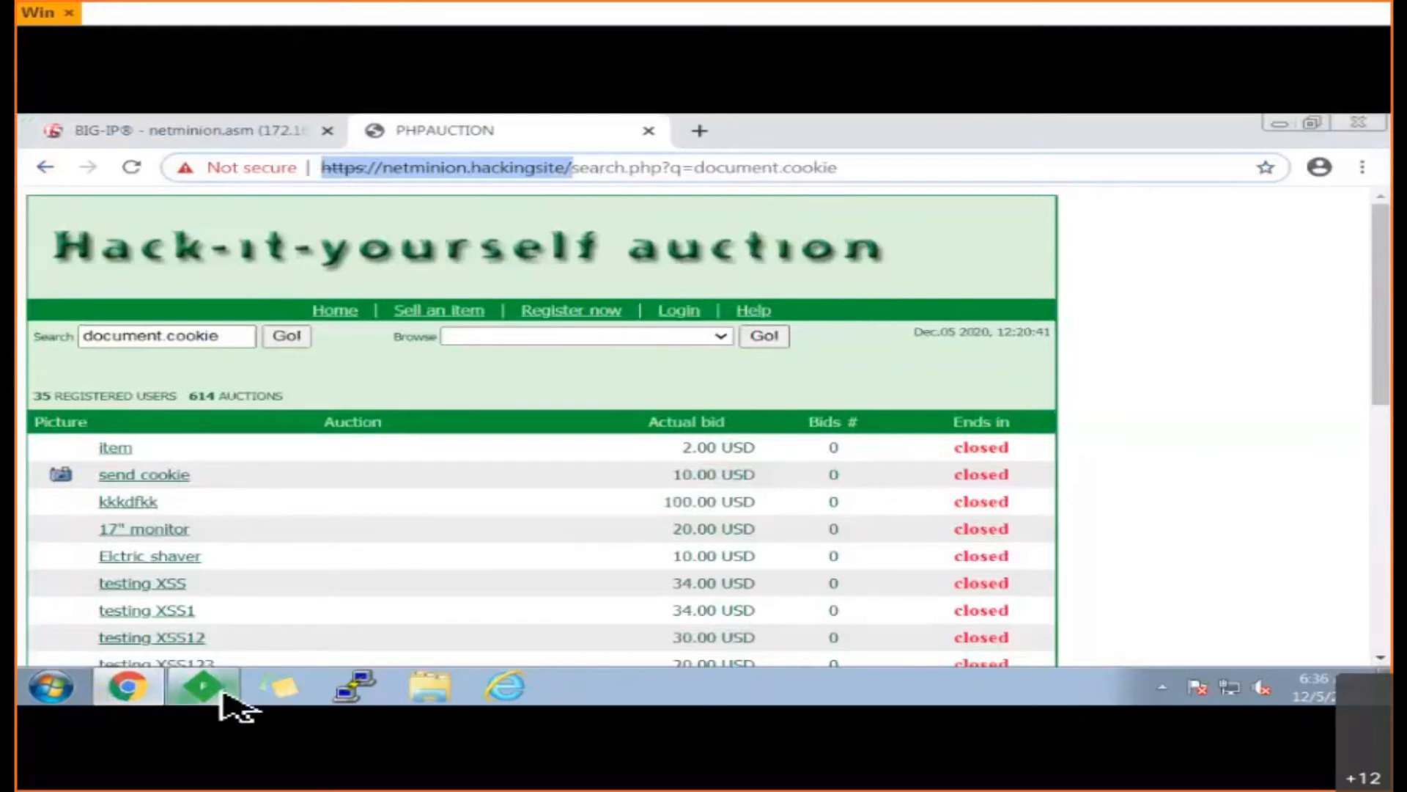
left_click(222, 692)
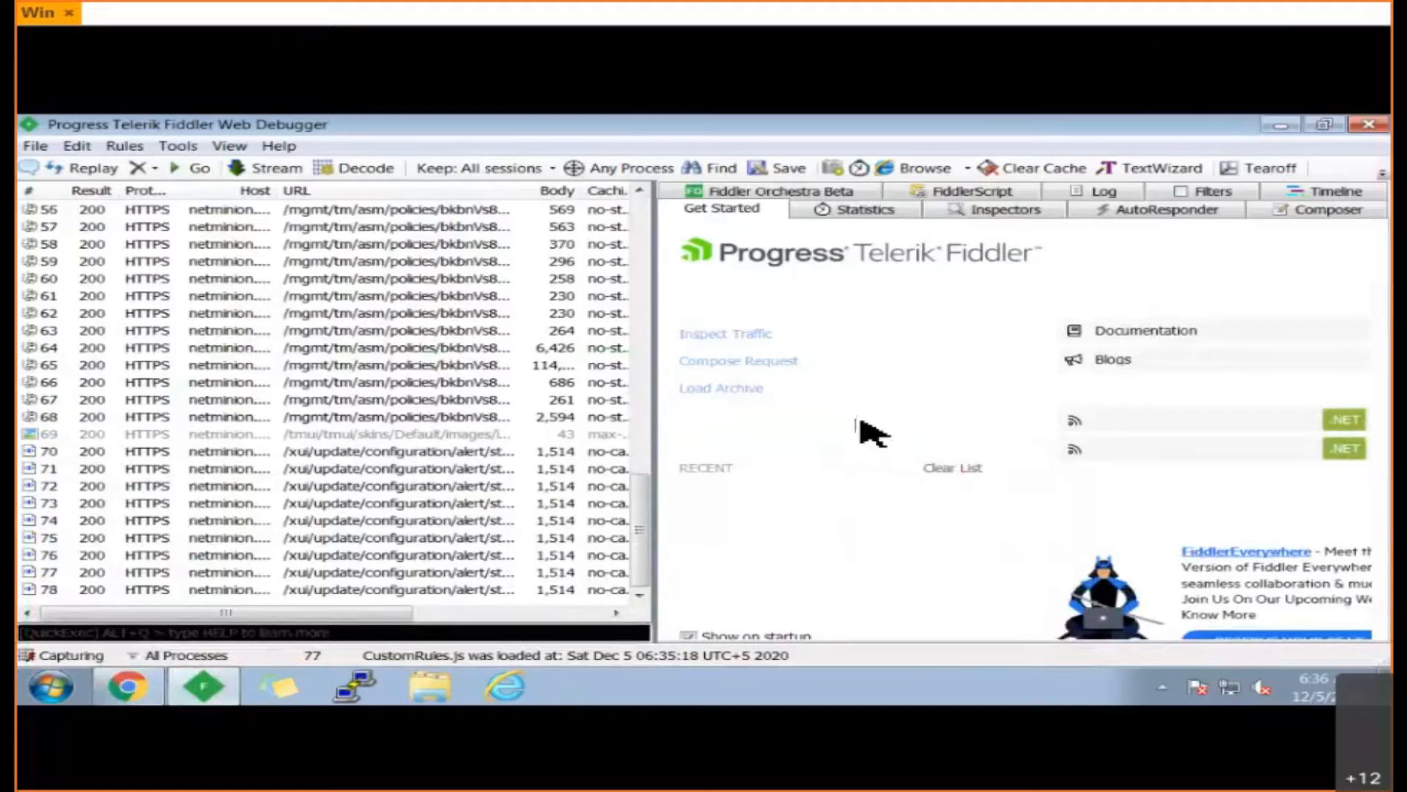
left_click(1328, 211)
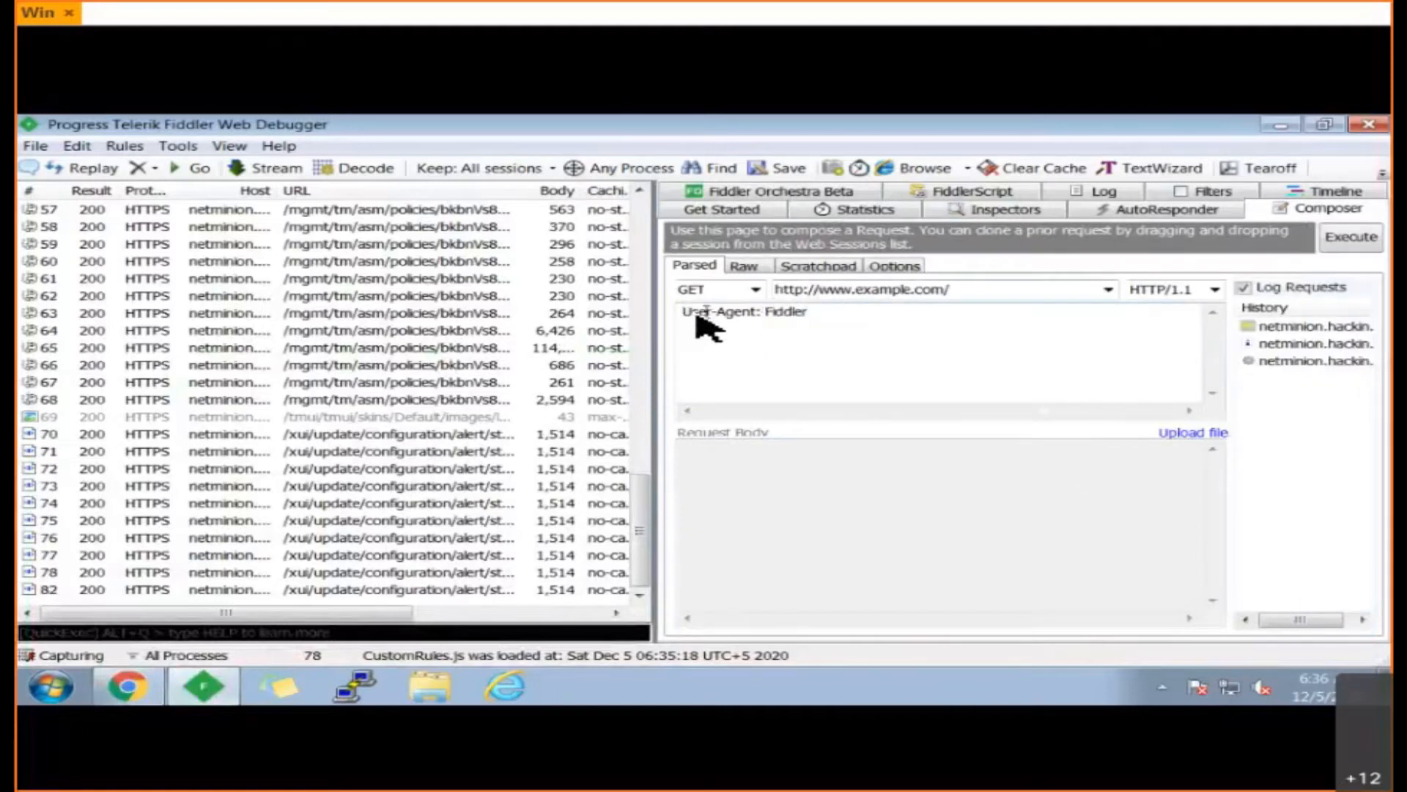
left_click_drag(683, 314, 809, 310)
left_click(834, 321)
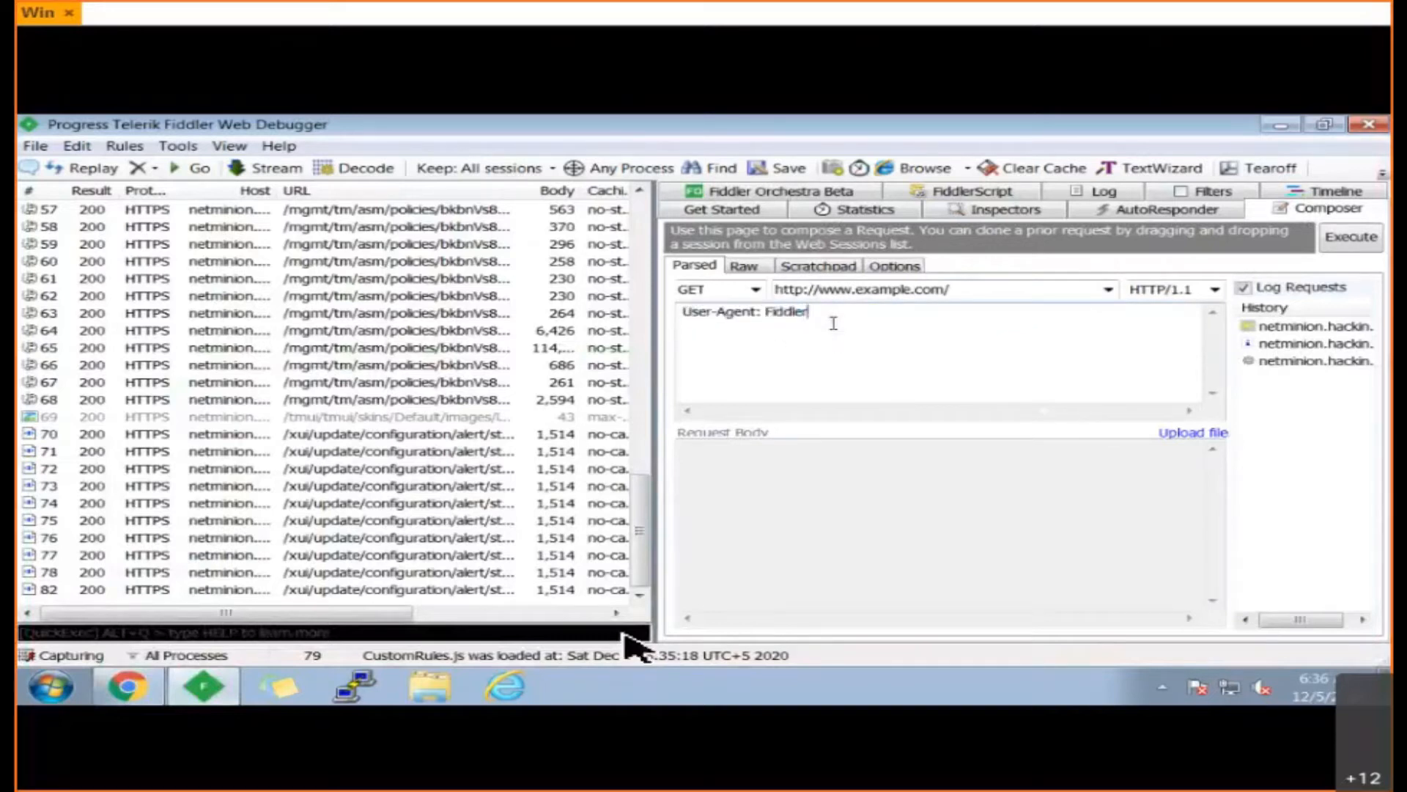
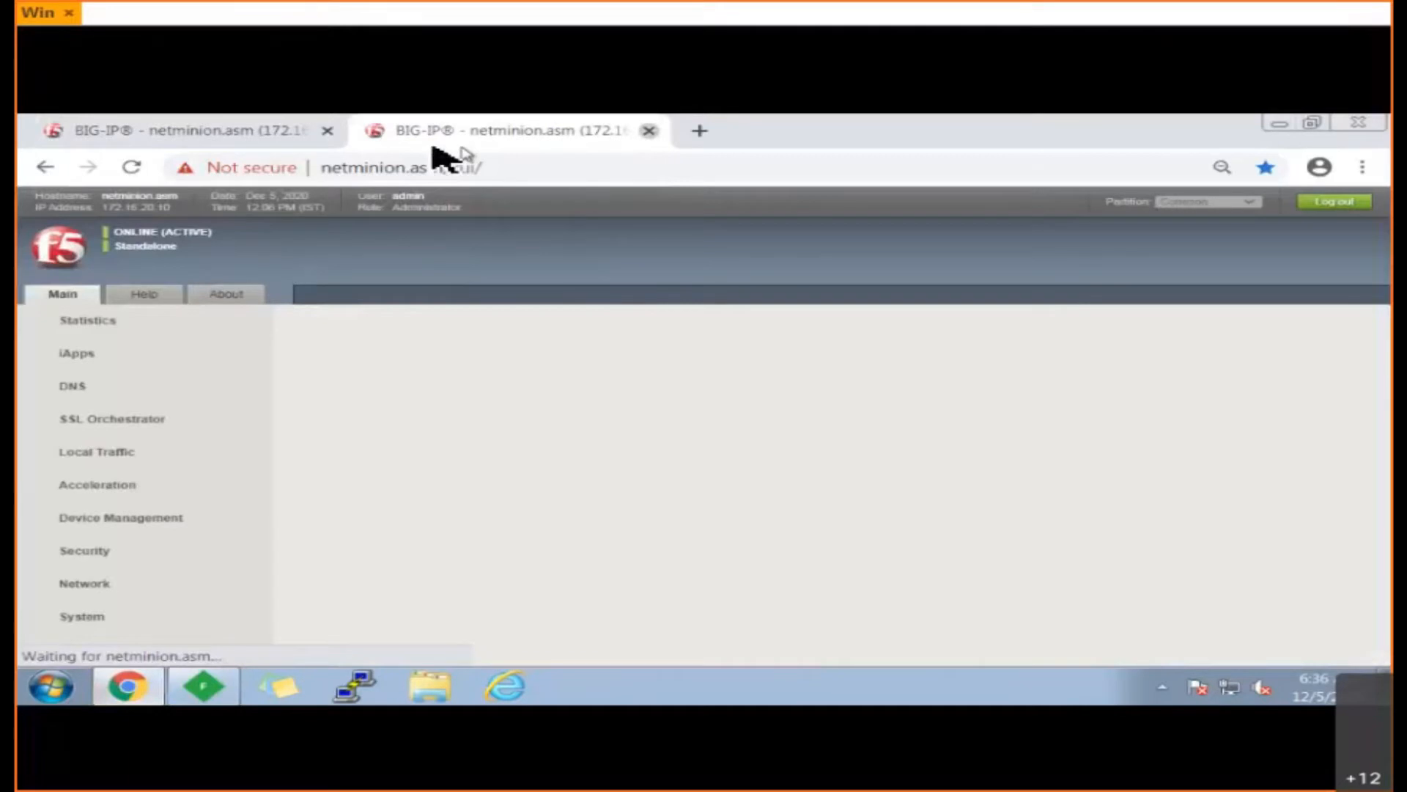
- In Chrome, close the second BIG-IP tab and load the bookmarked hackingsite in a new tab
left_click(649, 130)
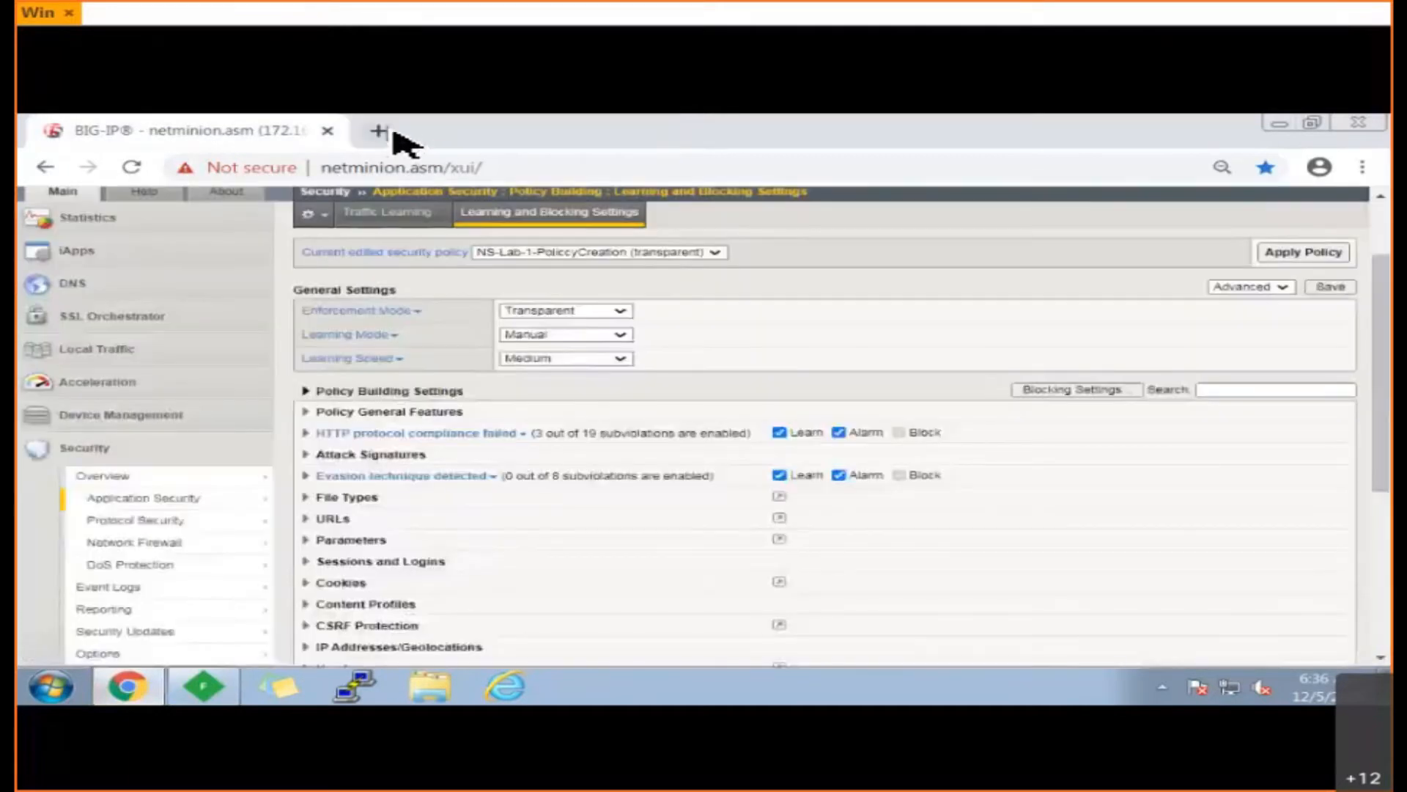
left_click(381, 130)
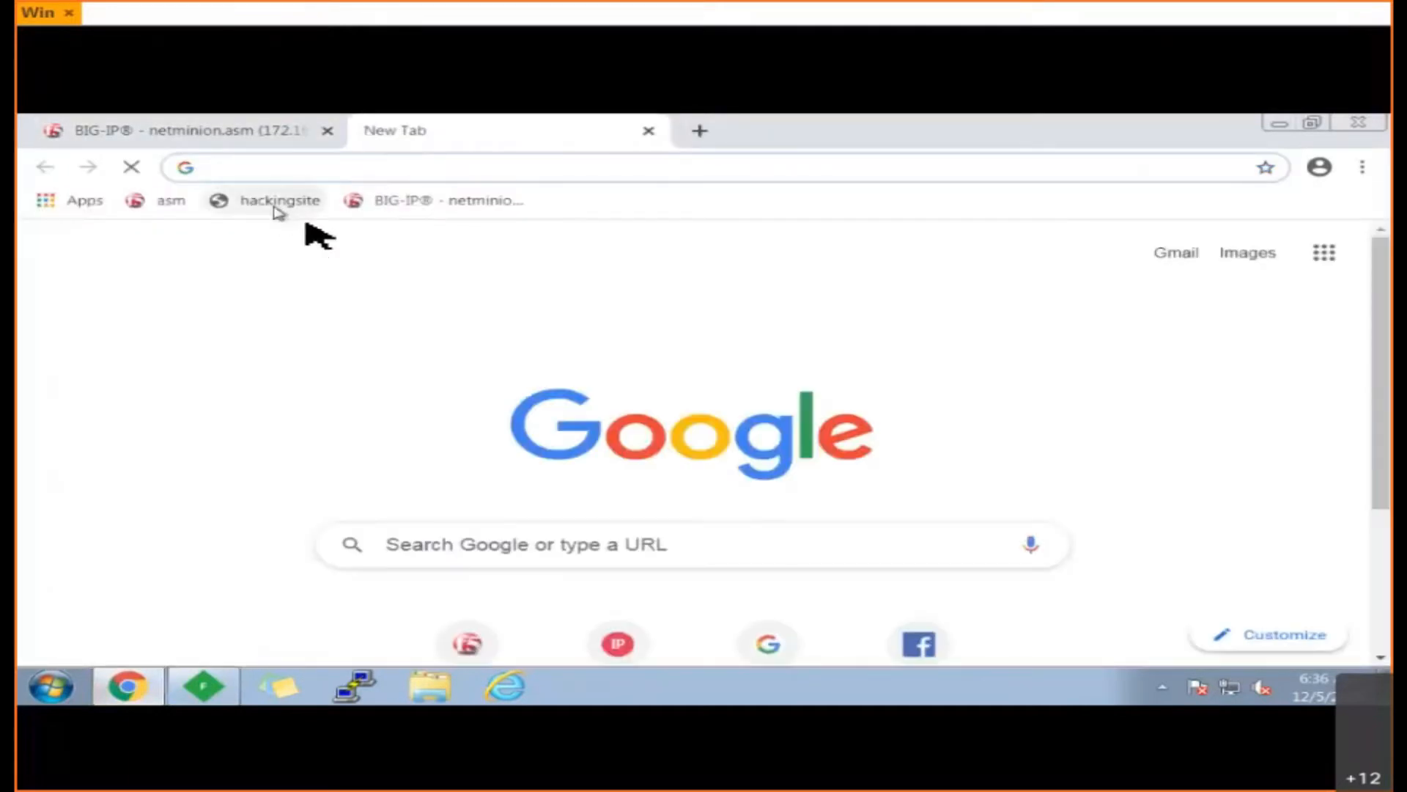
left_click(836, 467)
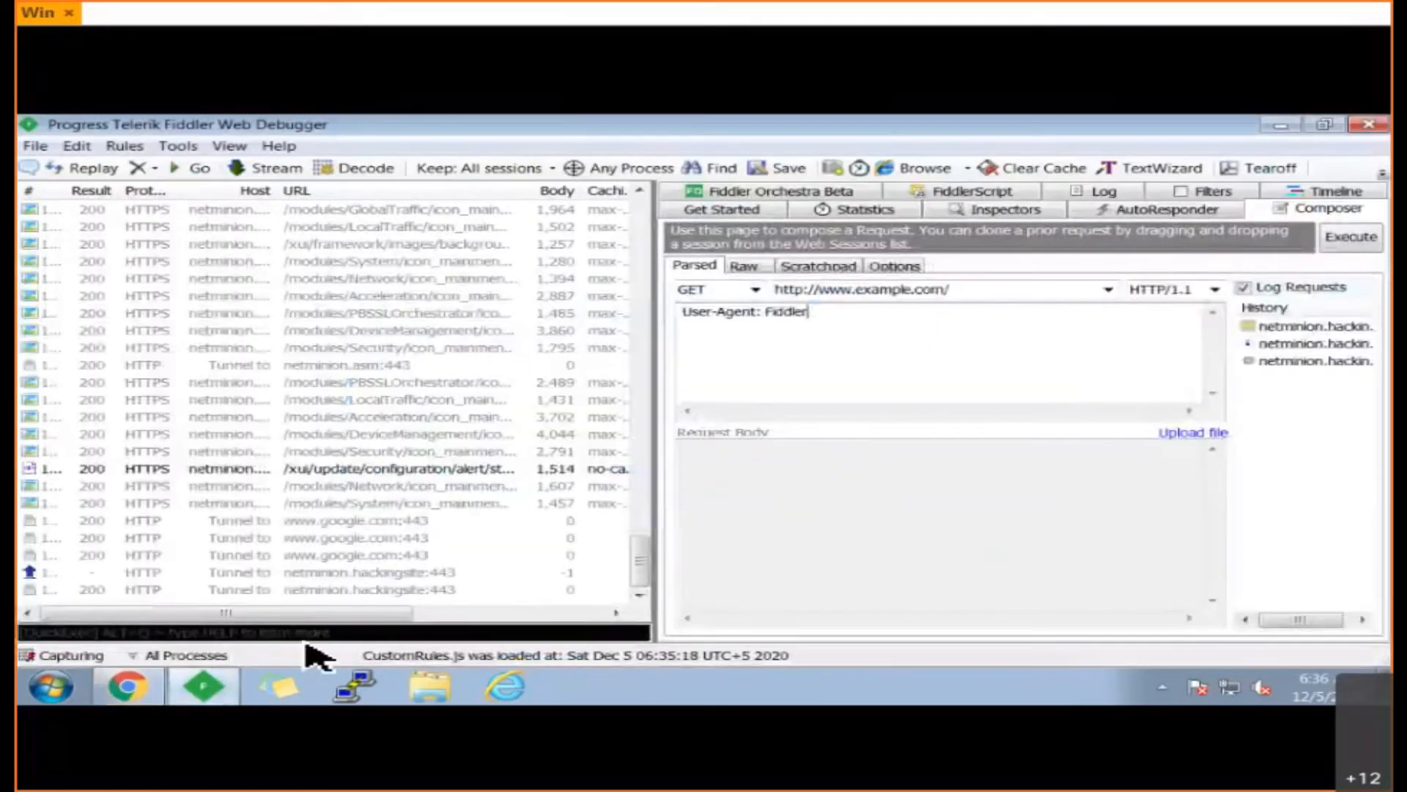
left_click(127, 686)
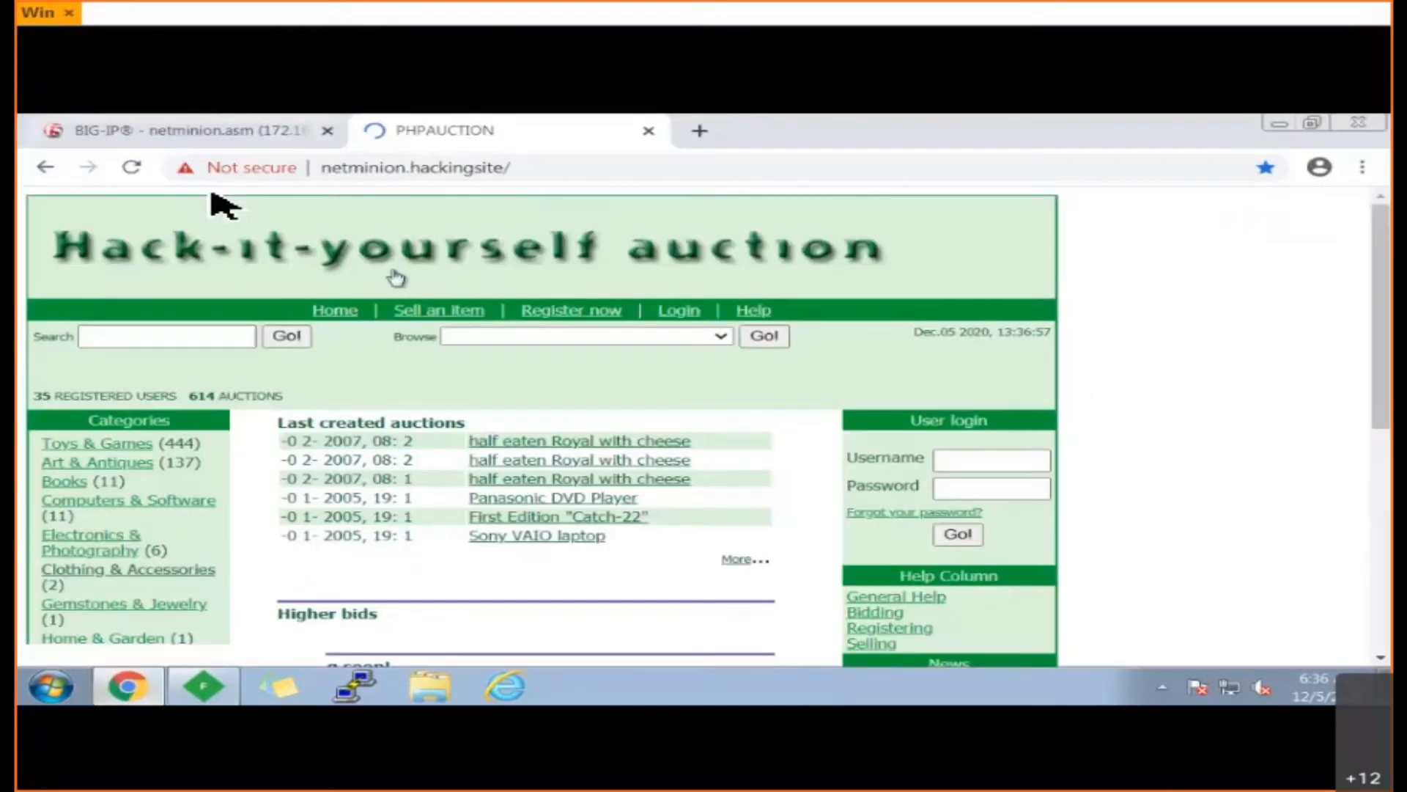
- Reopen the application requests event log in BIG-IP and remove the Illegal Requests filter
left_click(173, 137)
scroll(158, 551, "down", 3)
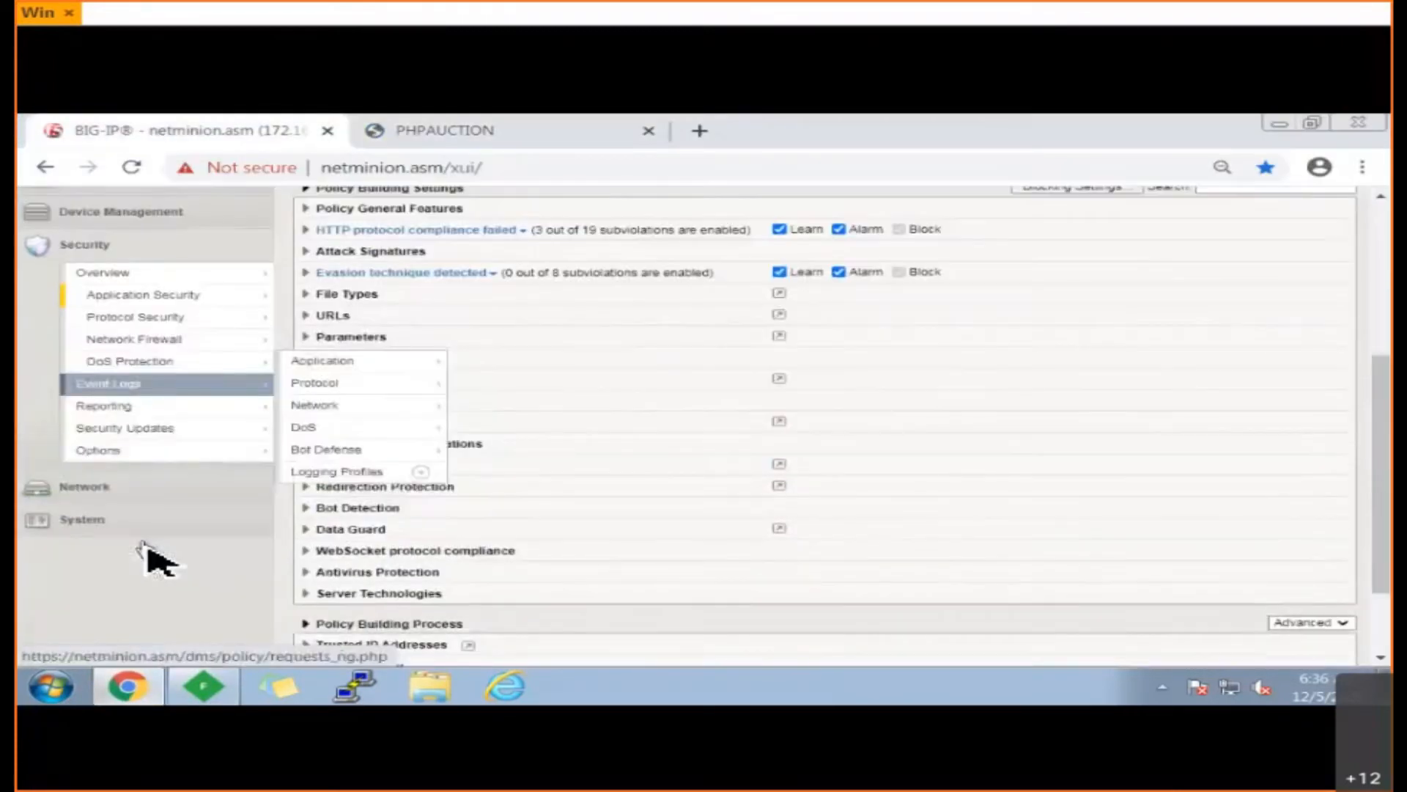
left_click(140, 387)
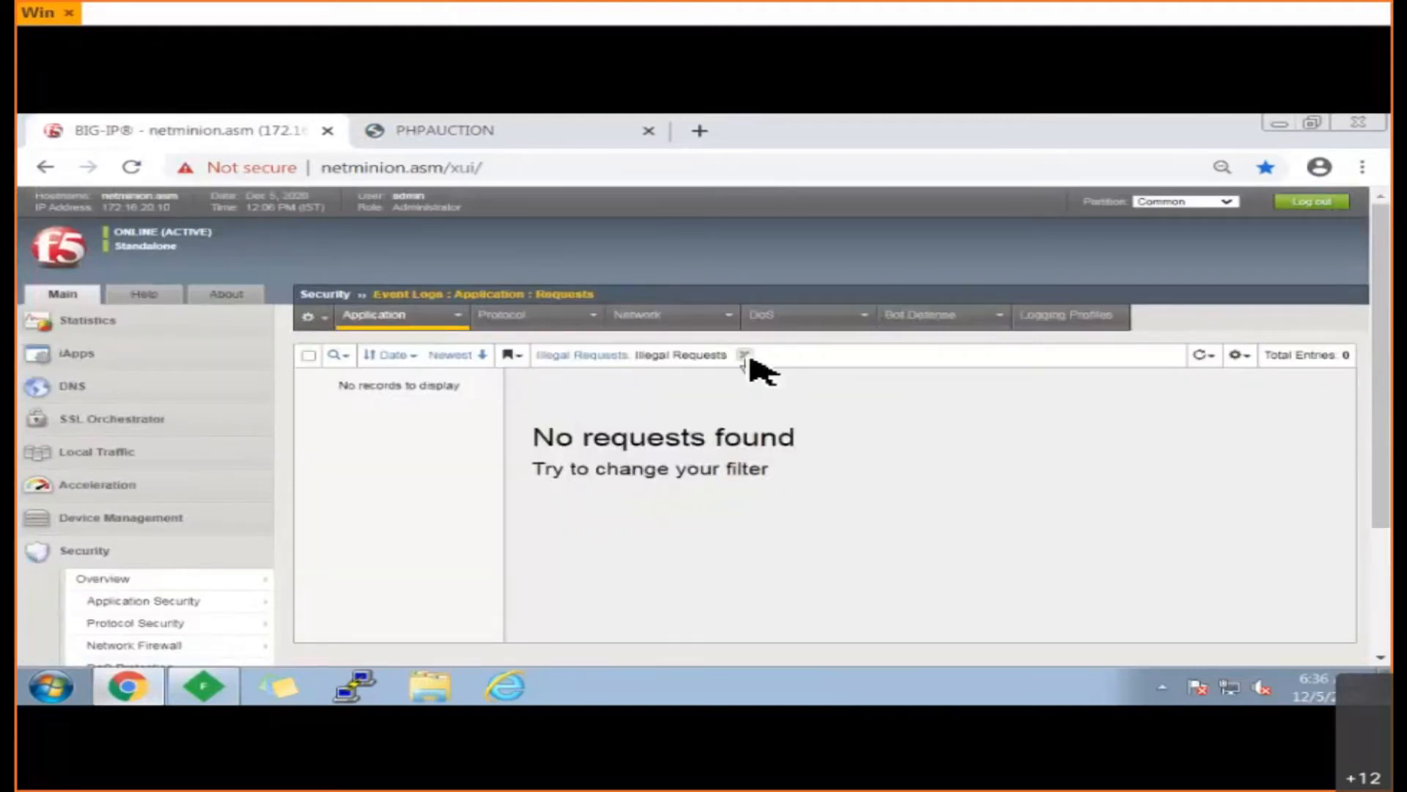
left_click(744, 355)
- View the logged request for the site root (/) and examine its User-Agent header
left_click(425, 583)
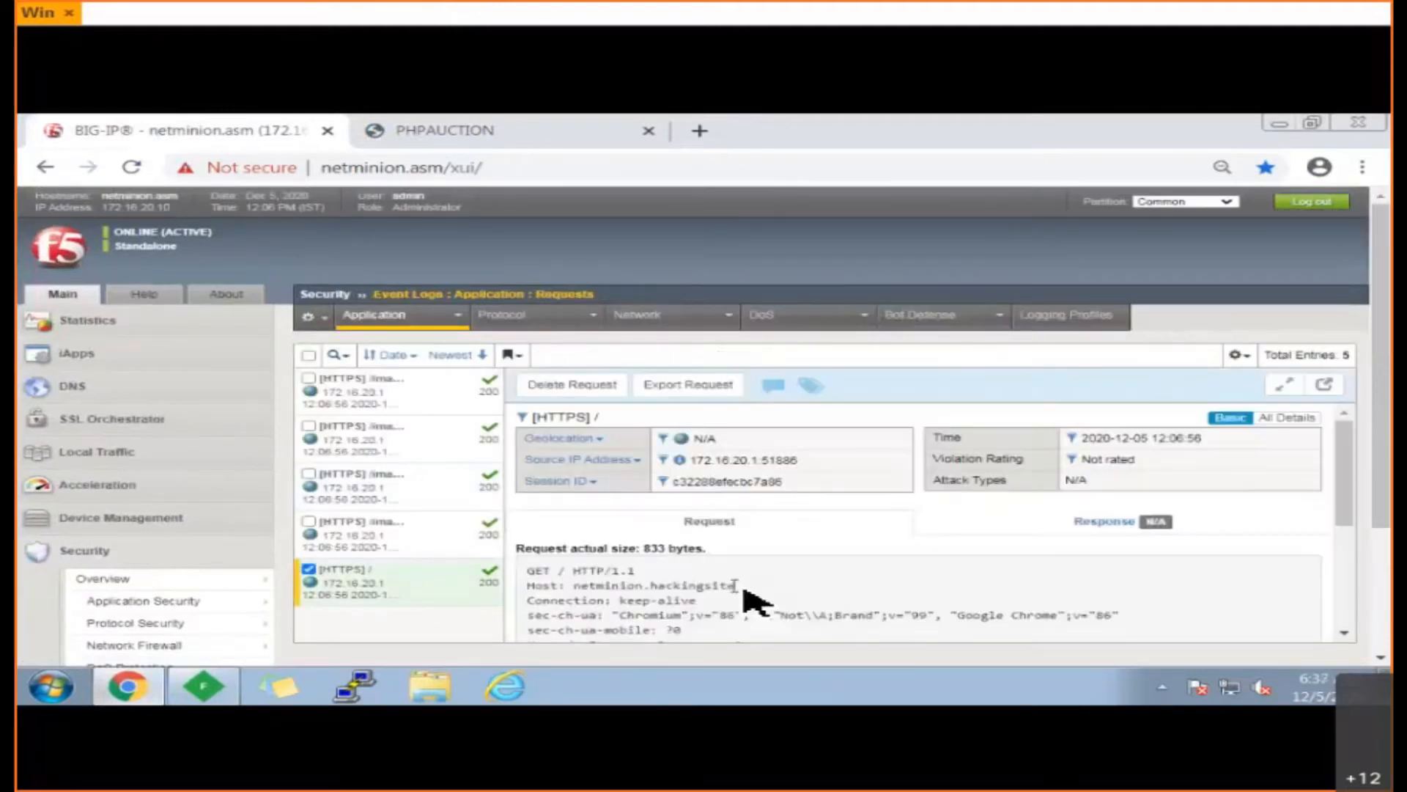
scroll(812, 585, "down", 2)
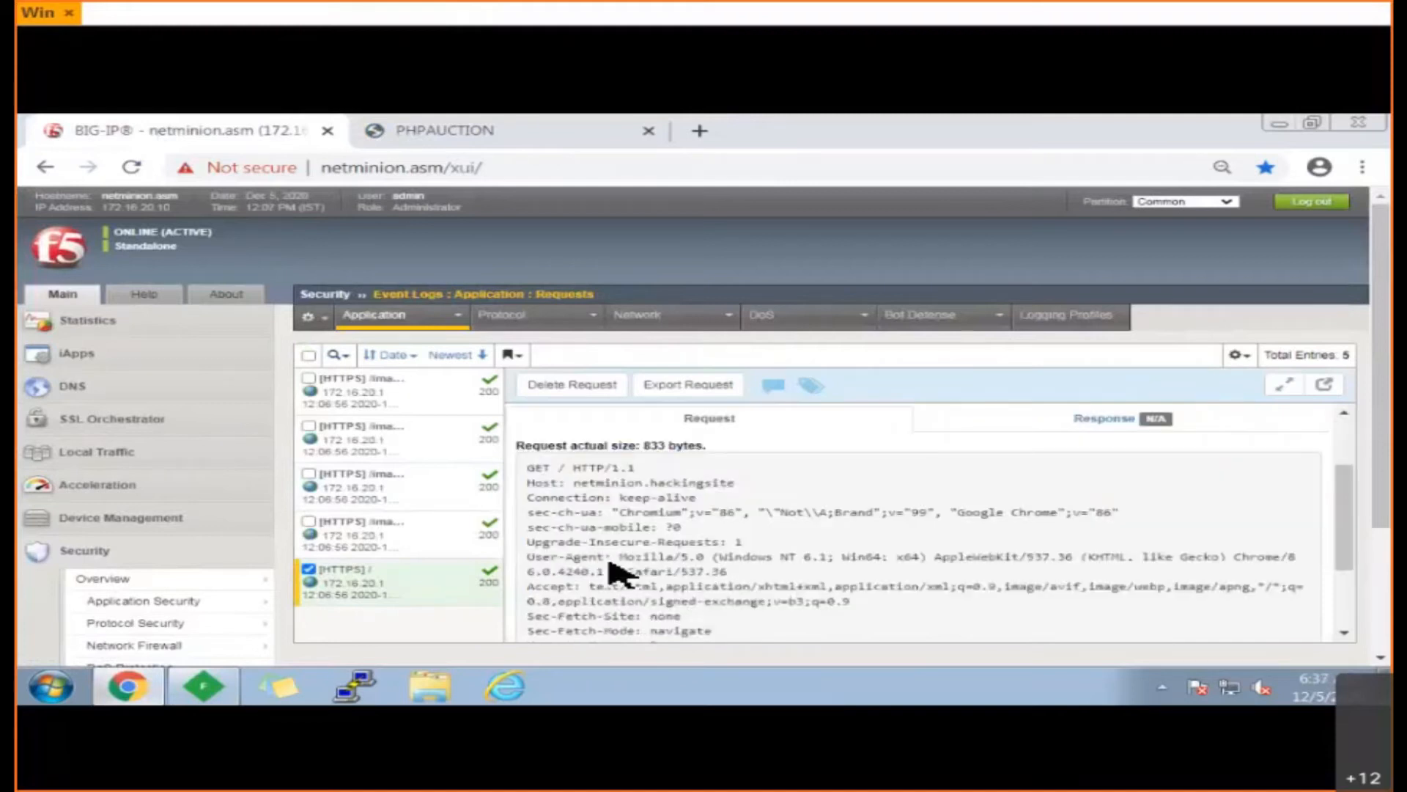
left_click_drag(621, 557, 709, 557)
left_click_drag(833, 564, 1299, 566)
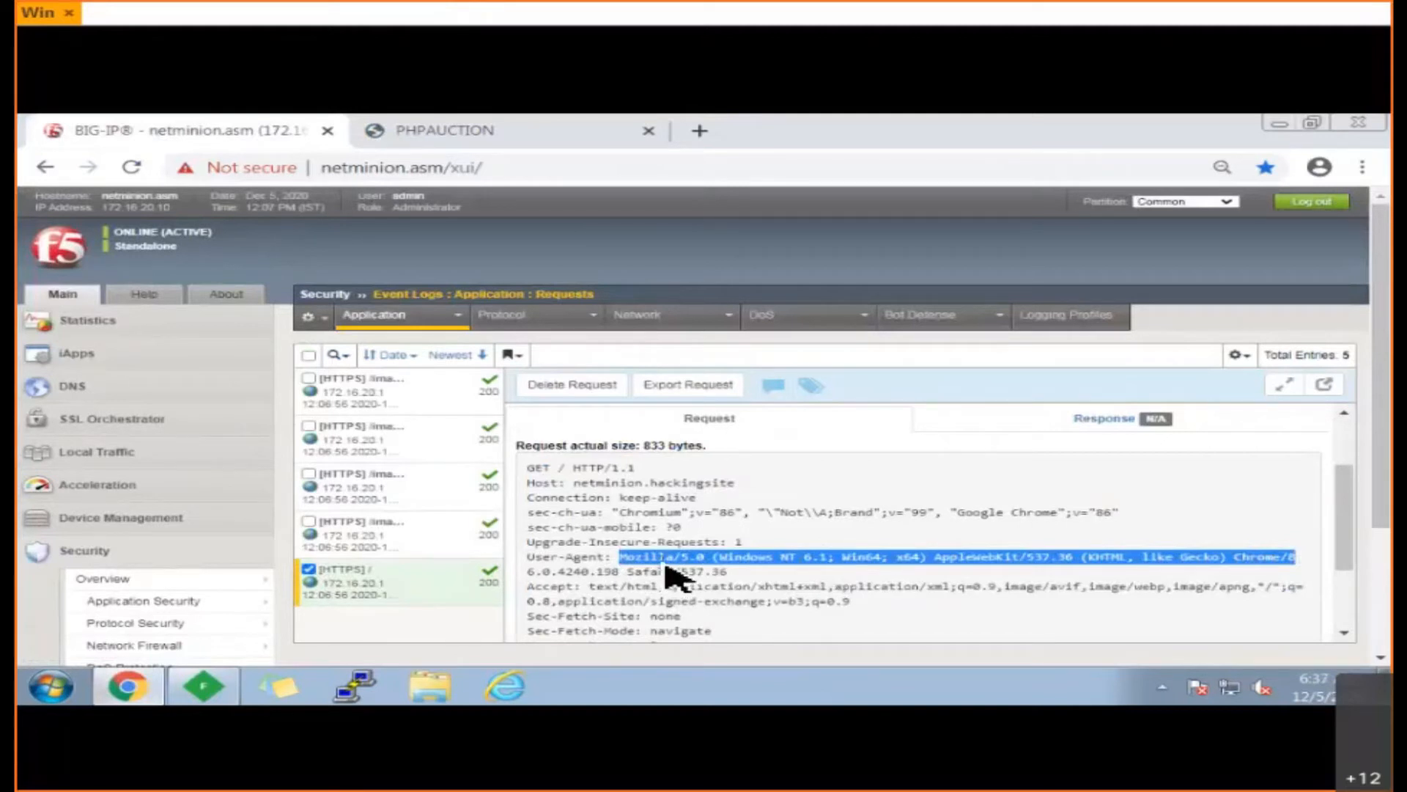
- Select all logged requests in the event log and delete them
scroll(669, 575, "up", 3)
left_click(309, 355)
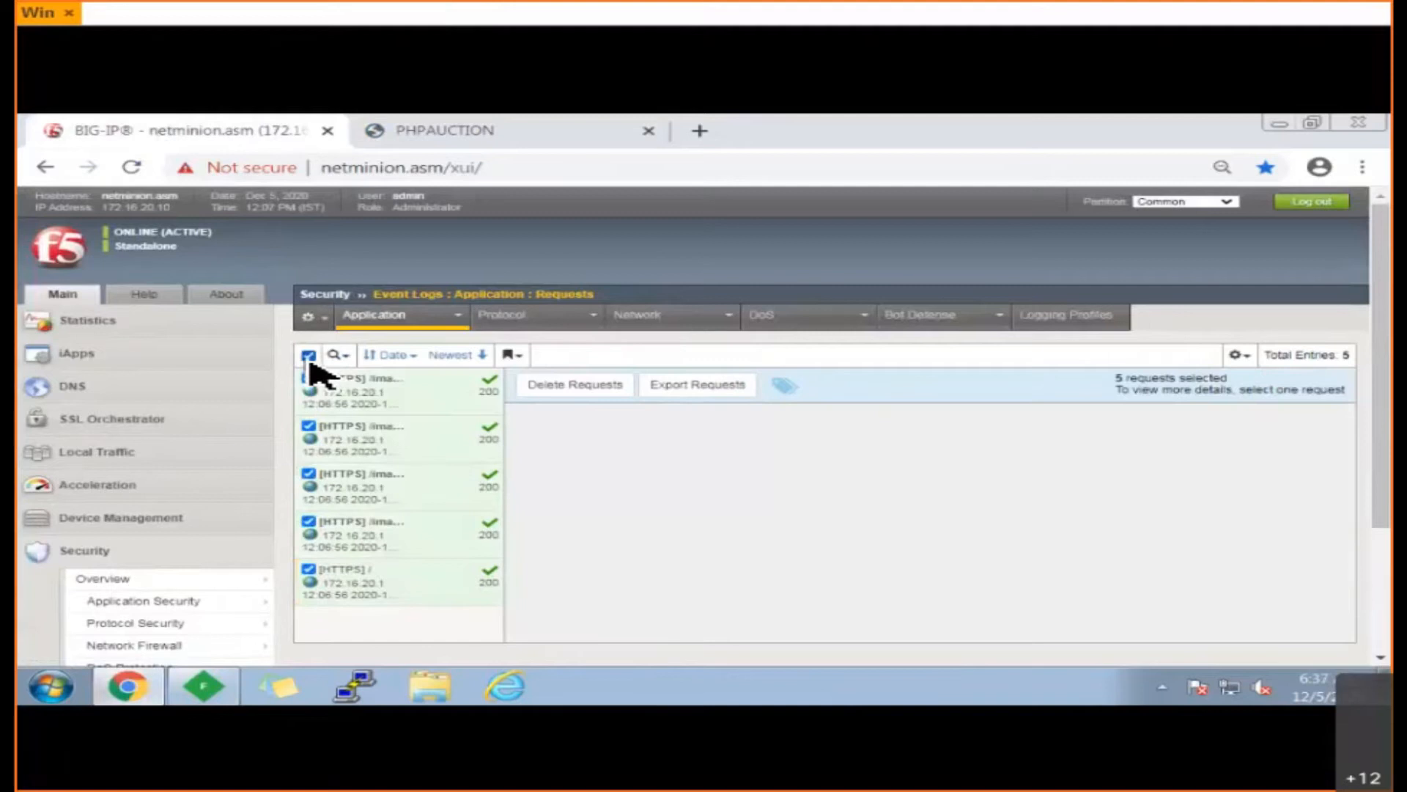
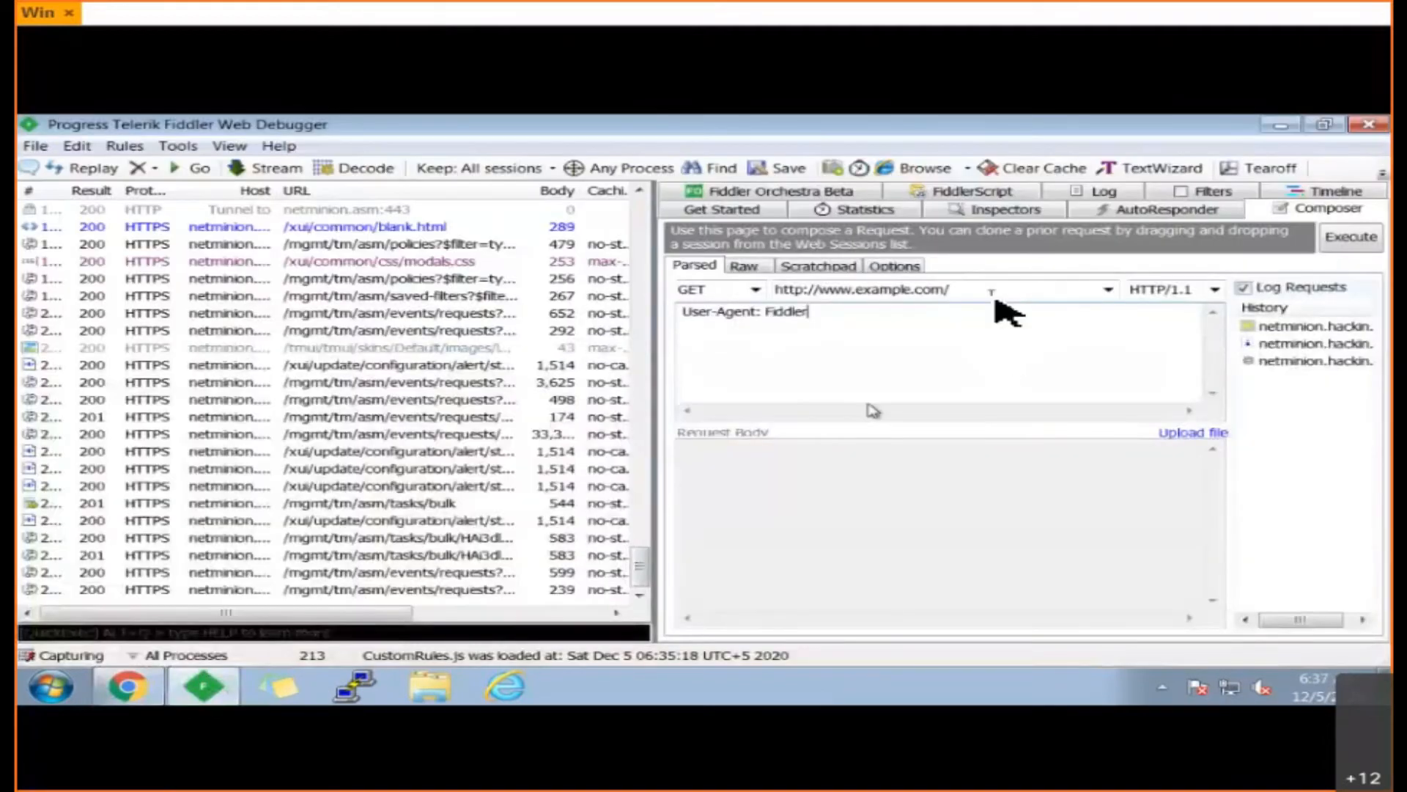
left_click_drag(992, 292, 777, 289)
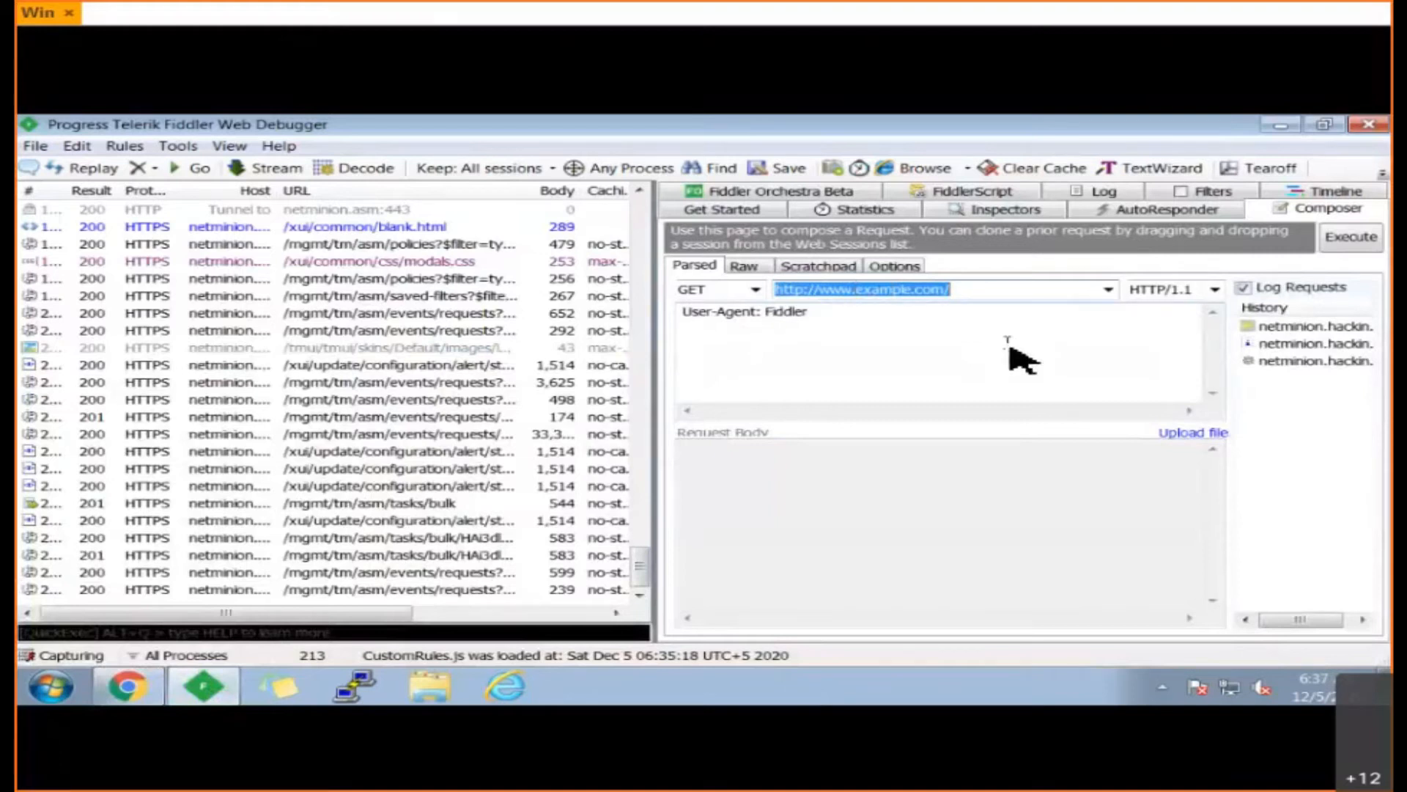
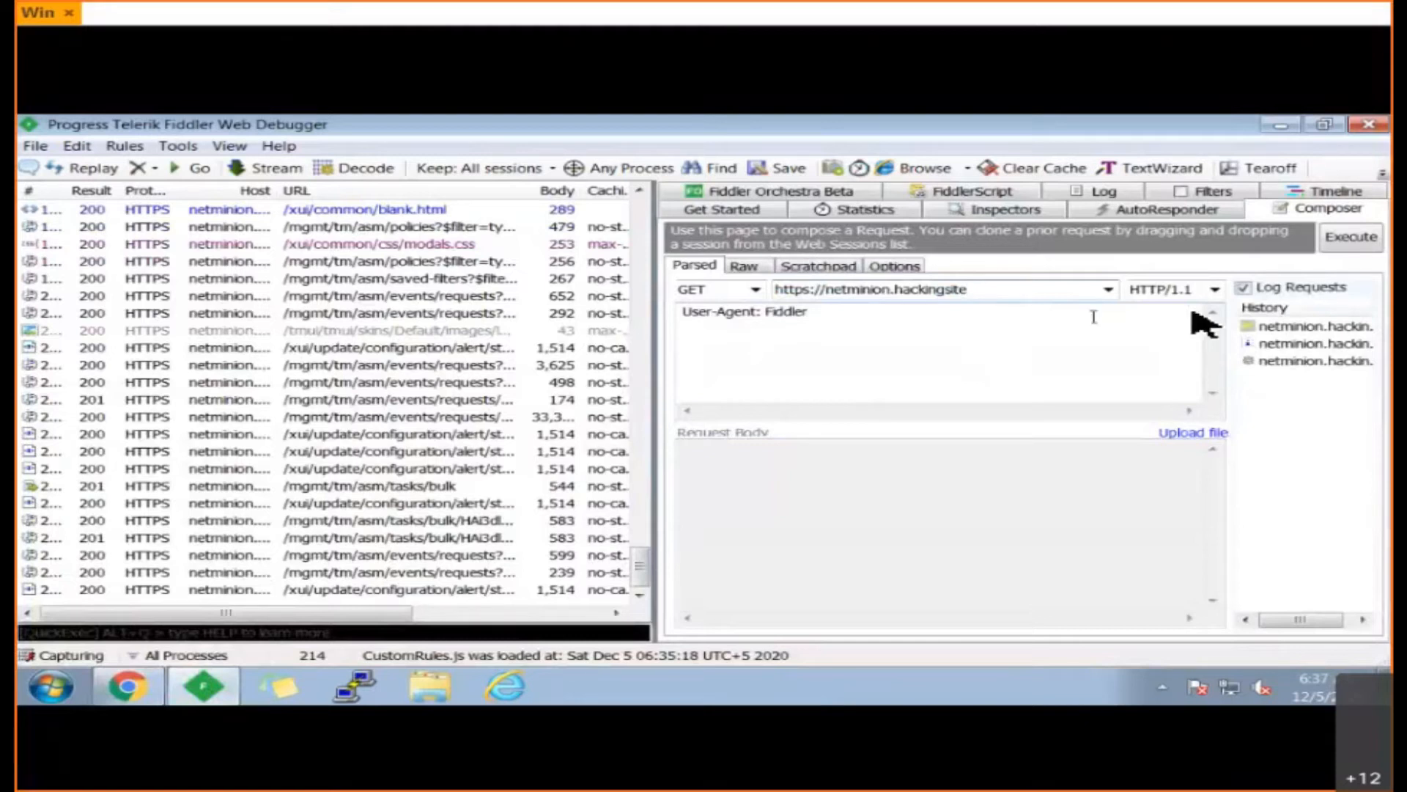
left_click(1346, 248)
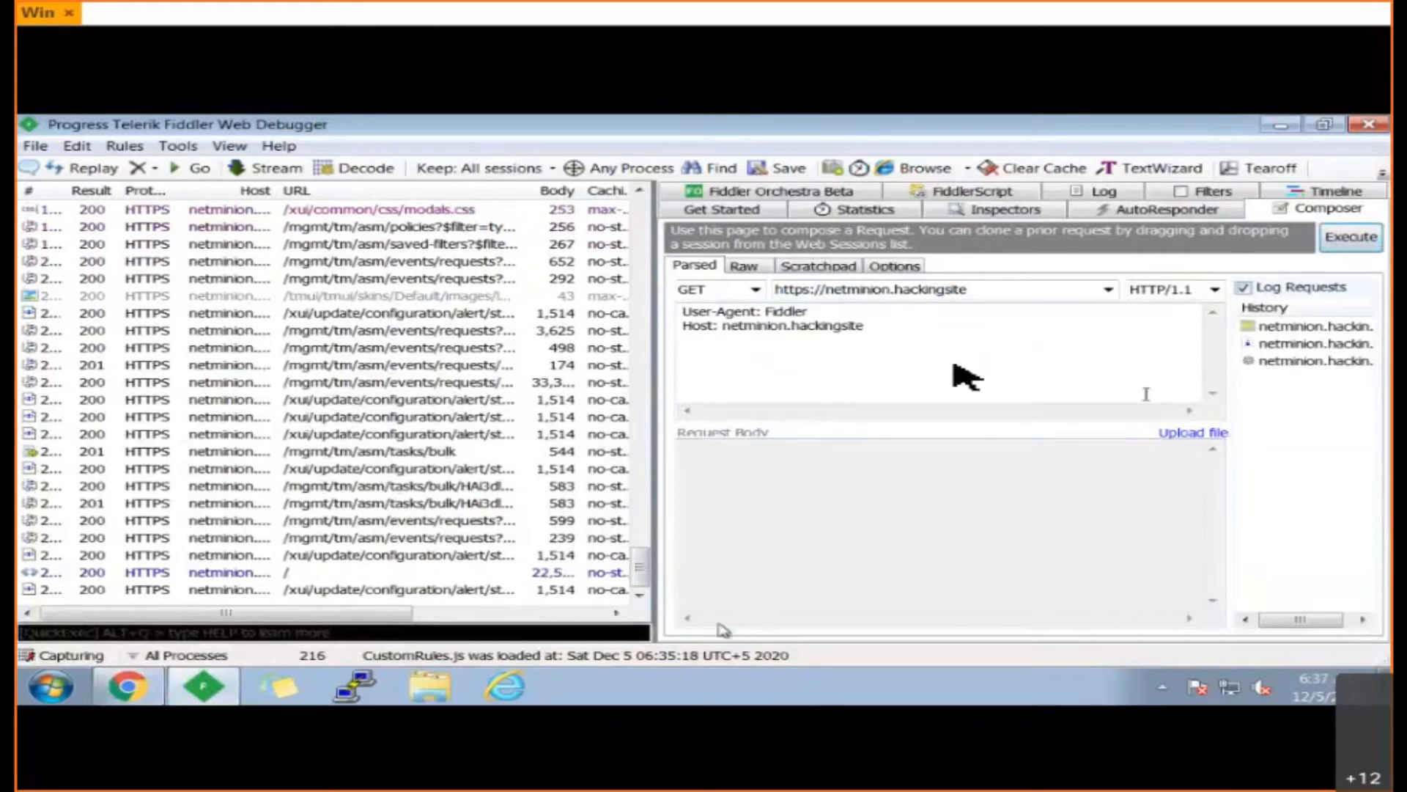
double_click(287, 575)
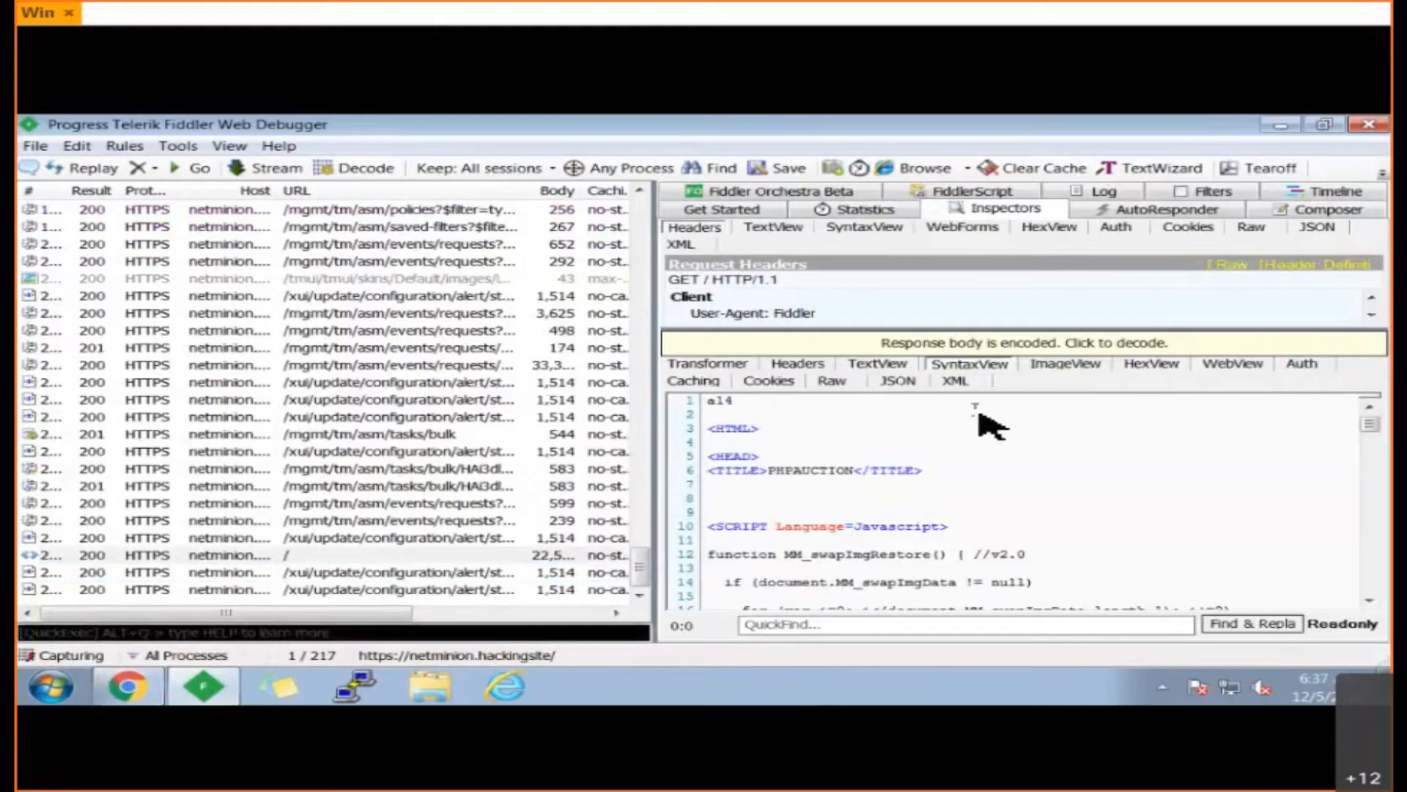
- Preview the Fiddler response as a rendered web page, and open the newly logged request from BIG-IP's refreshed event log in its own tab
left_click(1262, 366)
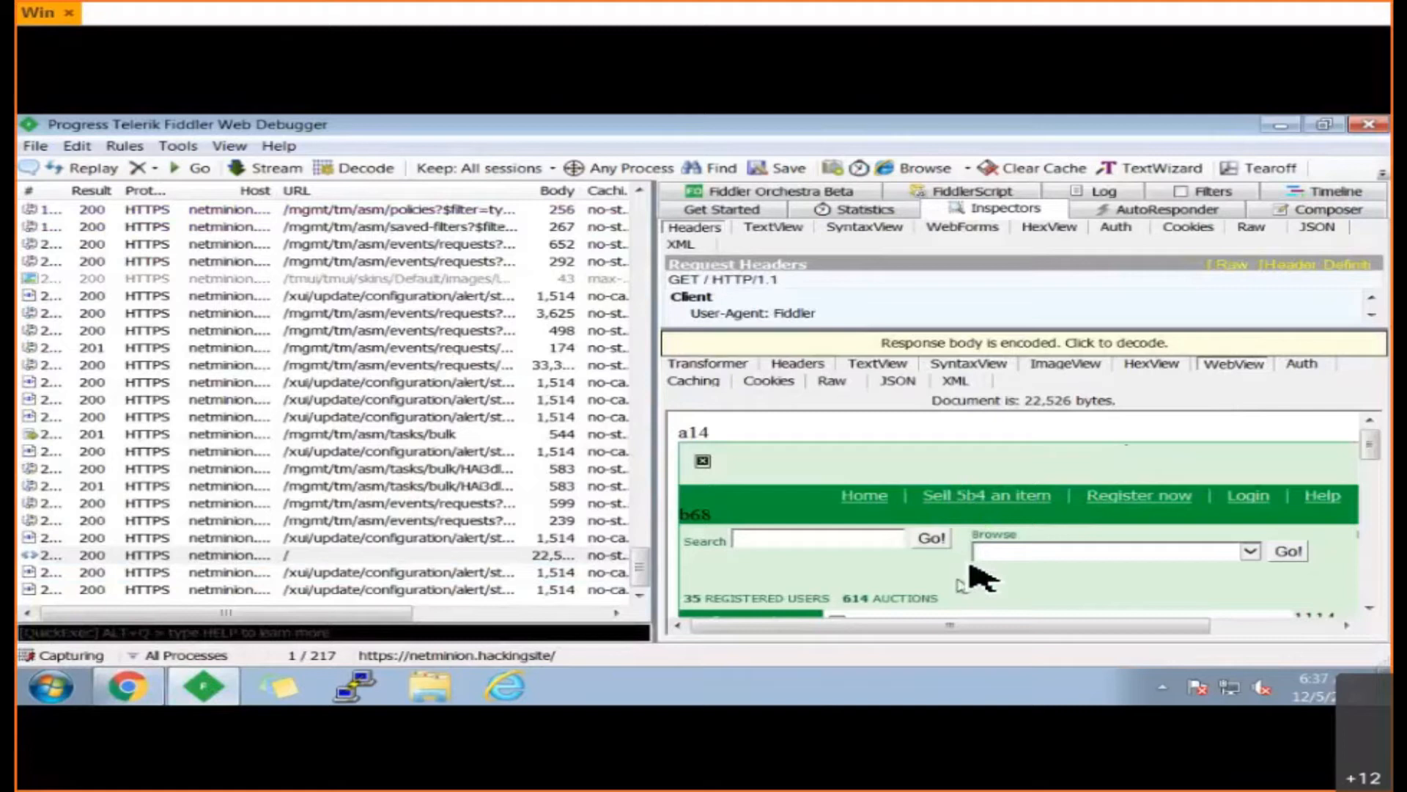
left_click(127, 687)
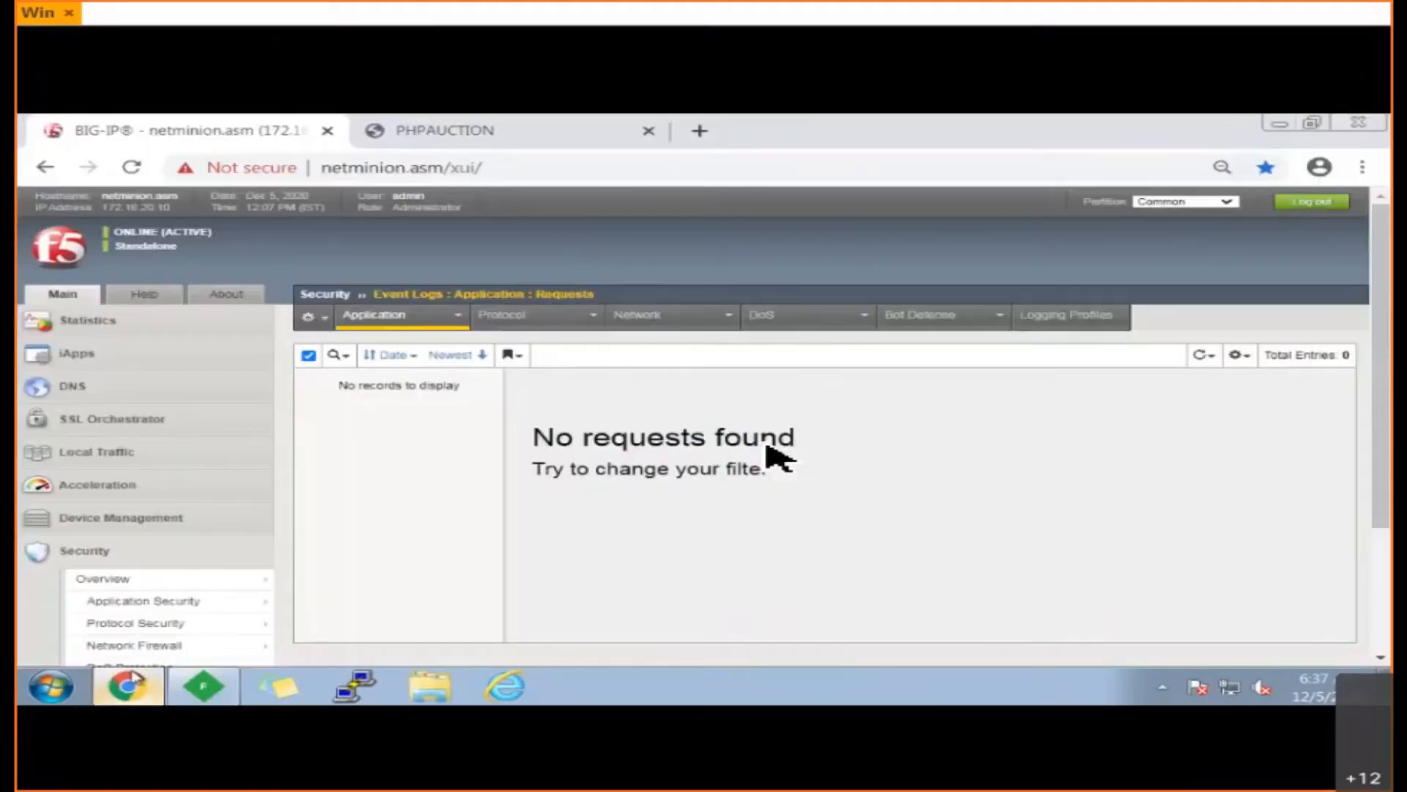
left_click(1203, 355)
left_click(1182, 380)
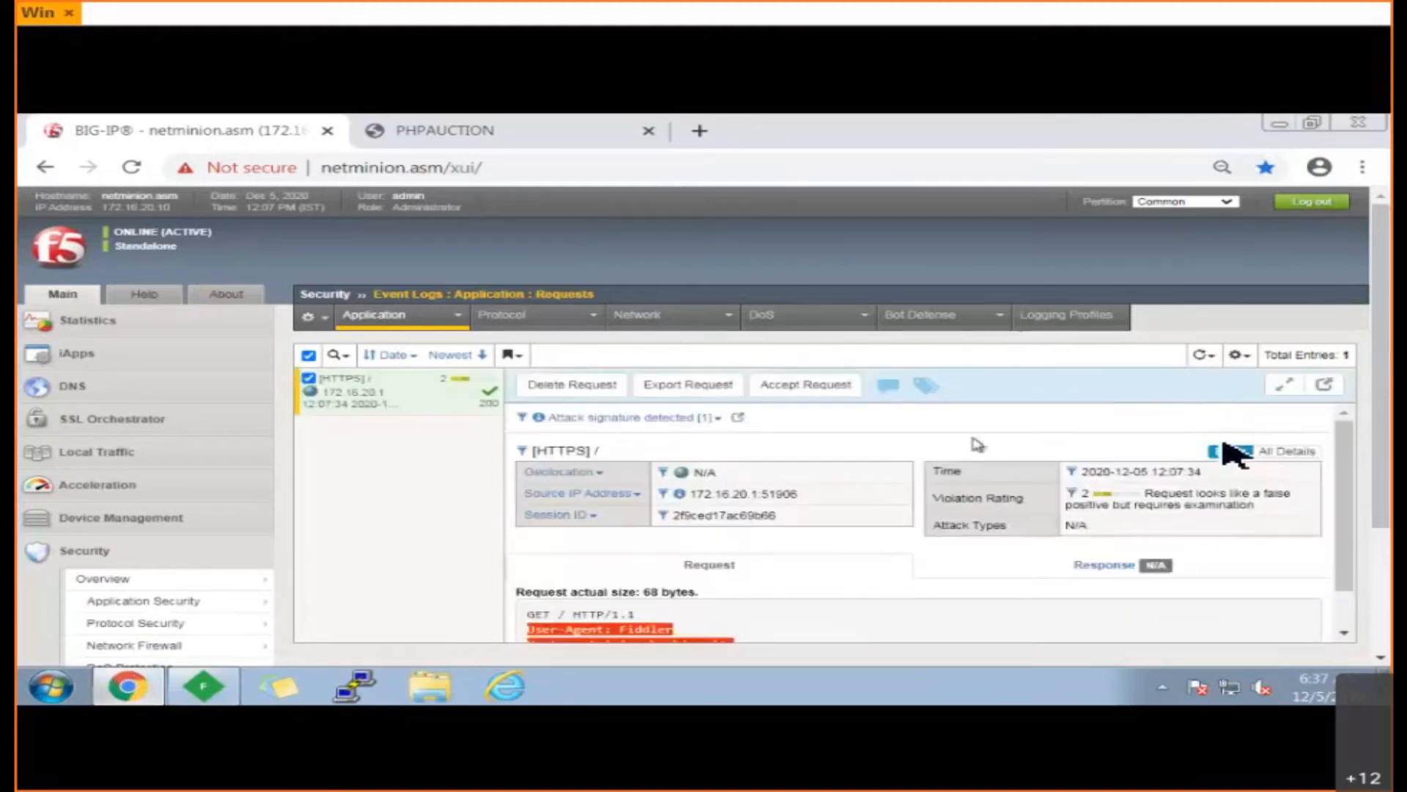
left_click(1335, 389)
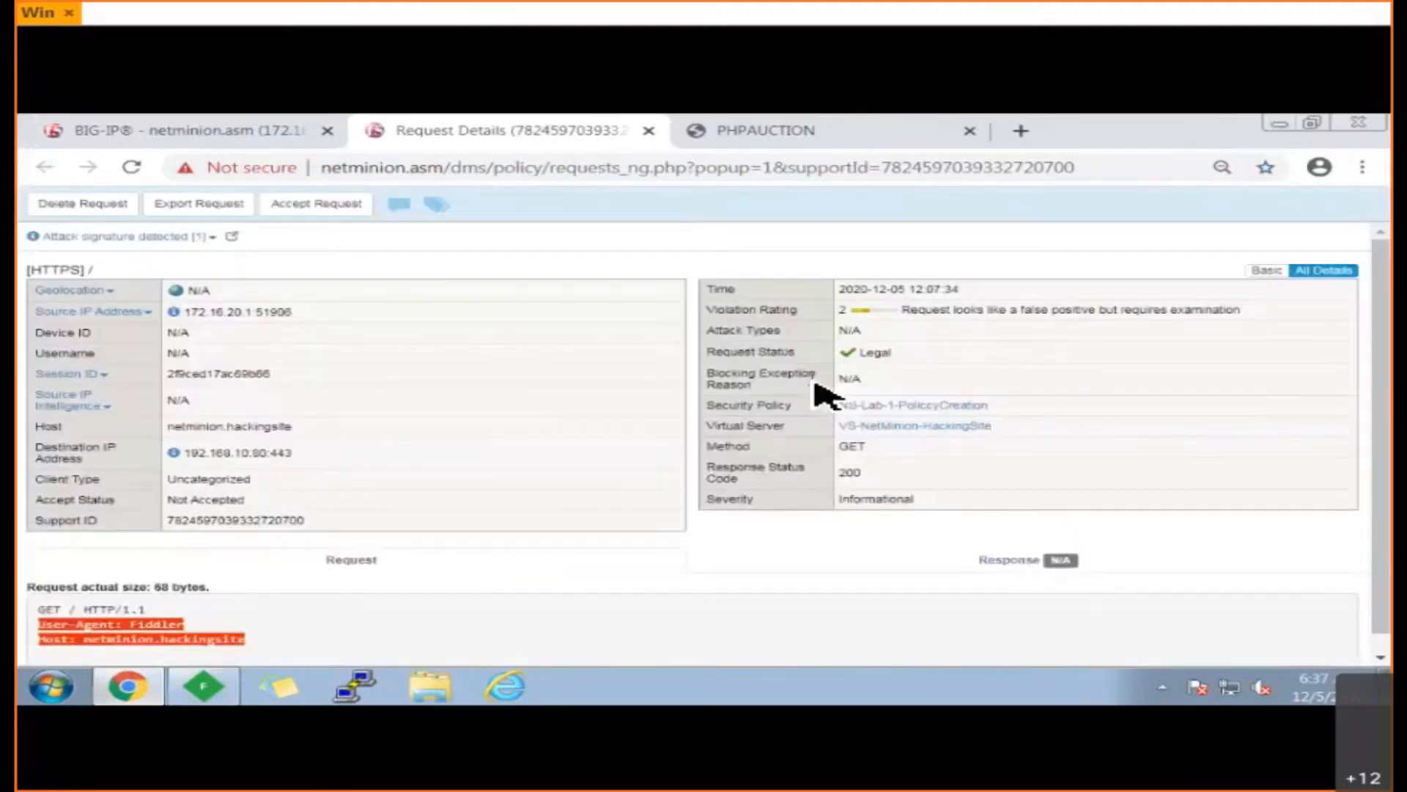
- Examine the request details in full screen, including the detected attack signature's keyword, context, header name and blocking settings
key("F11")
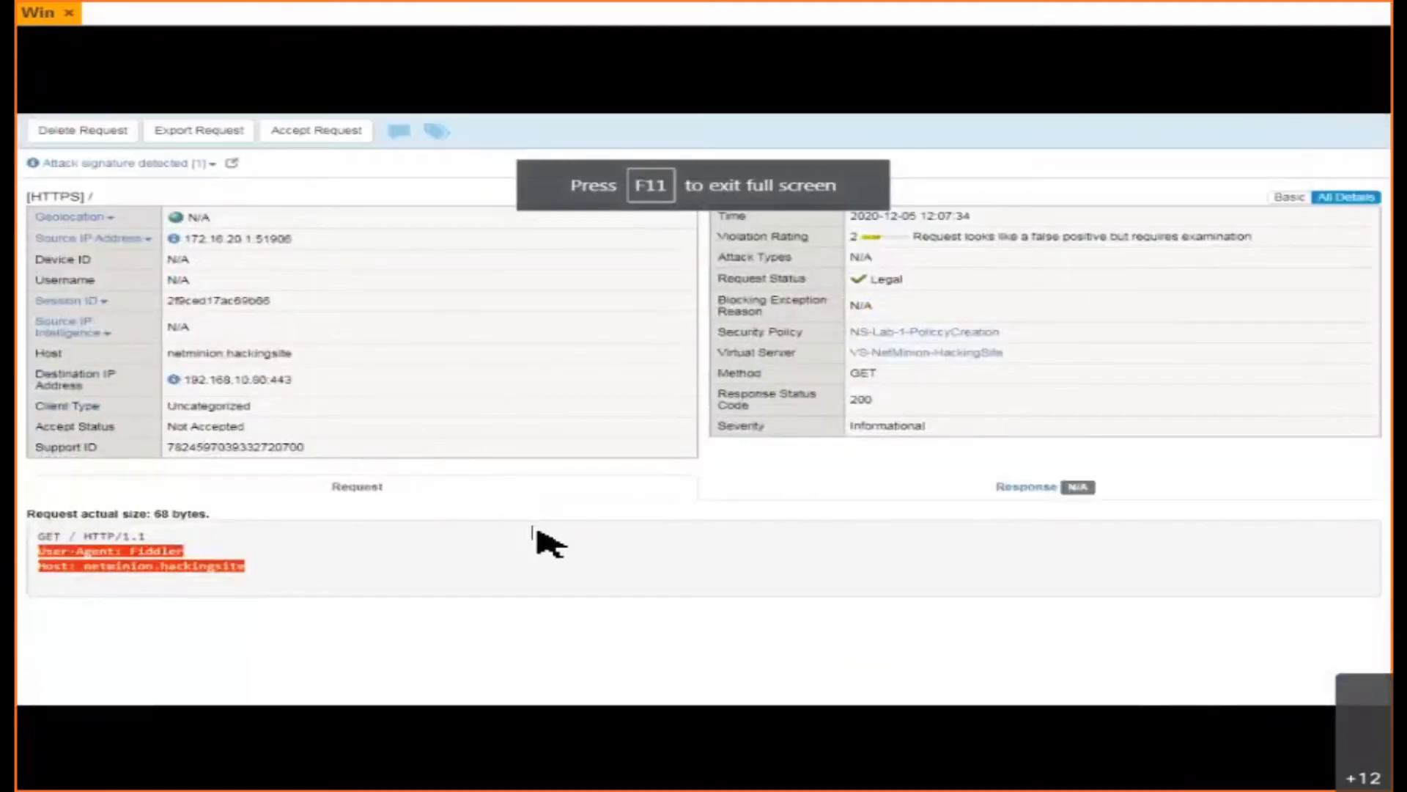
left_click(213, 165)
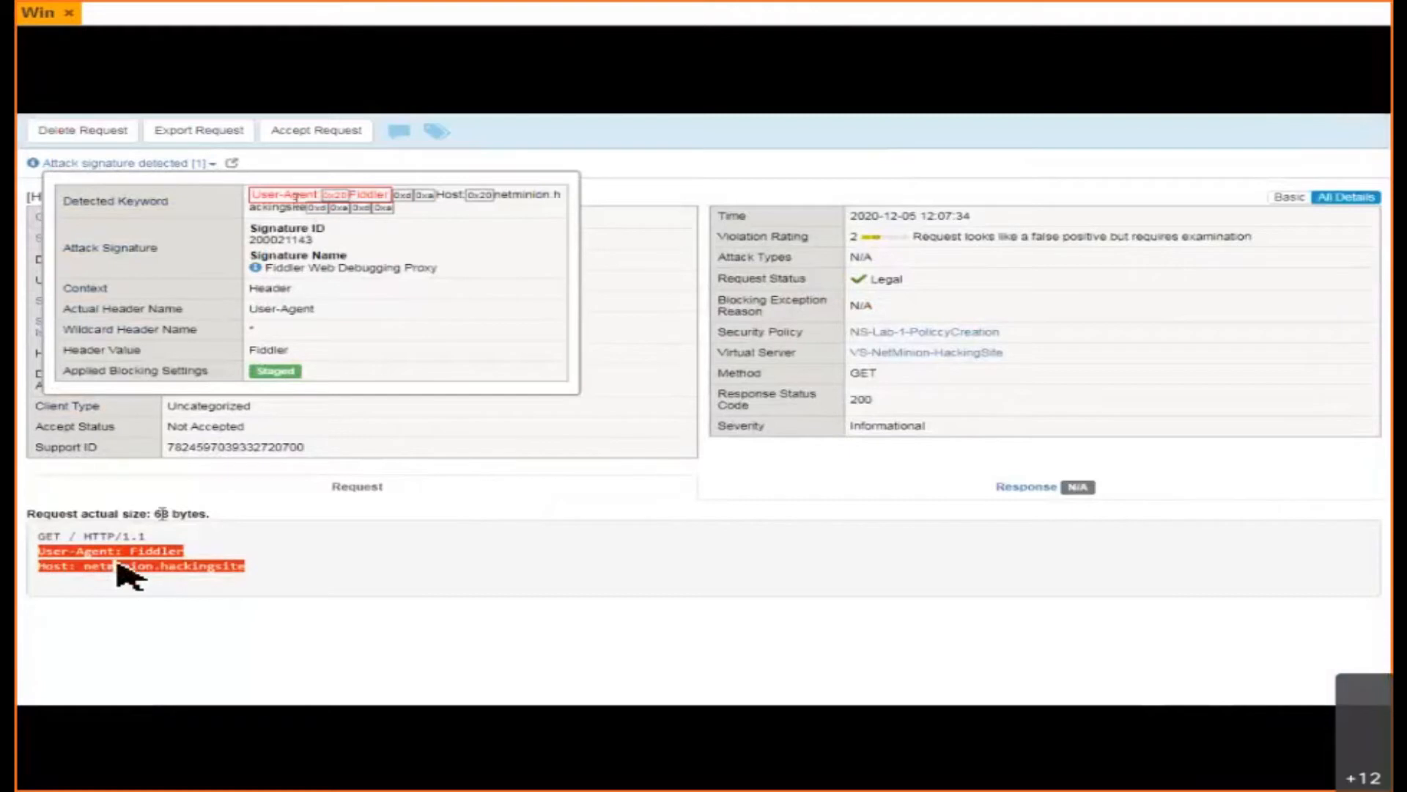
left_click(425, 558)
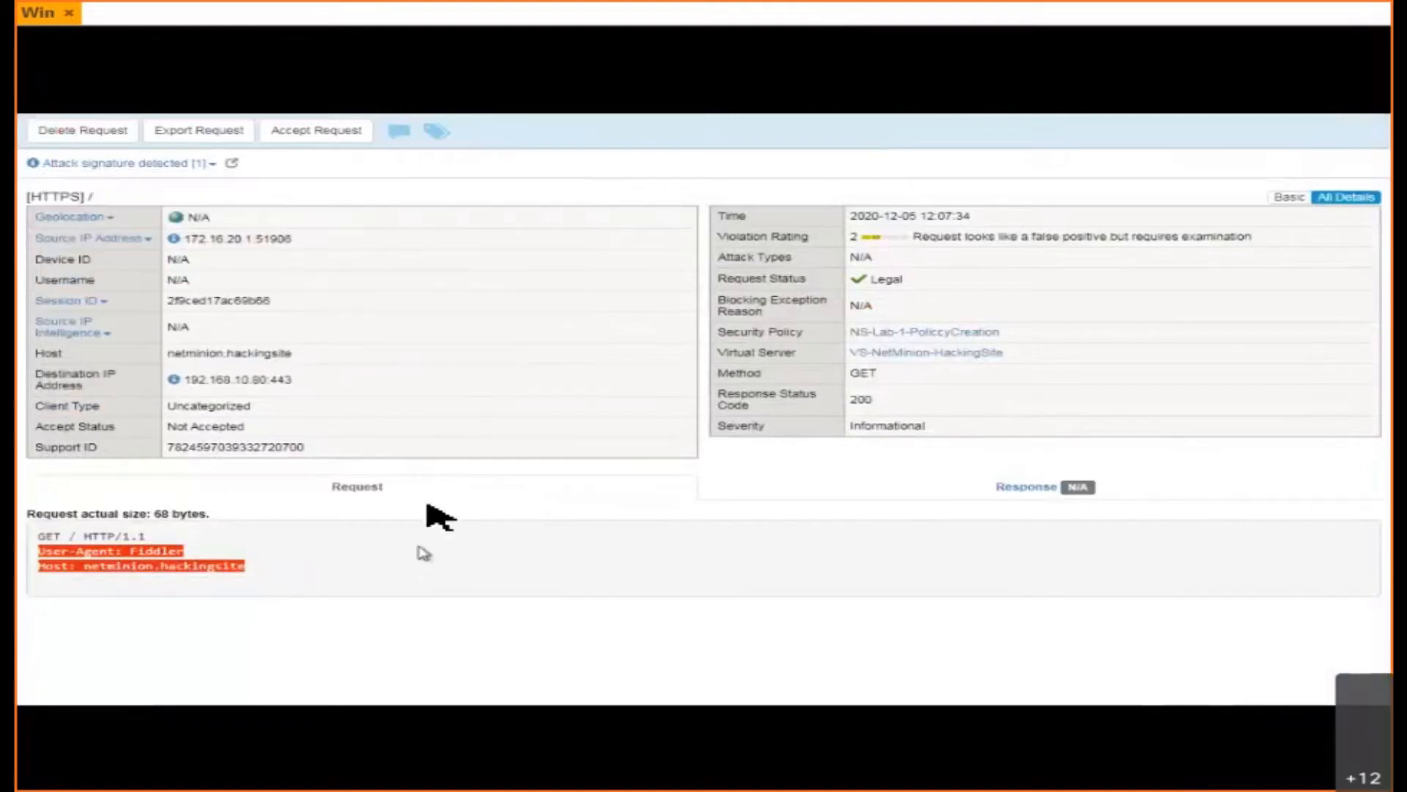
left_click(213, 165)
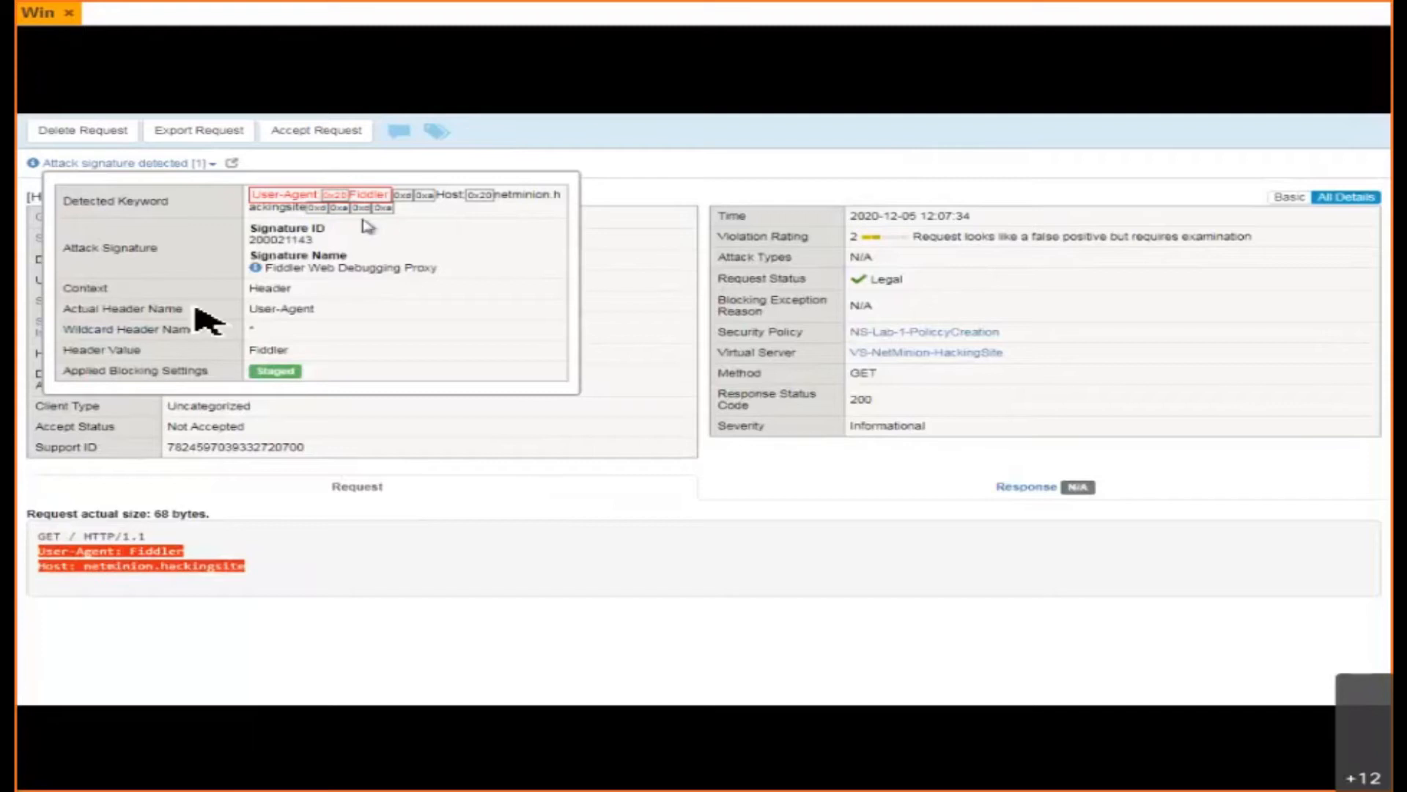
left_click_drag(291, 288, 72, 293)
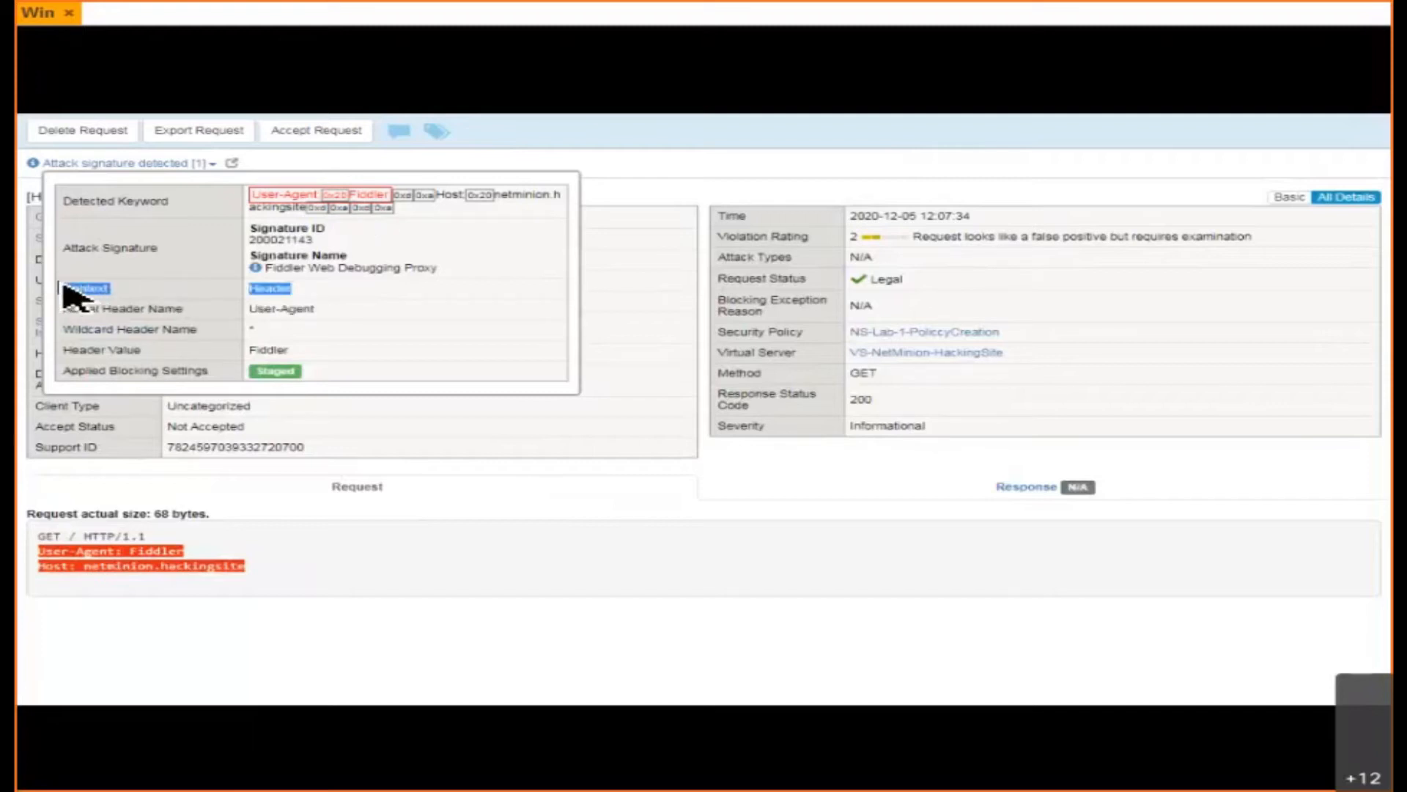
left_click_drag(254, 331, 70, 339)
left_click(290, 341)
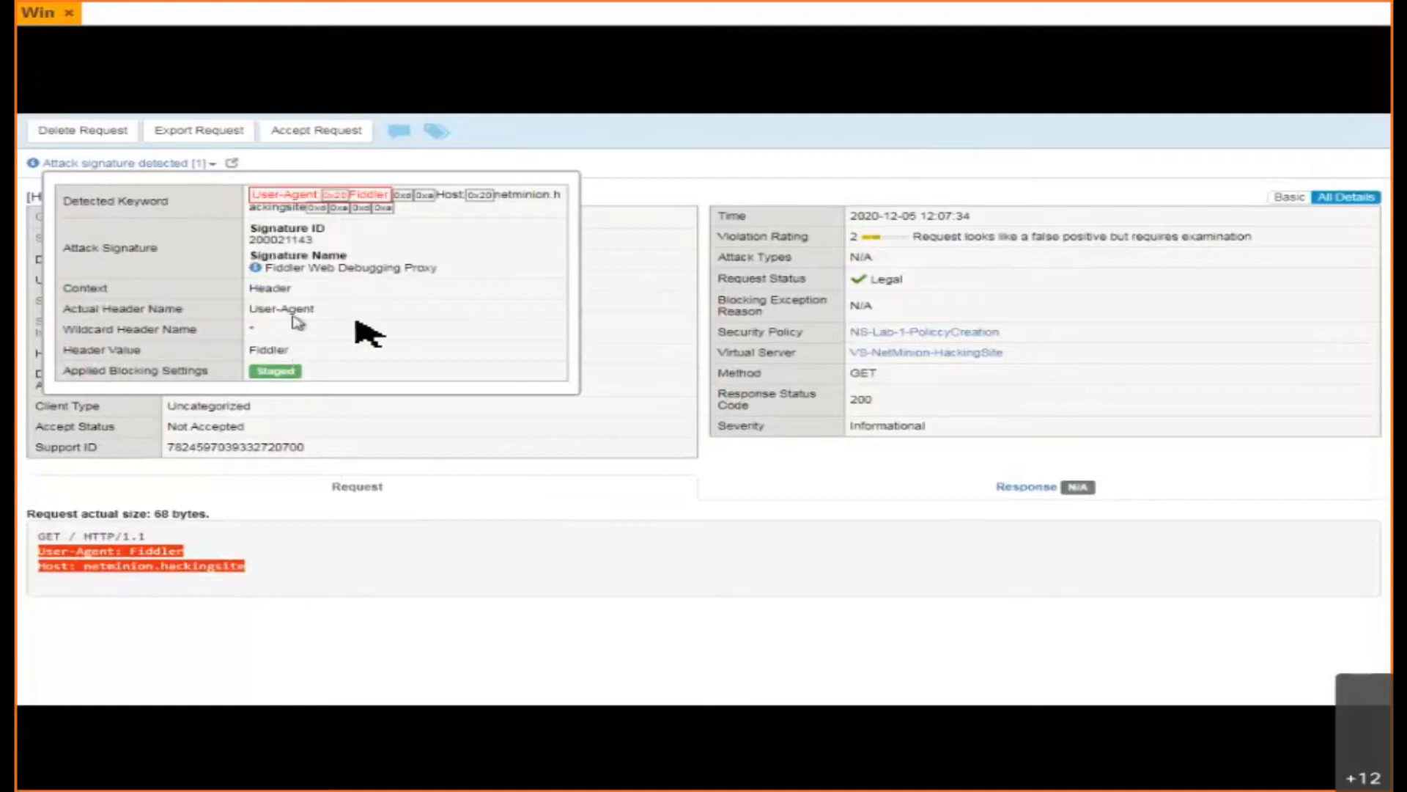
left_click(612, 321)
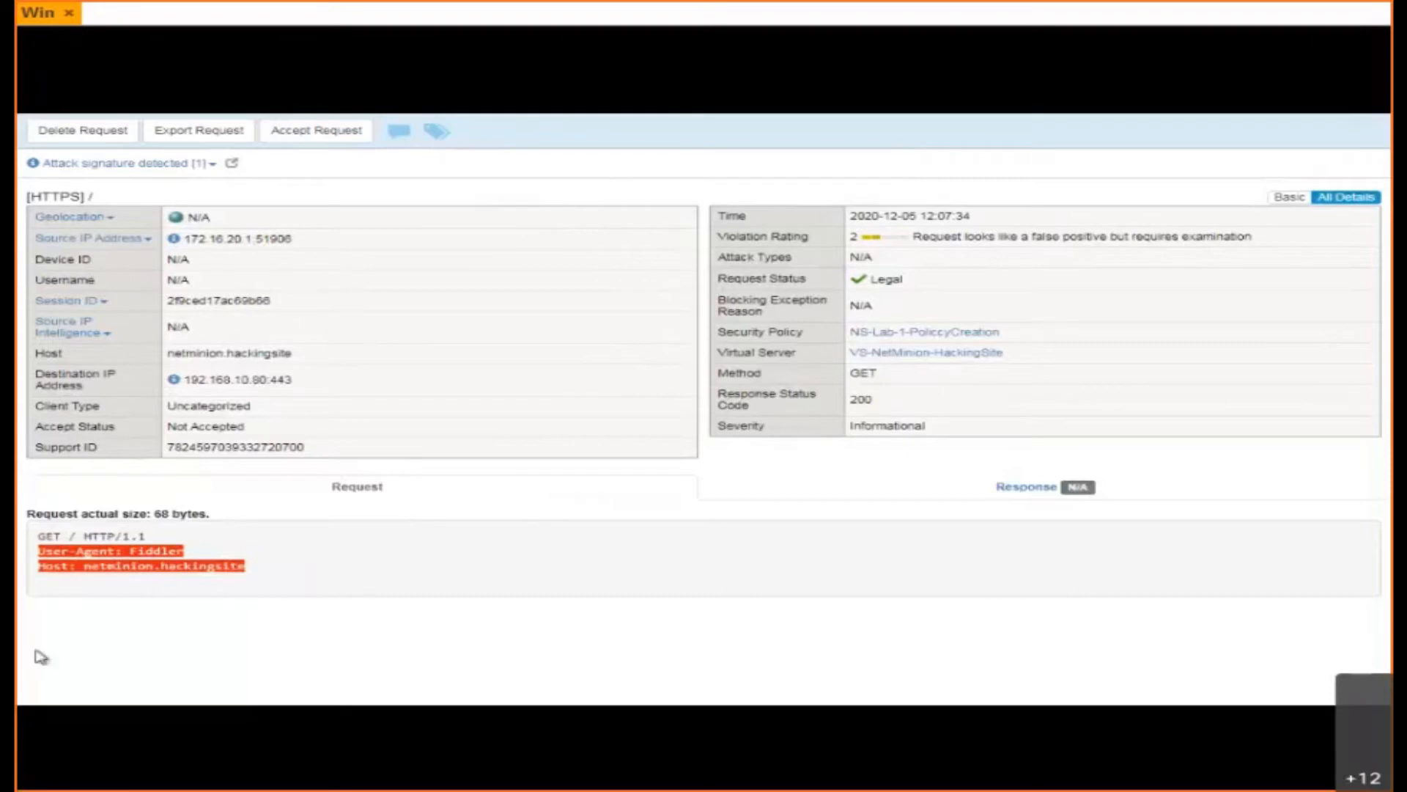
key("alt+Tab")
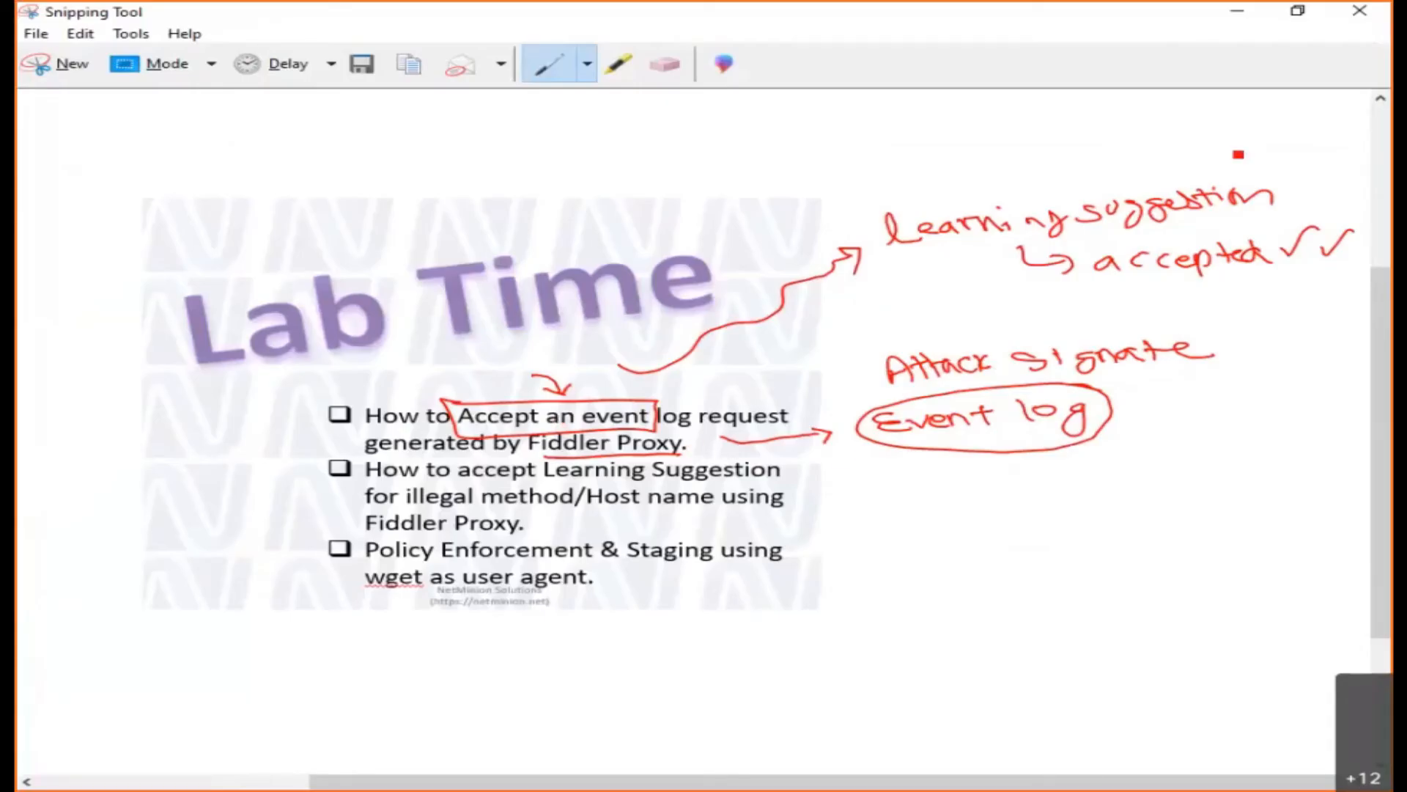
left_click(1245, 22)
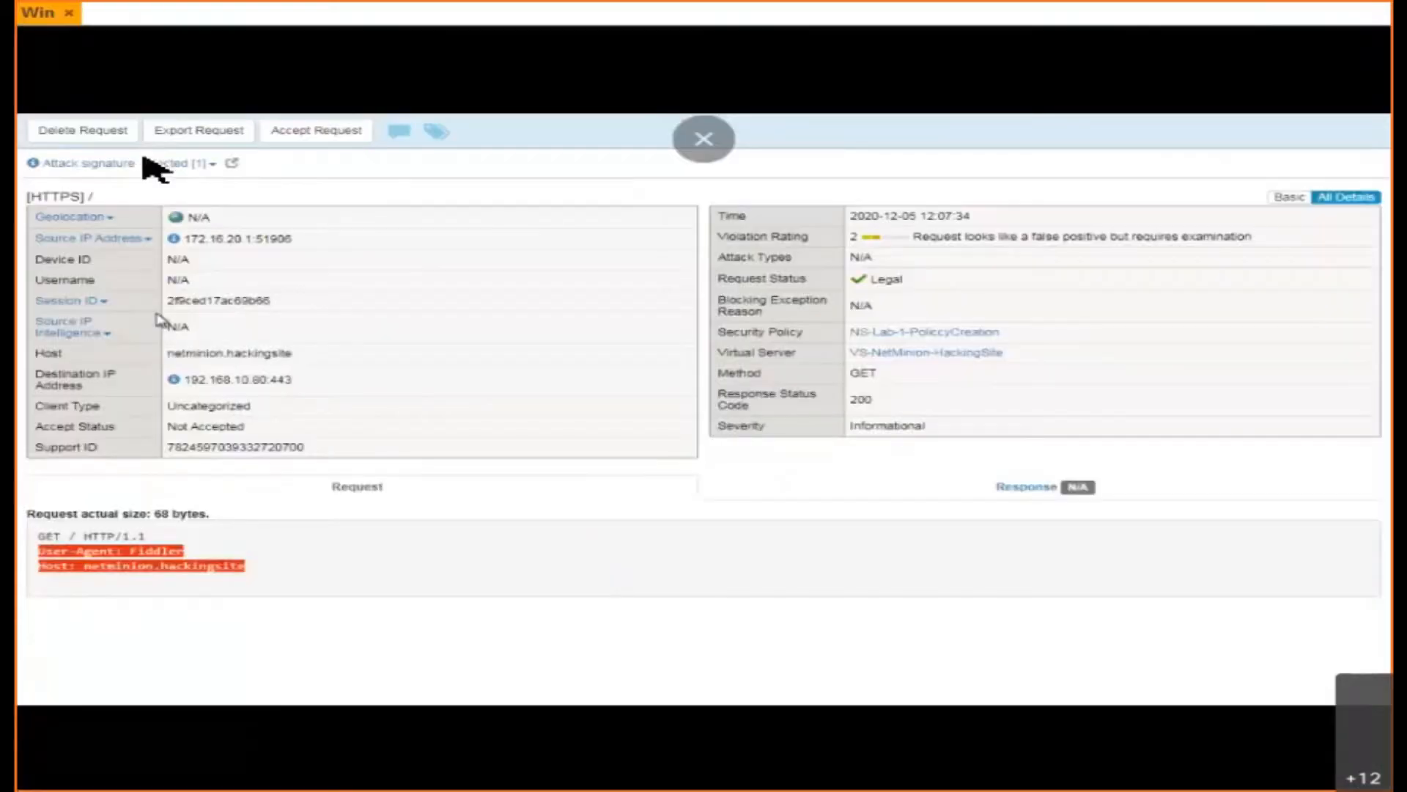
- Accept the logged request with User-Agent Fiddler and close its details tab
left_click(322, 136)
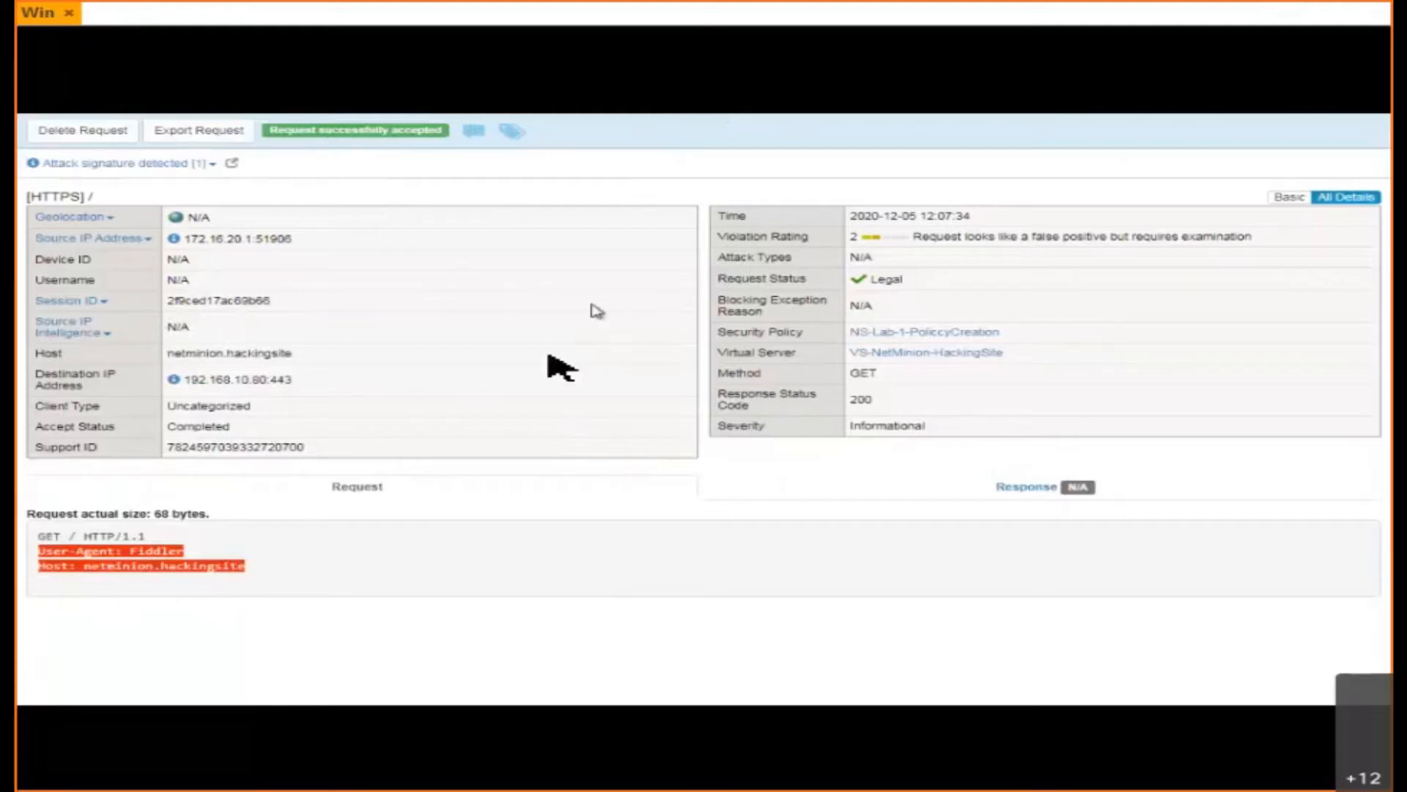
key("F11")
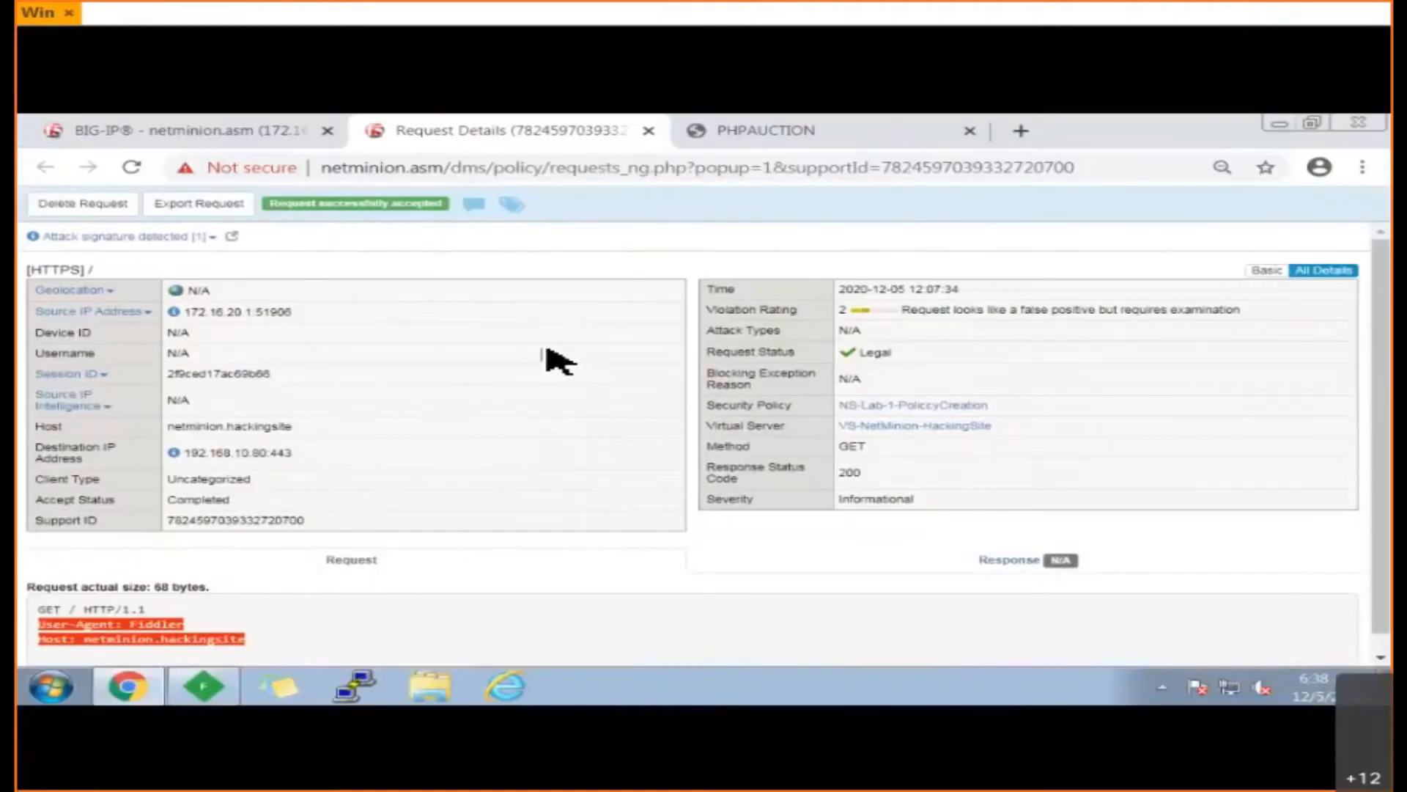
left_click(648, 130)
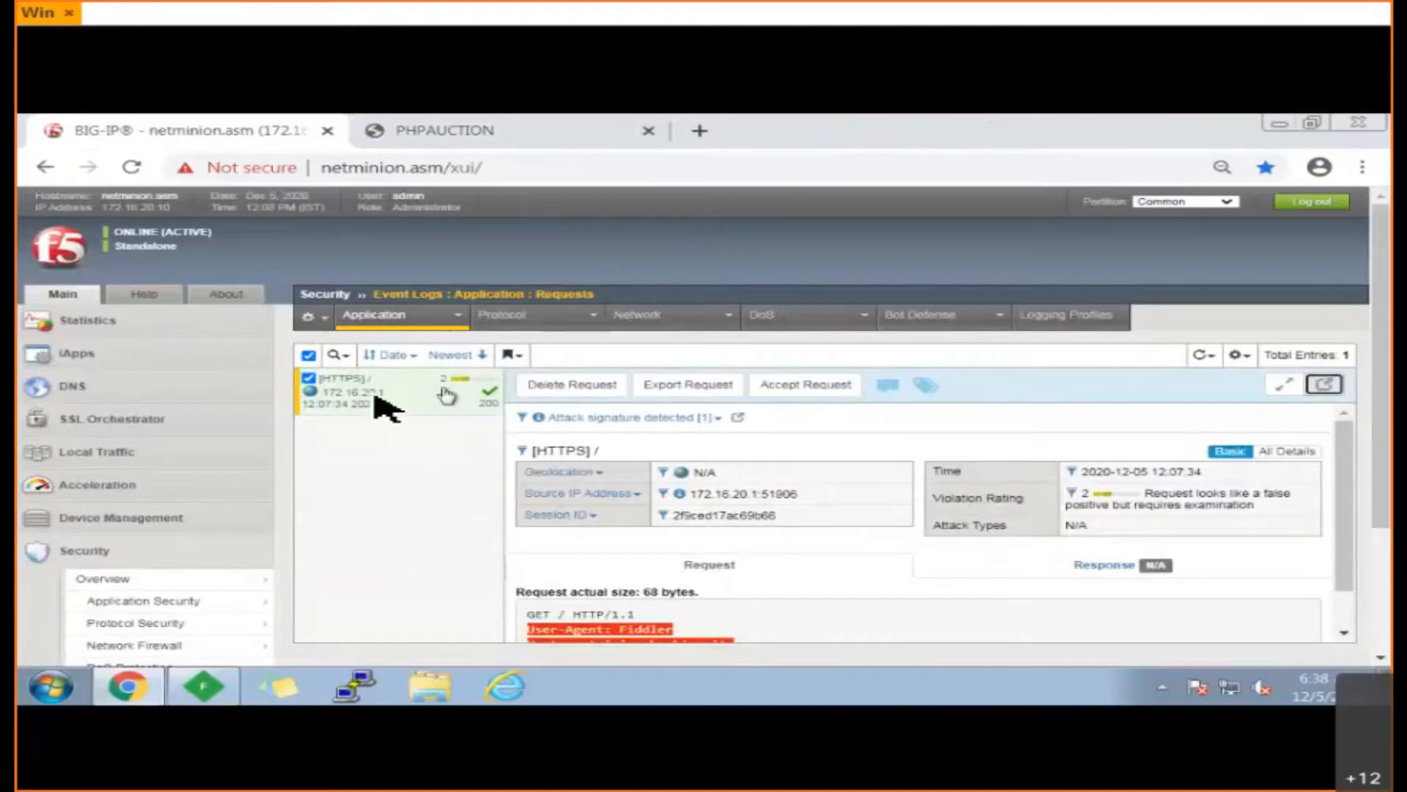
- Deselect the logged request, and apply the pending changes to the NS-Lab-1-PoliccyCreation policy from its HTTP Headers list
left_click(309, 356)
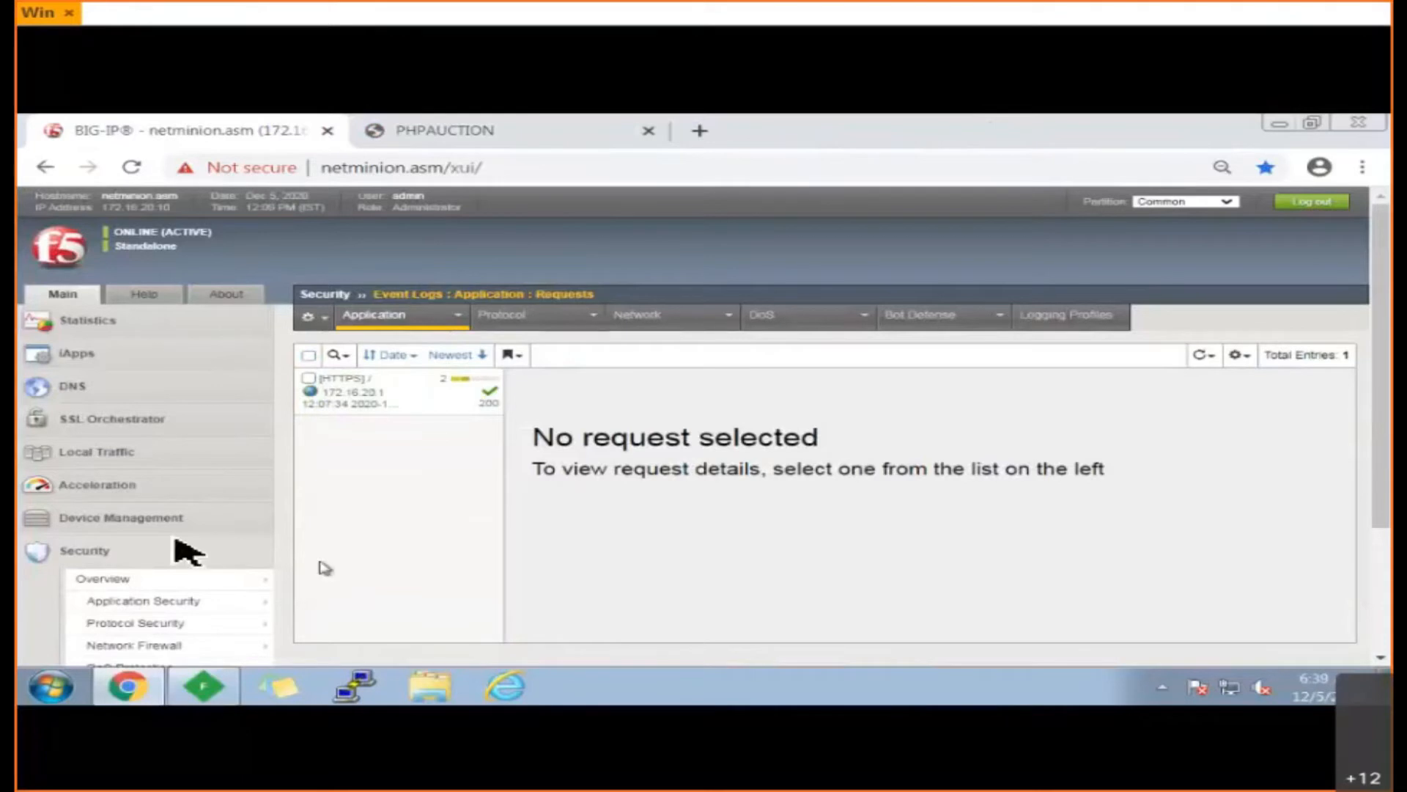
scroll(179, 546, "down", 2)
mouse_move(221, 504)
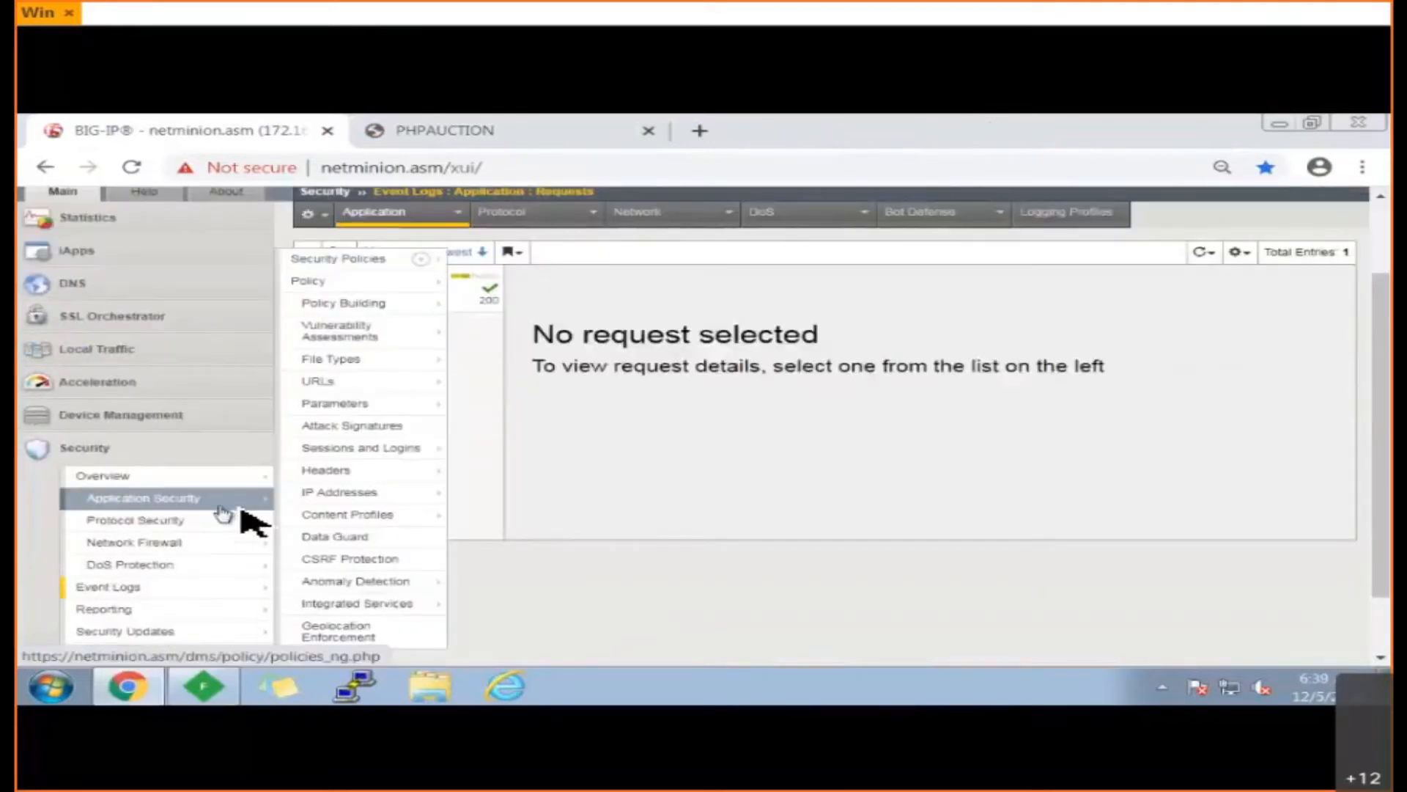
mouse_move(390, 476)
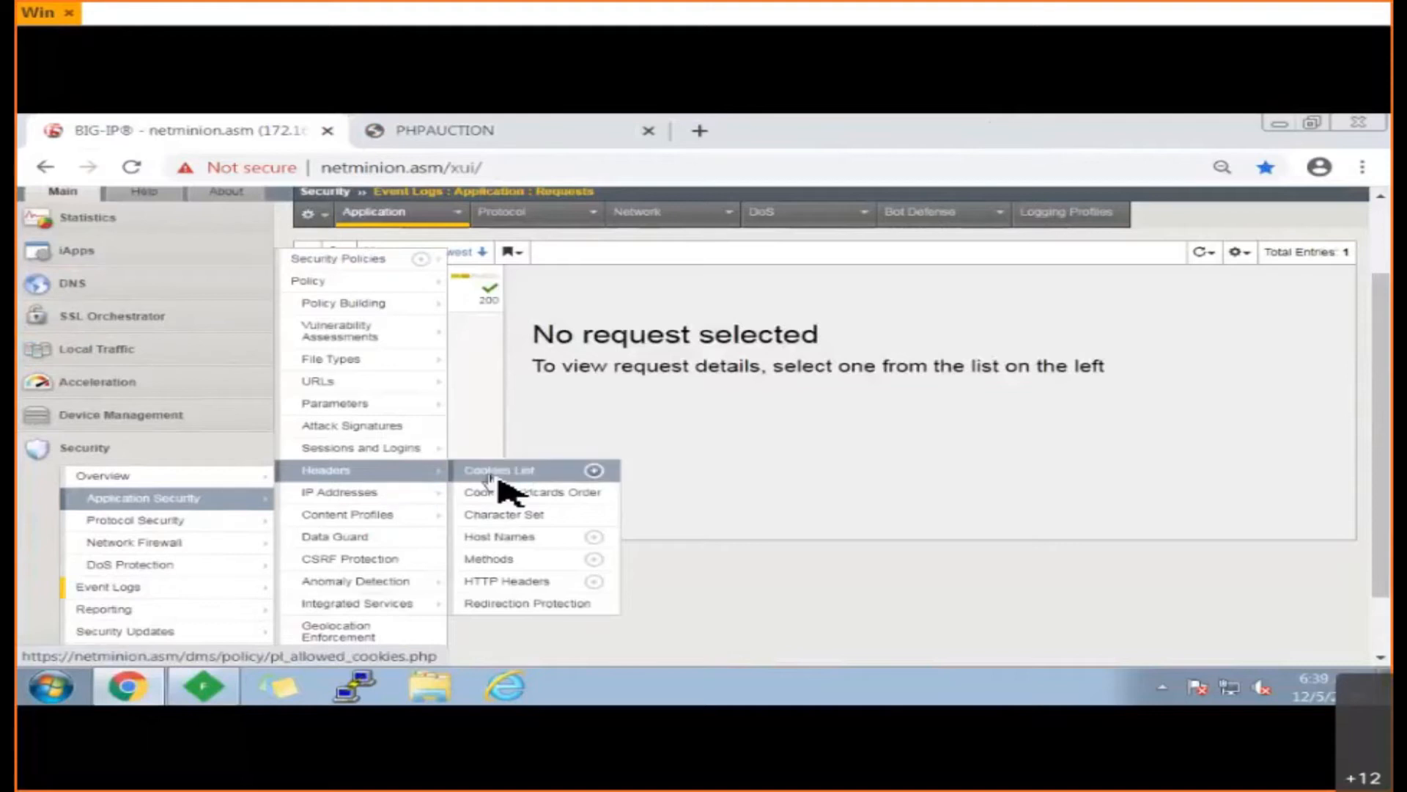
left_click(514, 587)
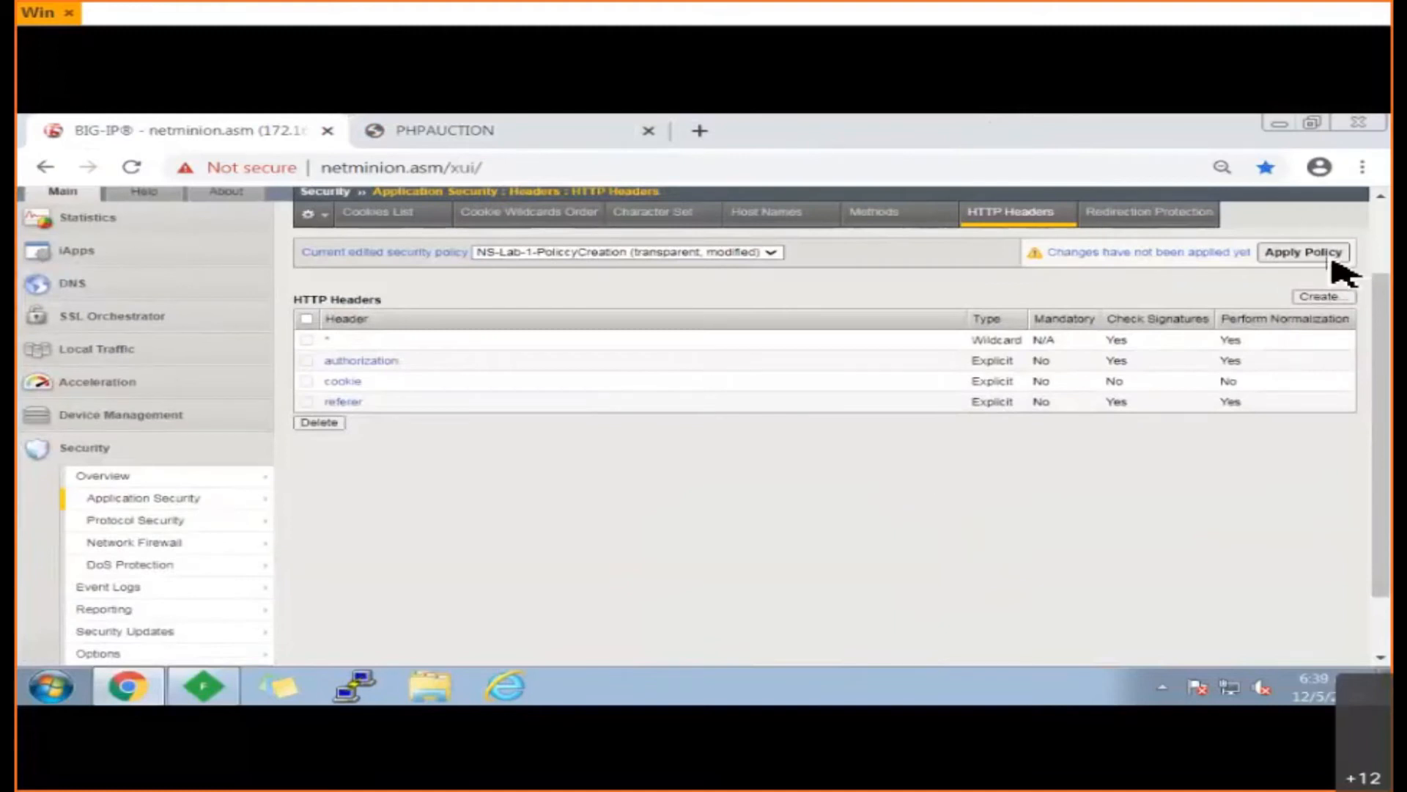
left_click(1290, 255)
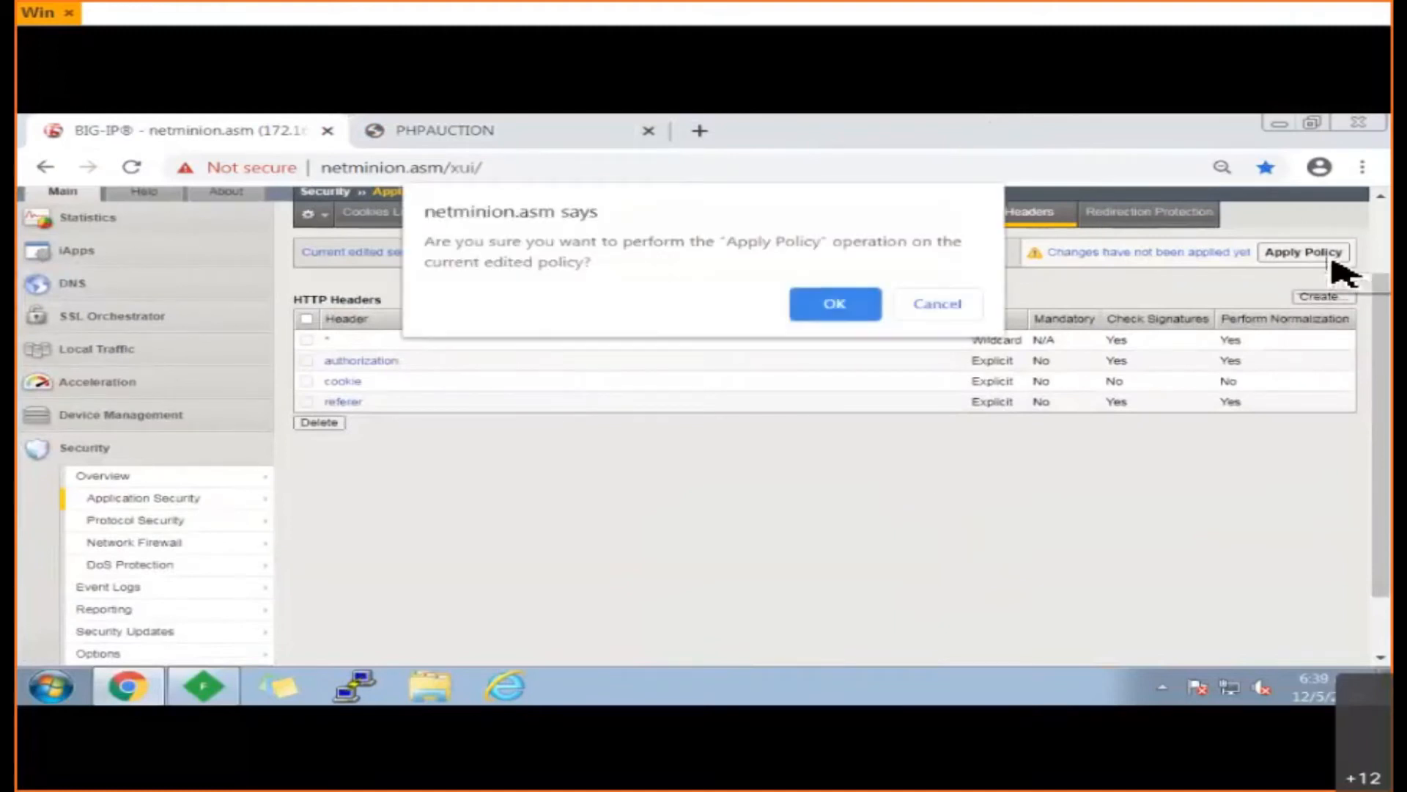
left_click(867, 308)
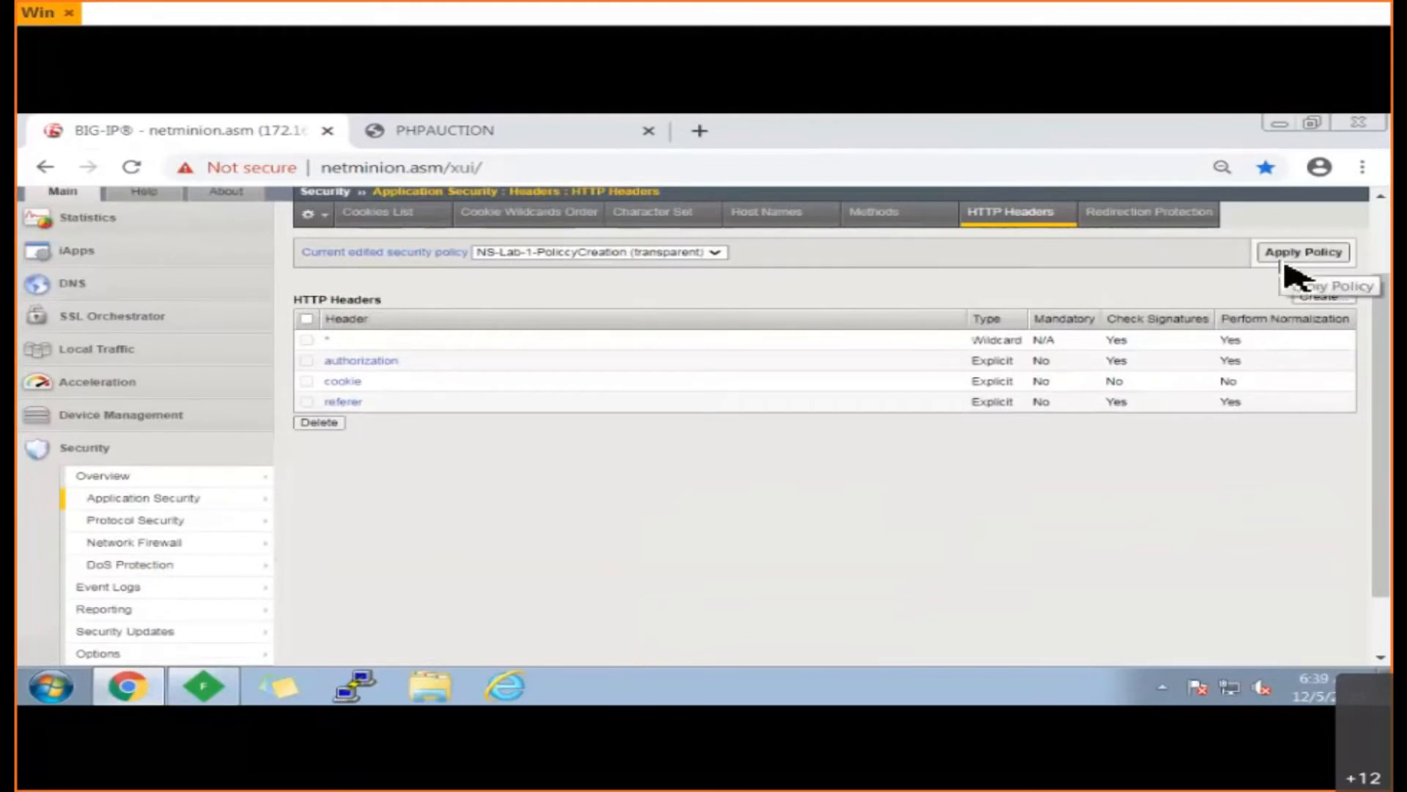
- View the wildcard (*) HTTP header's properties and load its signatures list to examine the overridden attack signature settings
left_click(334, 343)
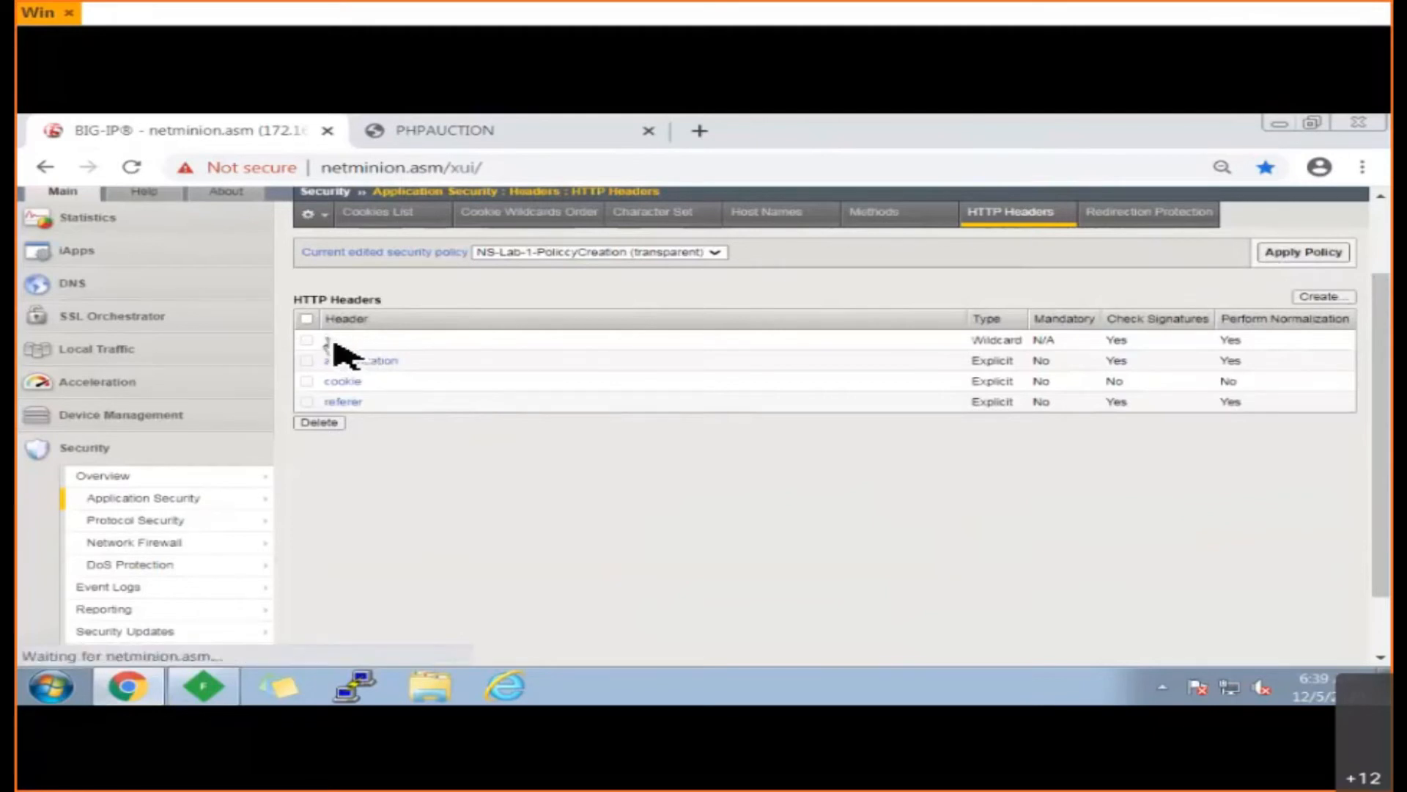
scroll(784, 436, "down", 1)
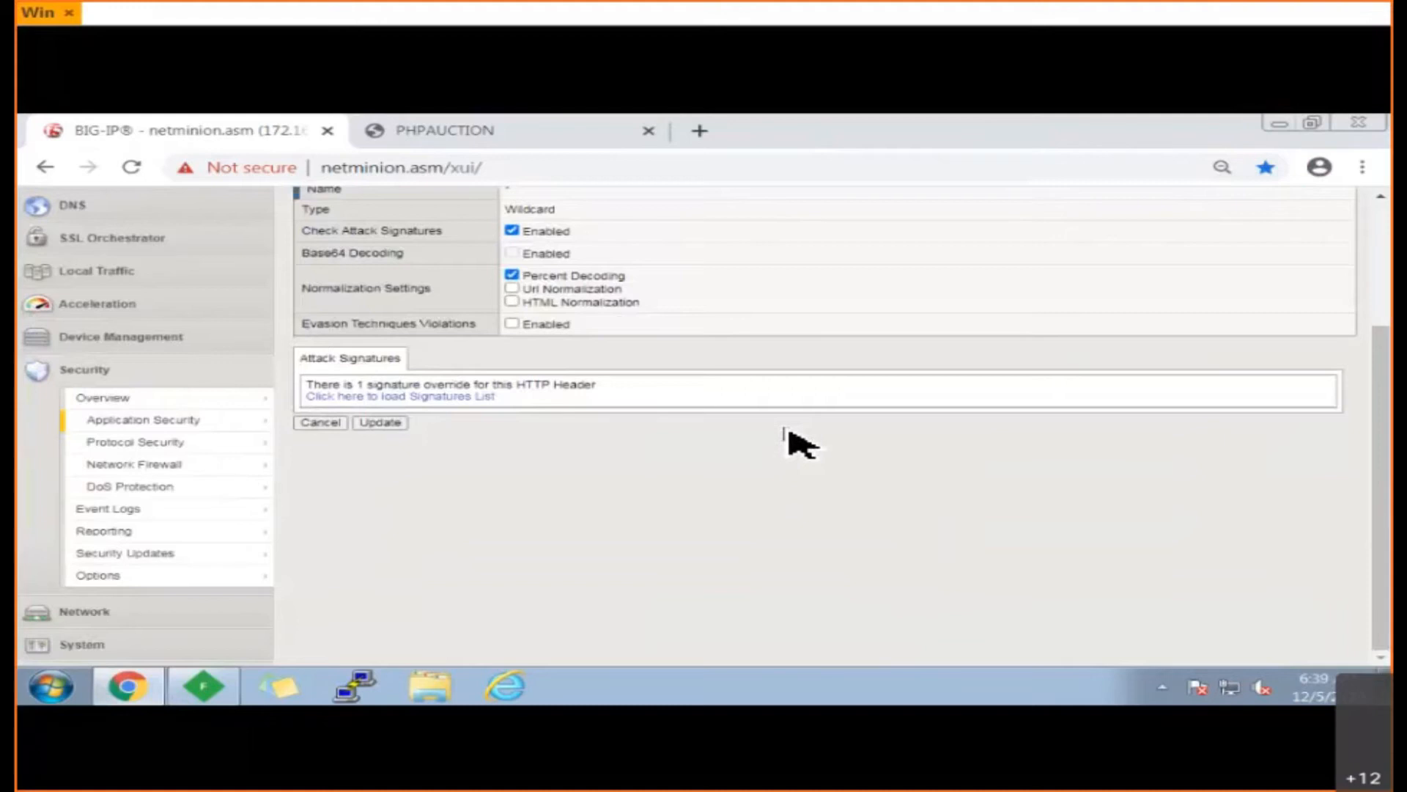
scroll(786, 432, "up", 2)
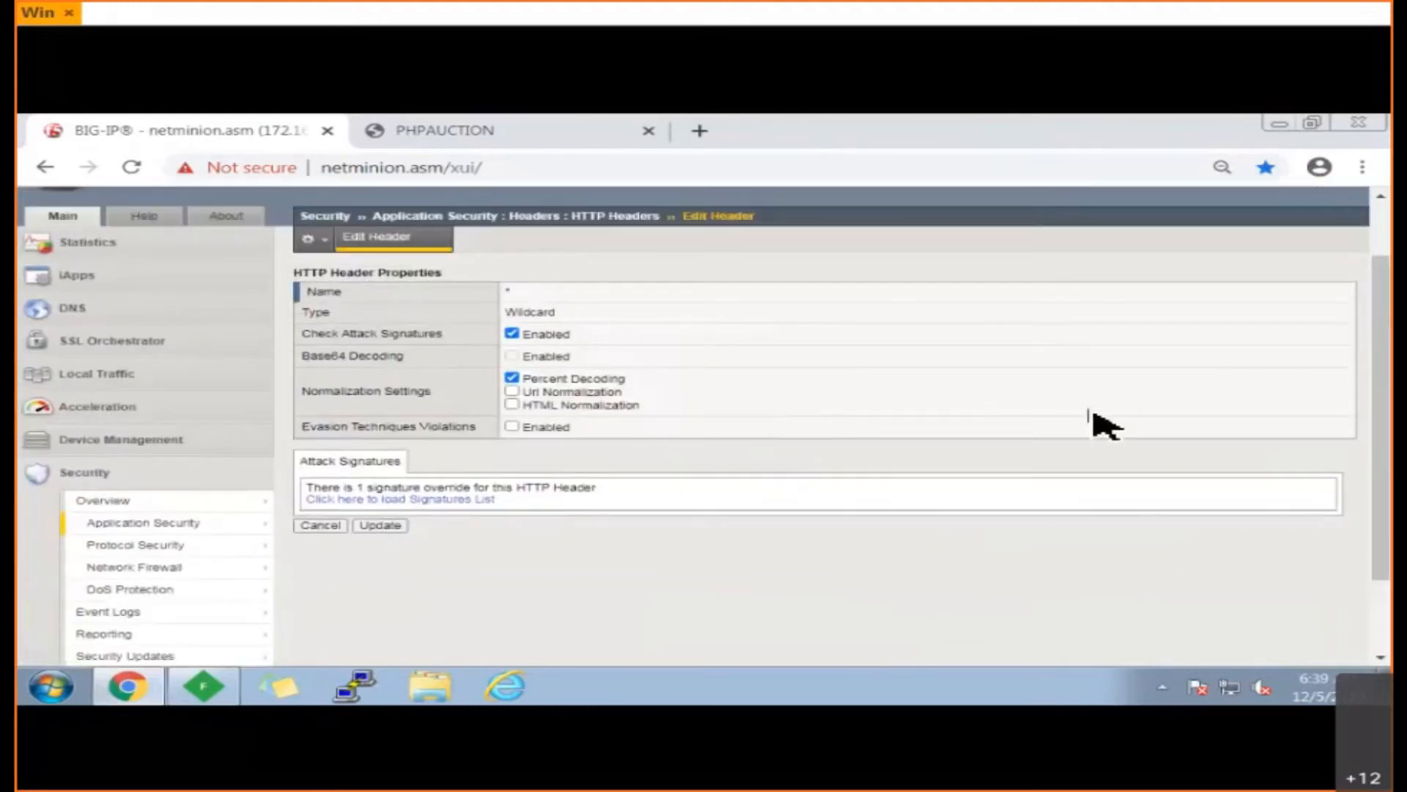
left_click(429, 500)
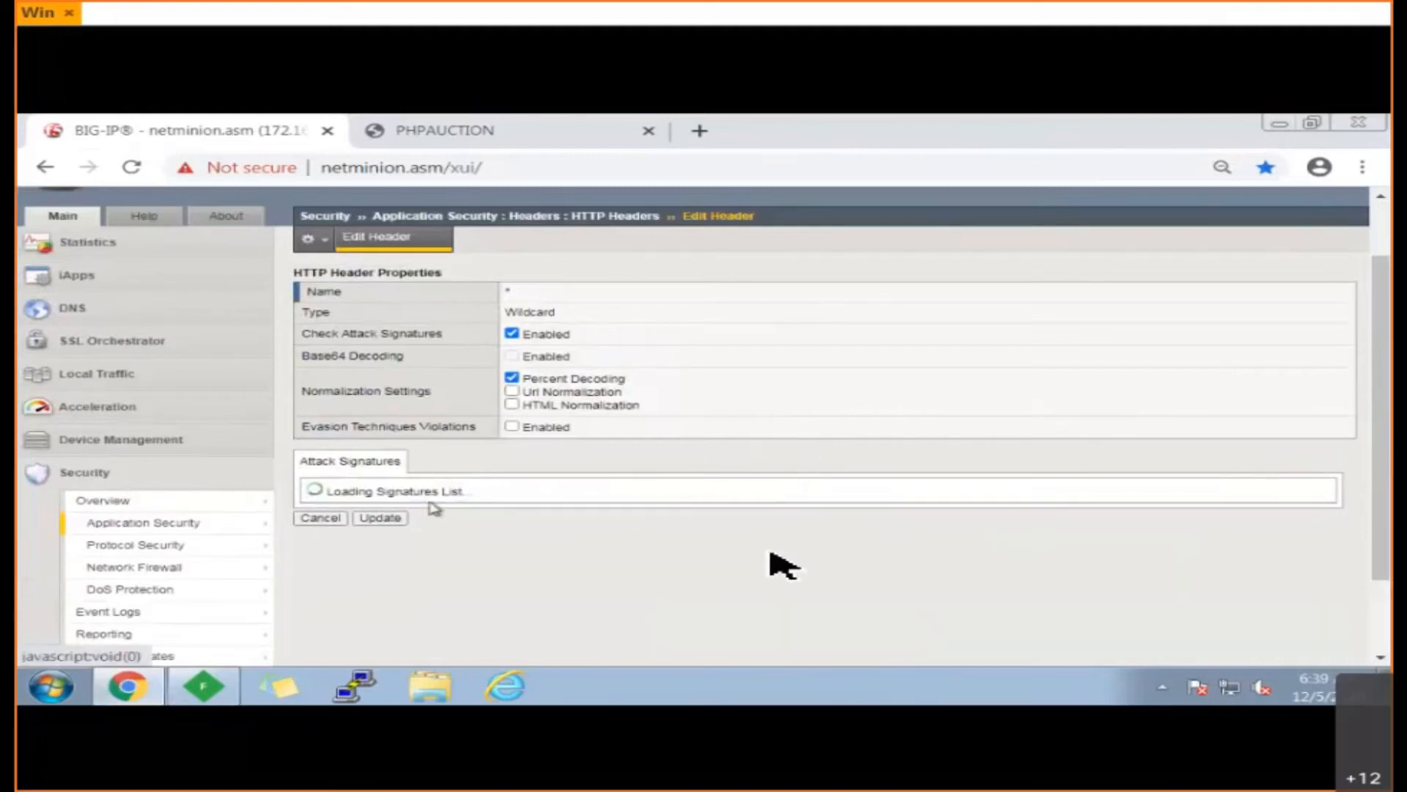
scroll(821, 576, "down", 1)
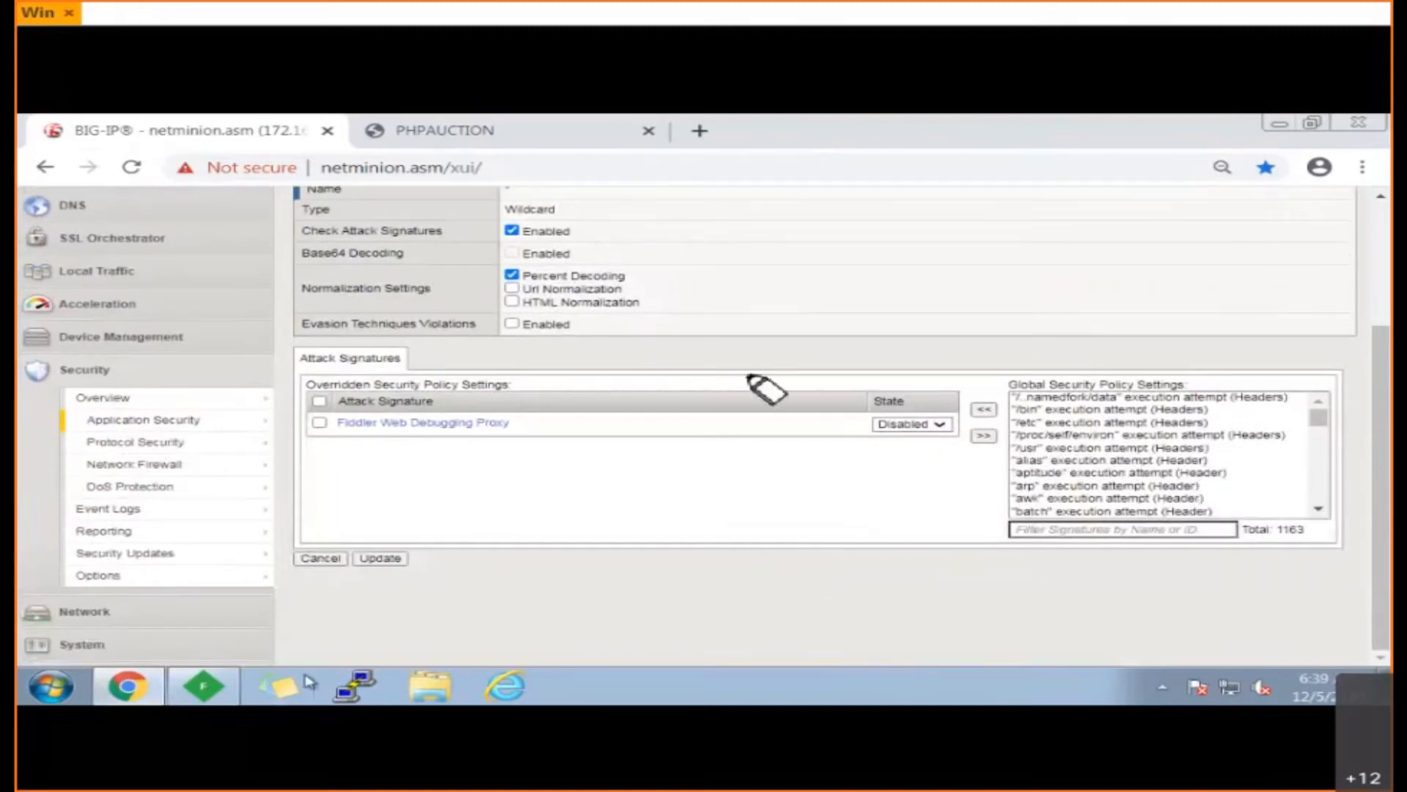
mouse_move(574, 418)
left_mouse_down()
mouse_move(323, 440)
mouse_move(550, 472)
mouse_move(579, 422)
mouse_move(859, 429)
mouse_move(854, 442)
left_mouse_up()
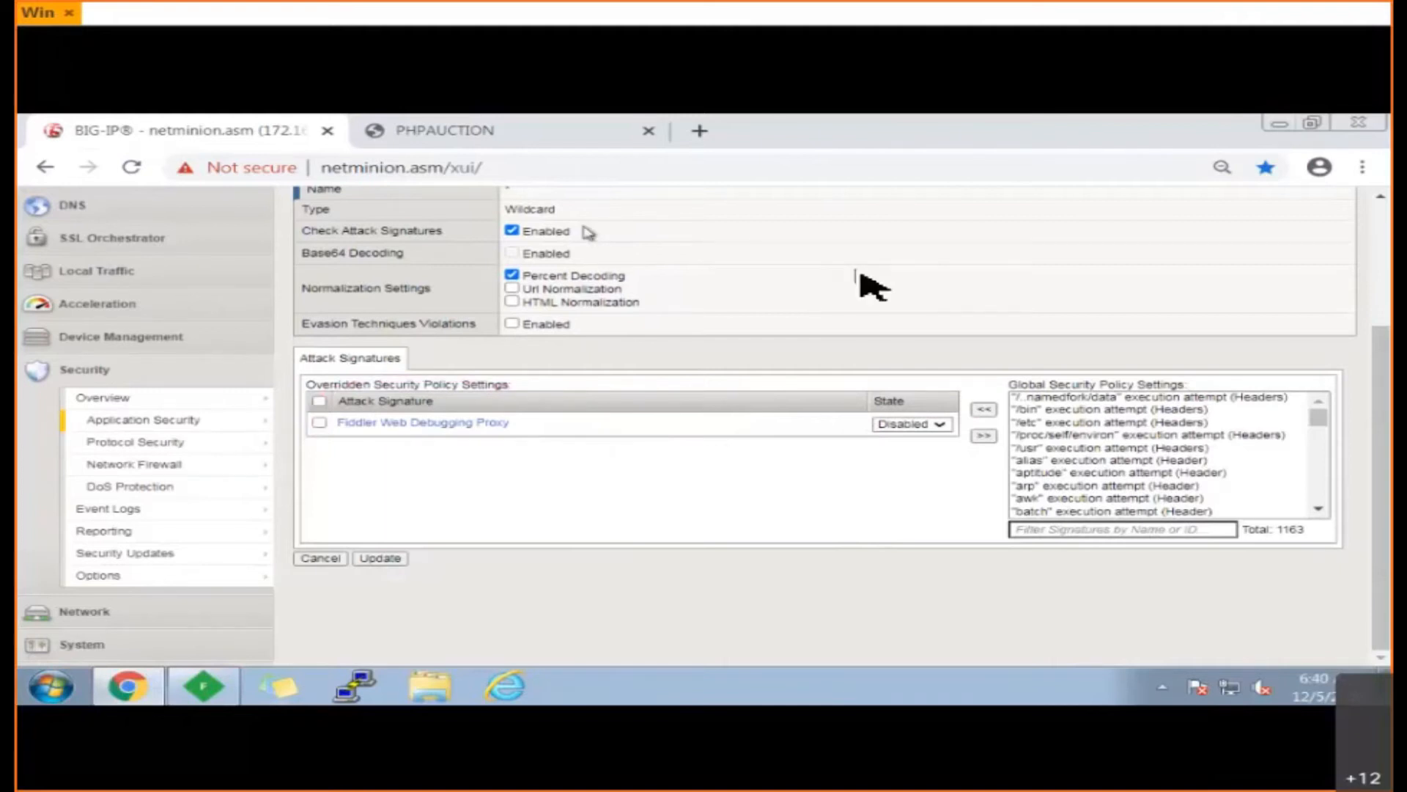
scroll(872, 285, "up", 2)
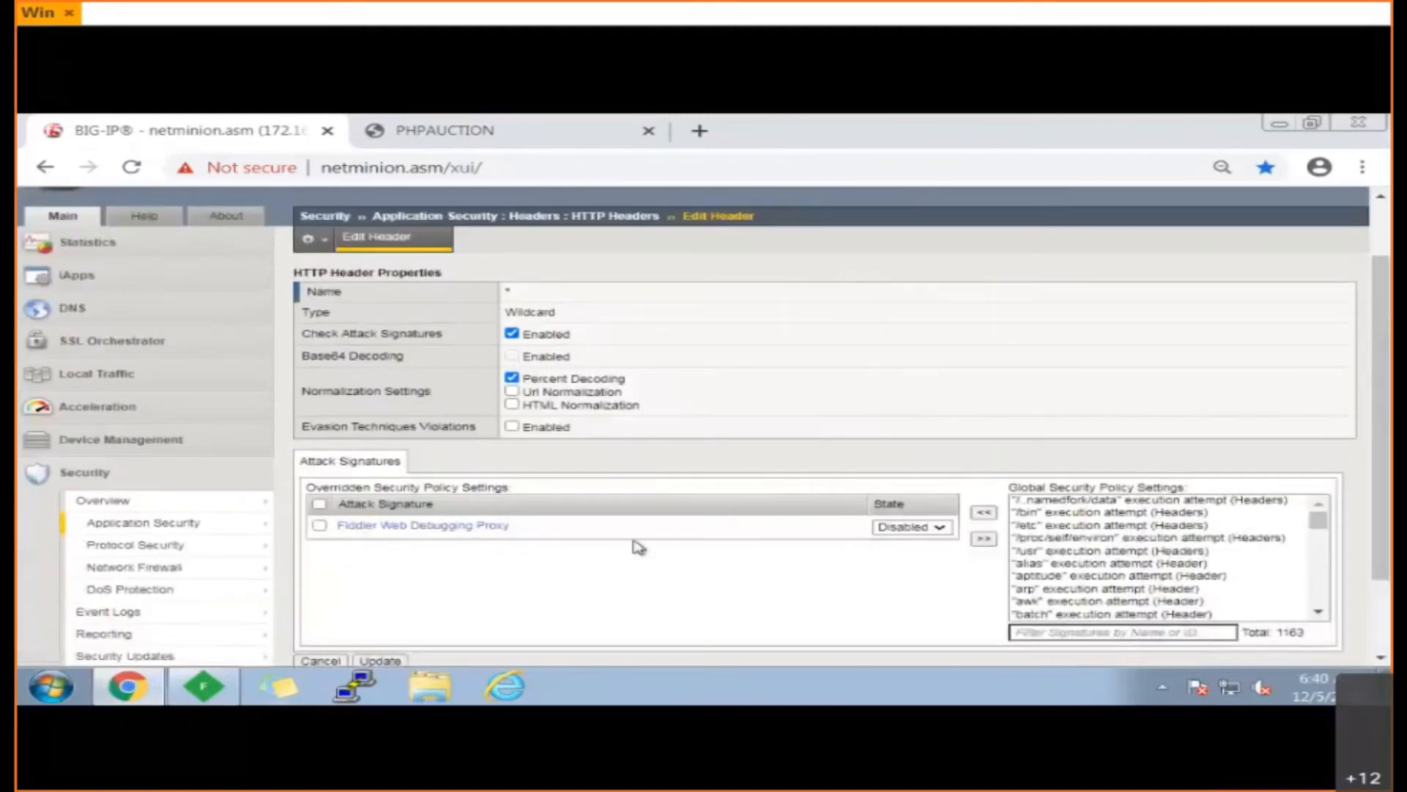
- Switch to Snipping Tool and mark Learning Suggestion, illegal method and Host name on the lab slide with red outlines, arrows and check marks
mouse_move(210, 689)
key("alt+Tab")
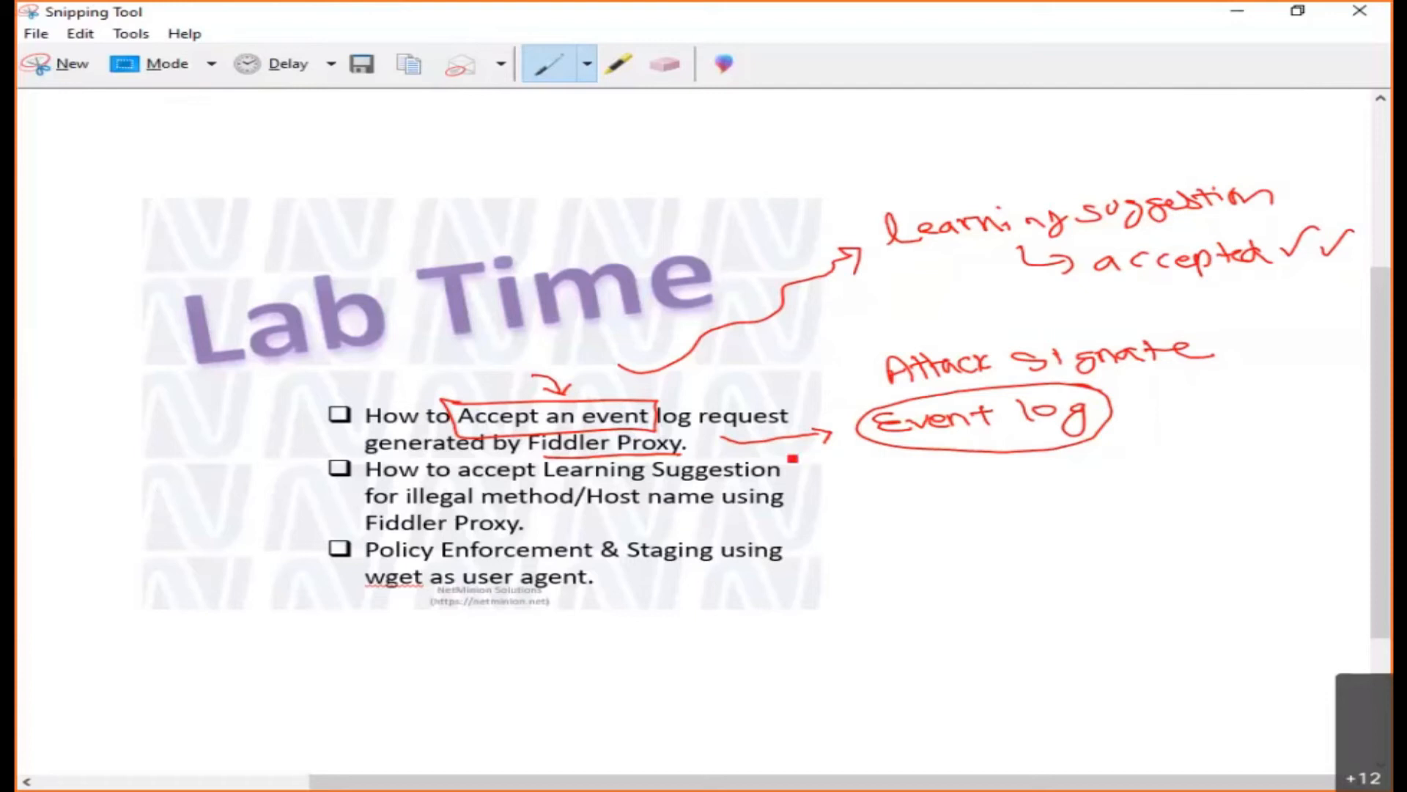
mouse_move(543, 481)
left_mouse_down()
mouse_move(784, 484)
mouse_move(786, 463)
mouse_move(541, 468)
mouse_move(542, 497)
mouse_move(788, 485)
left_mouse_up()
scroll(745, 478, "down", 1)
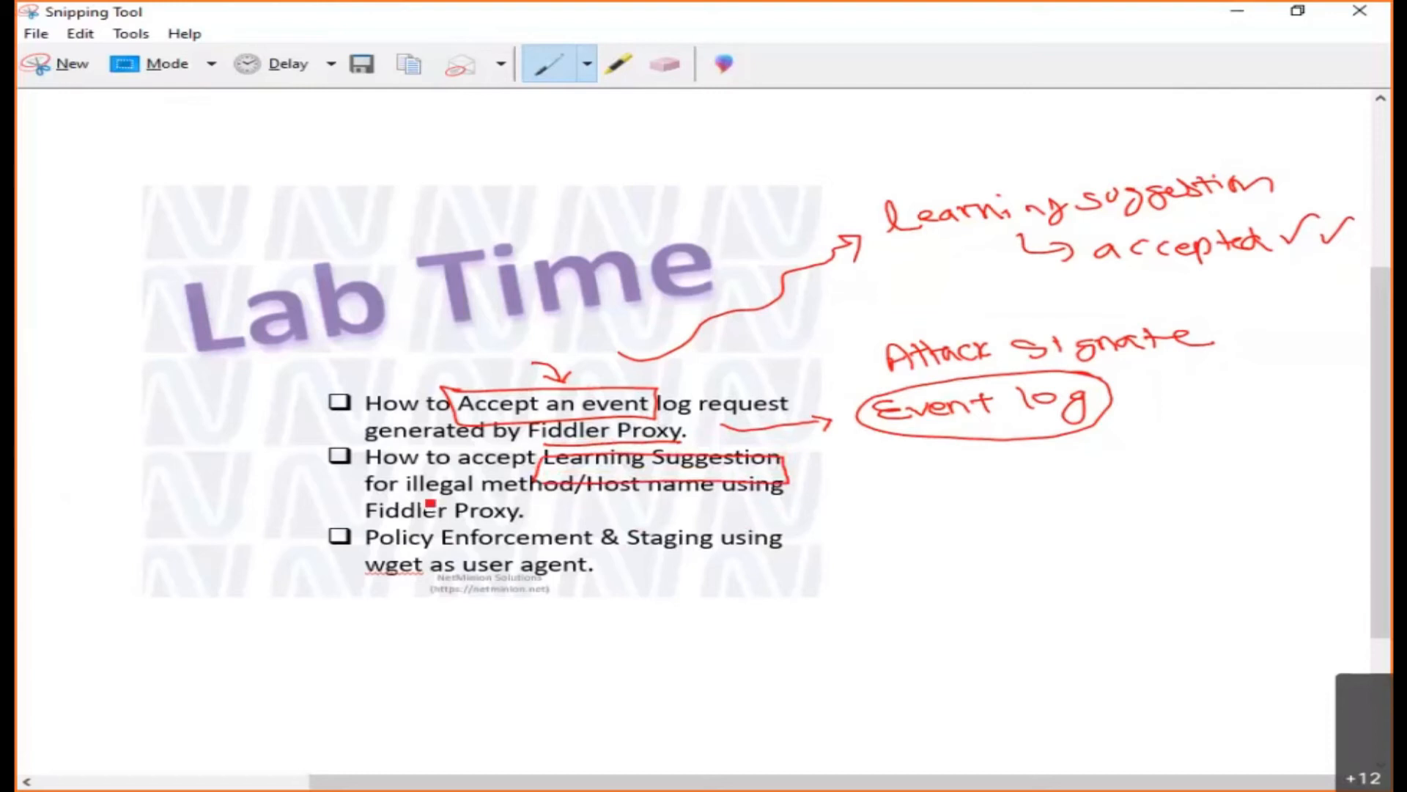
left_click_drag(407, 497, 467, 498)
left_click_drag(570, 498, 242, 495)
mouse_move(253, 484)
left_mouse_down()
mouse_move(255, 504)
mouse_move(230, 464)
left_mouse_up()
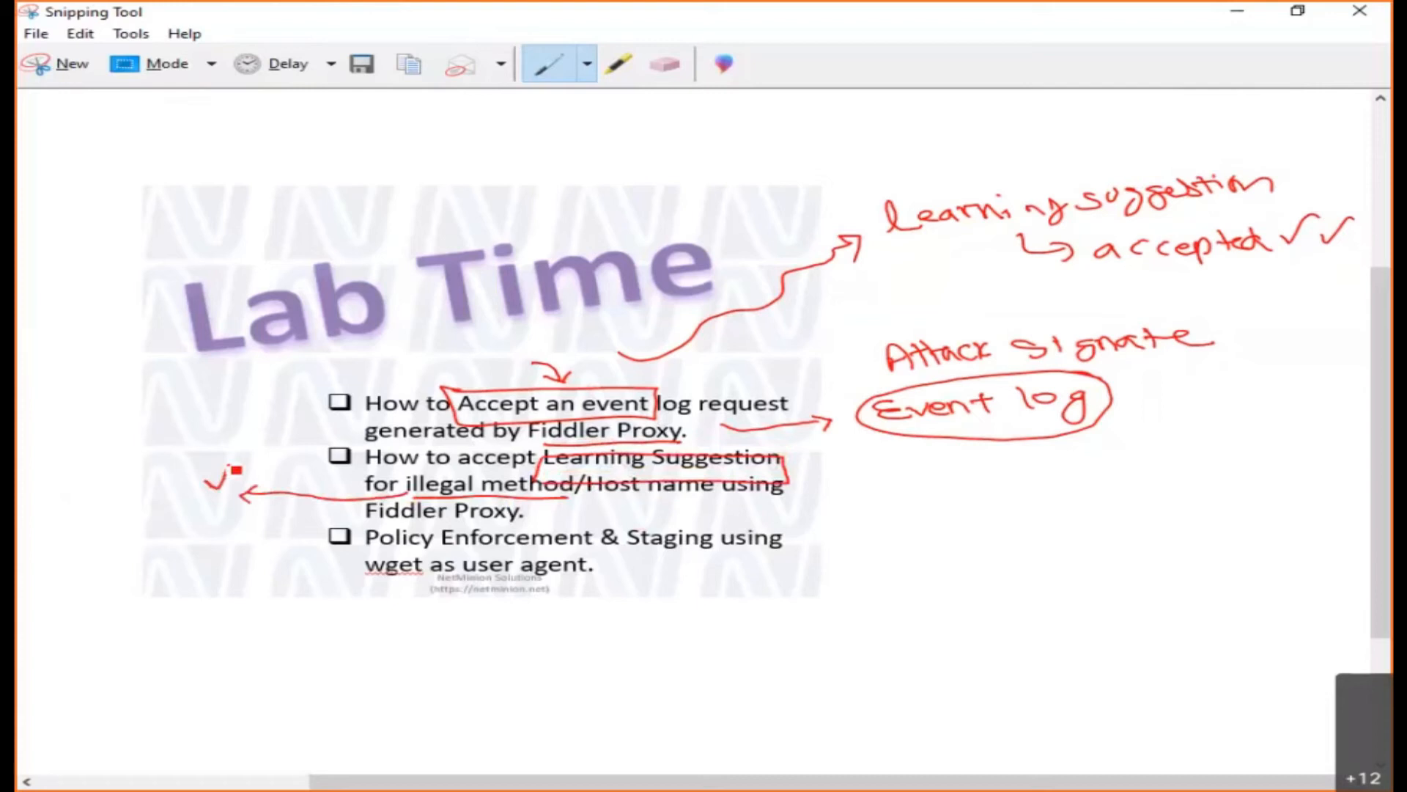
mouse_move(592, 501)
left_mouse_down()
mouse_move(883, 508)
mouse_move(990, 484)
left_mouse_up()
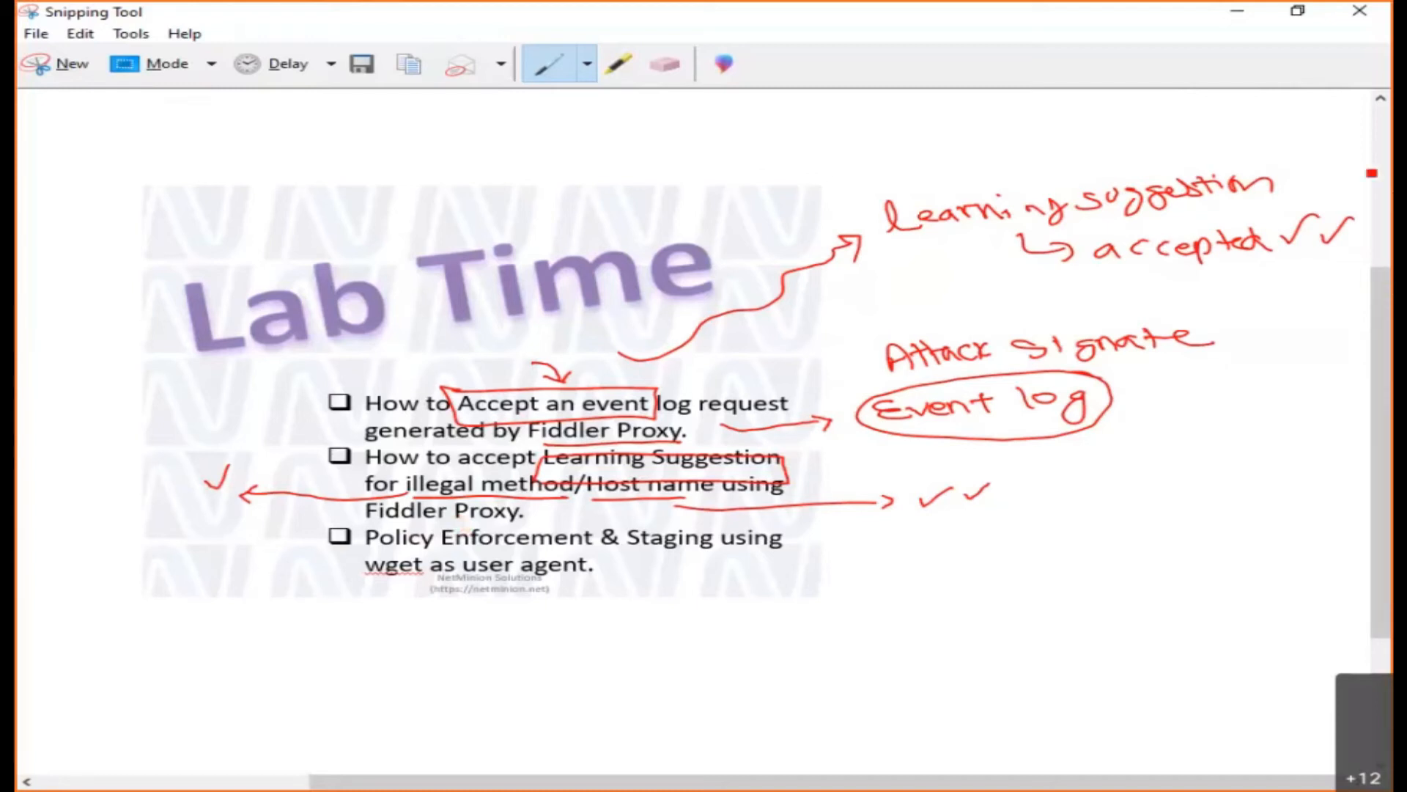
left_click(1238, 10)
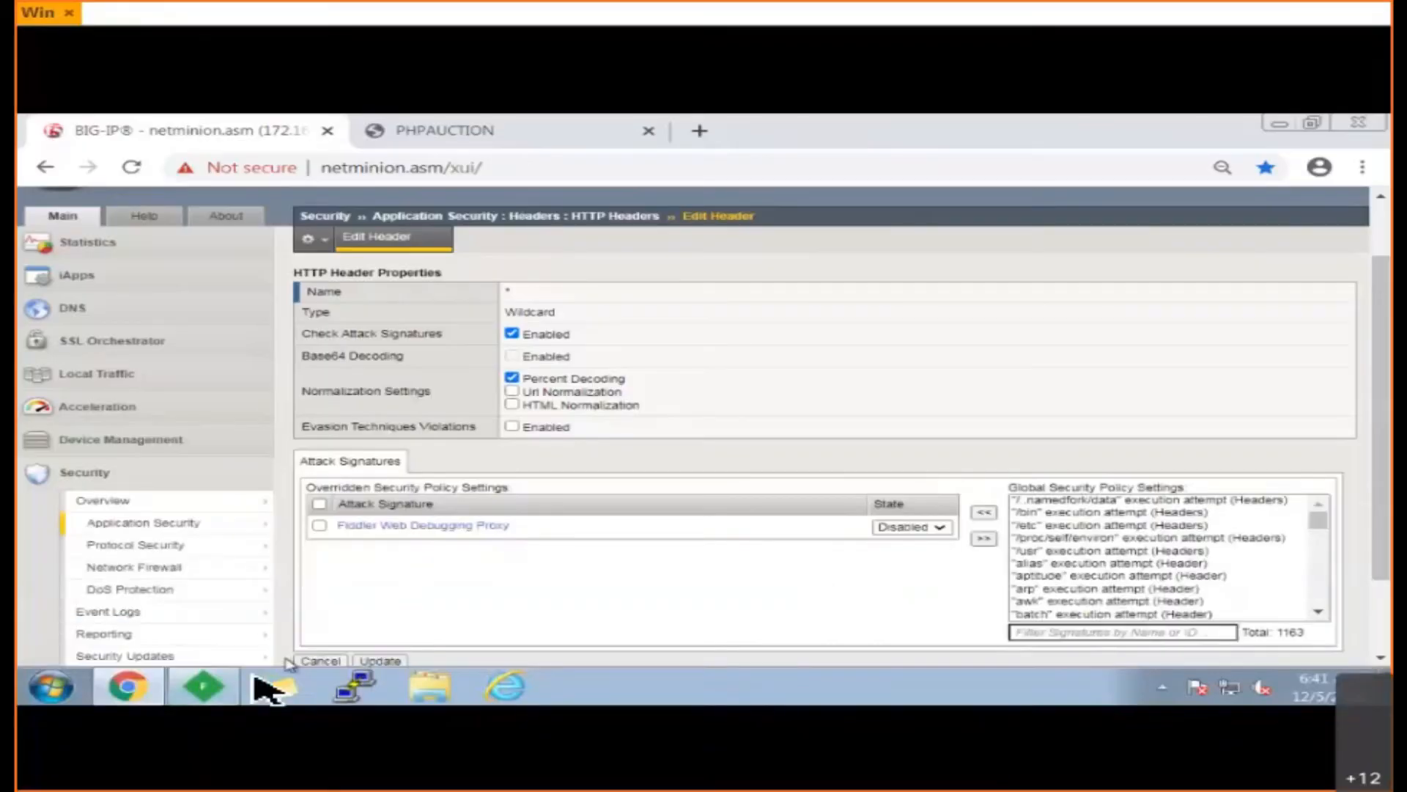
- Switch to Fiddler and check the Host value of the GET request in the Composer
left_click(218, 694)
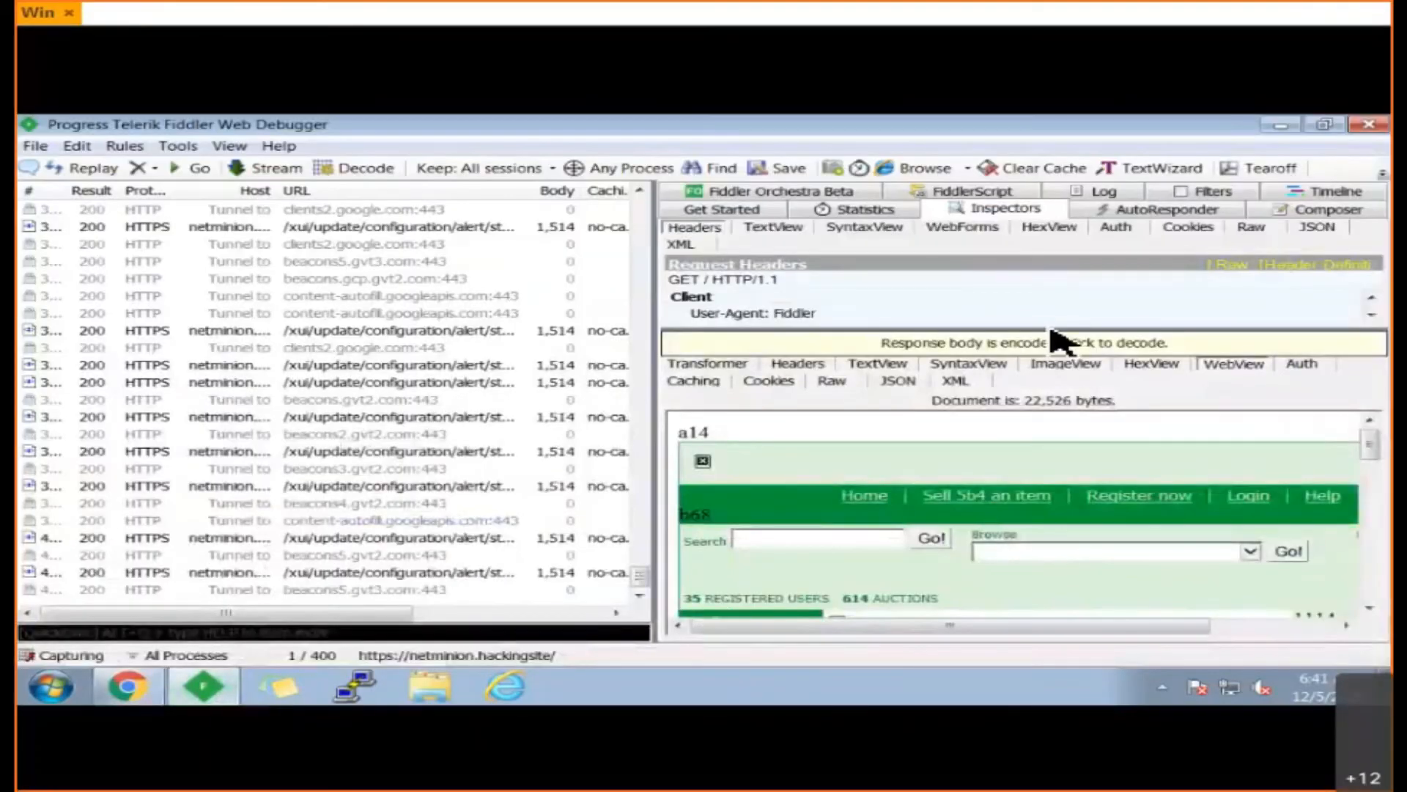
left_click(1361, 214)
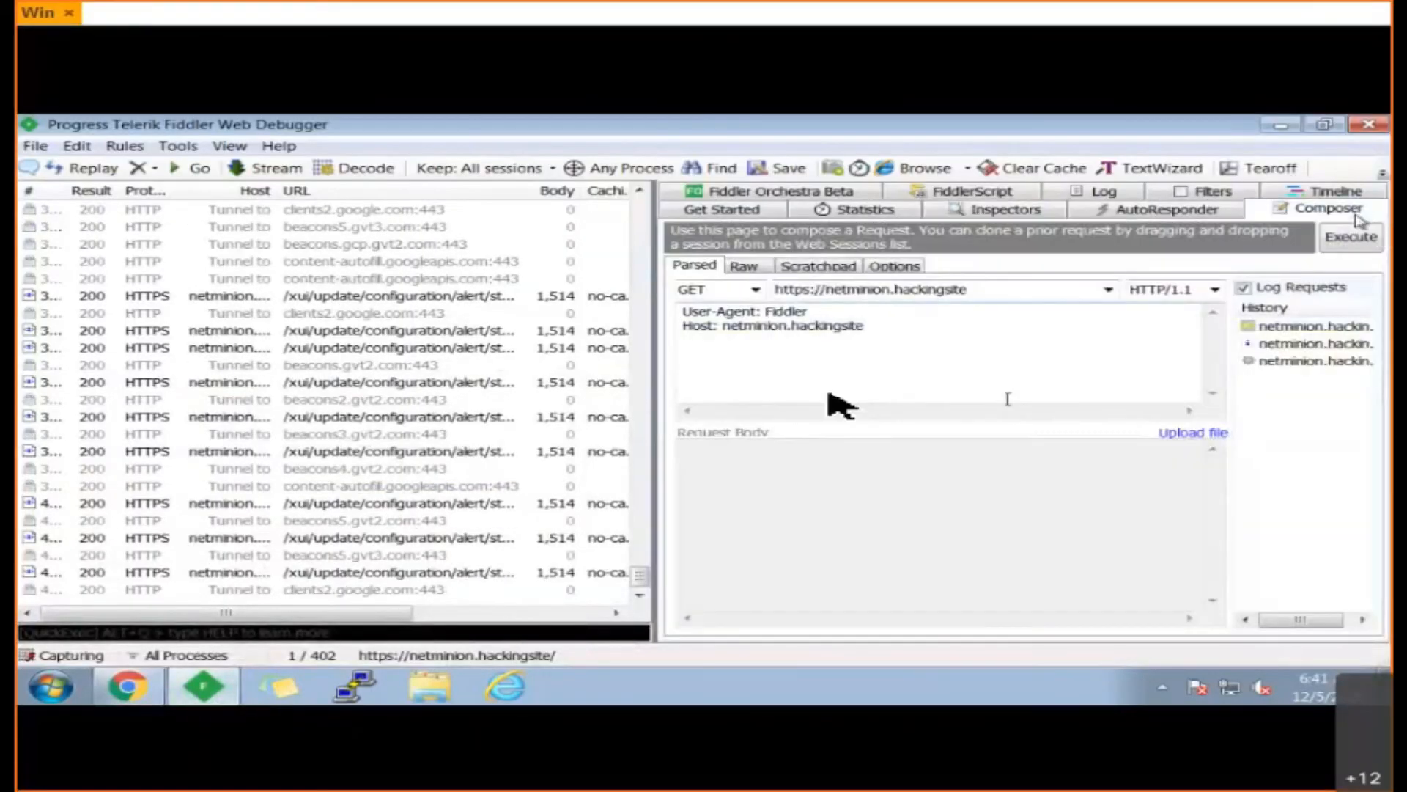
double_click(748, 328)
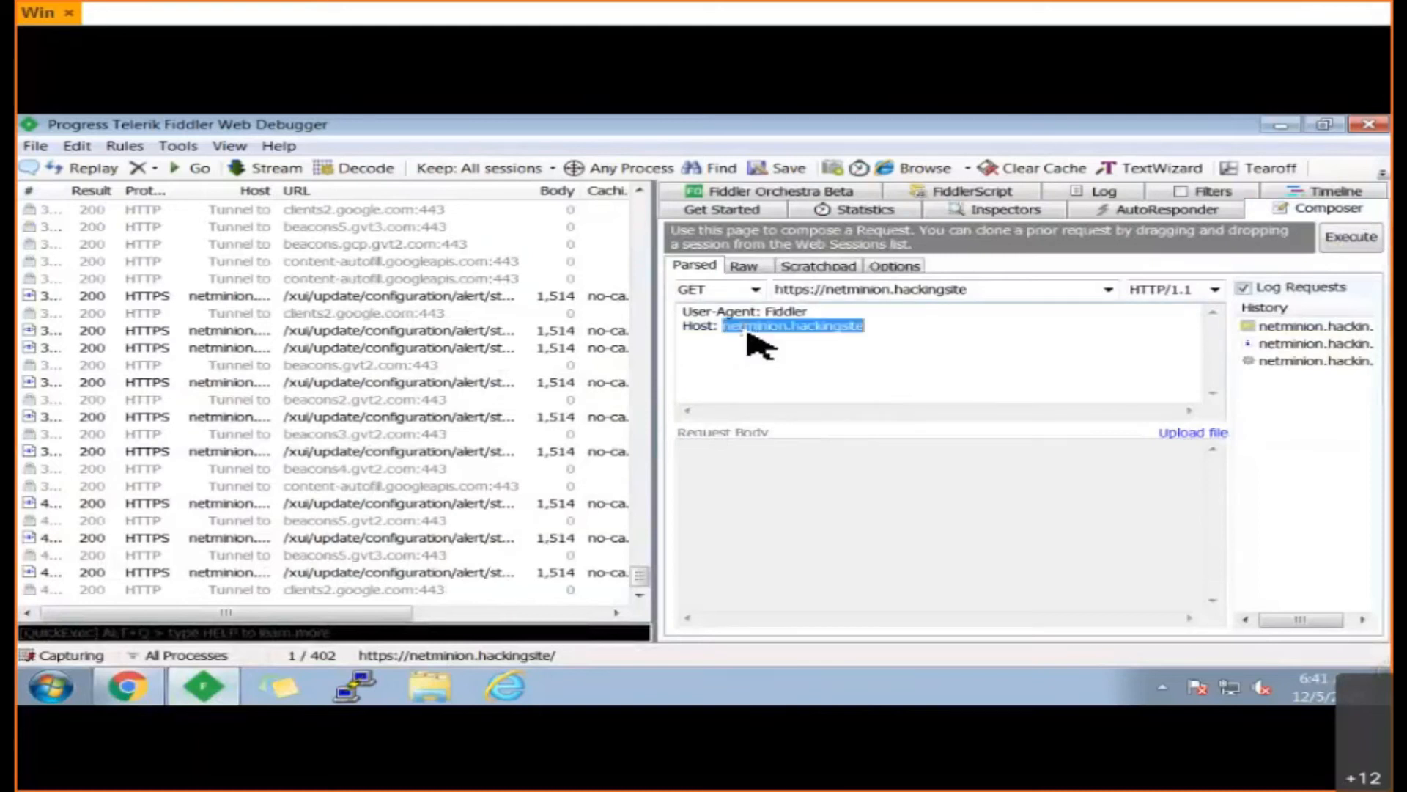
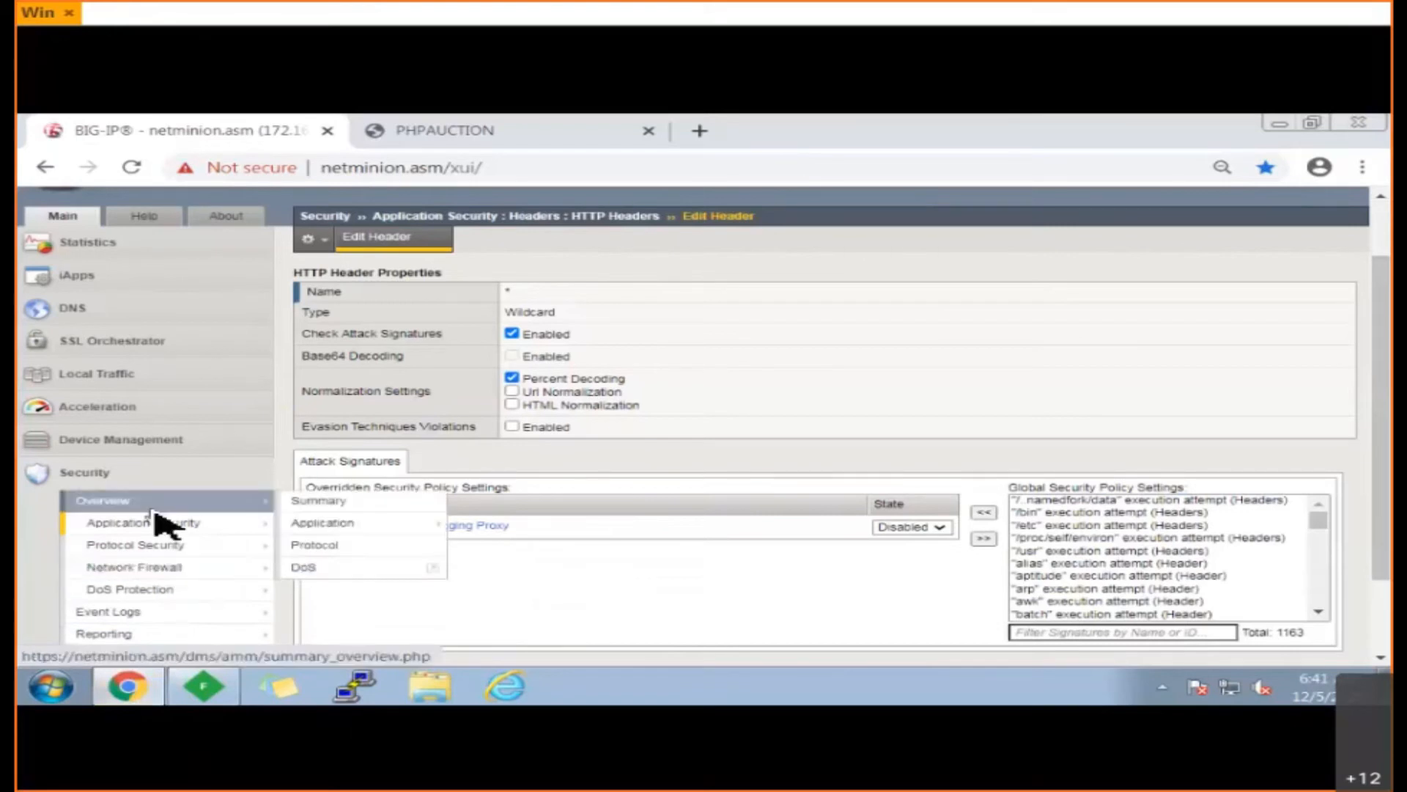
- Switch back to BIG-IP in Chrome and view the Host Names list under the application security headers
scroll(165, 535, "down", 1)
mouse_move(155, 533)
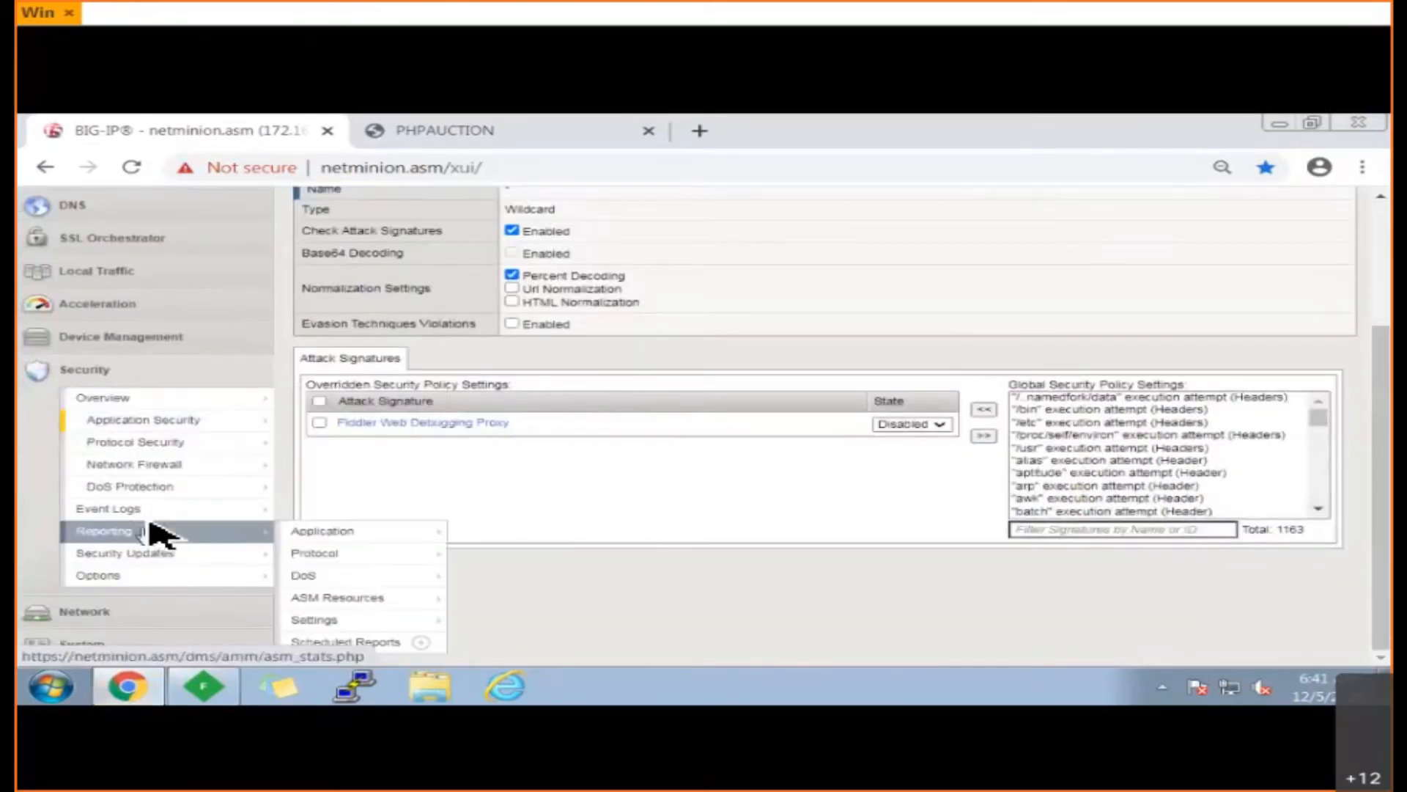
mouse_move(183, 423)
mouse_move(359, 453)
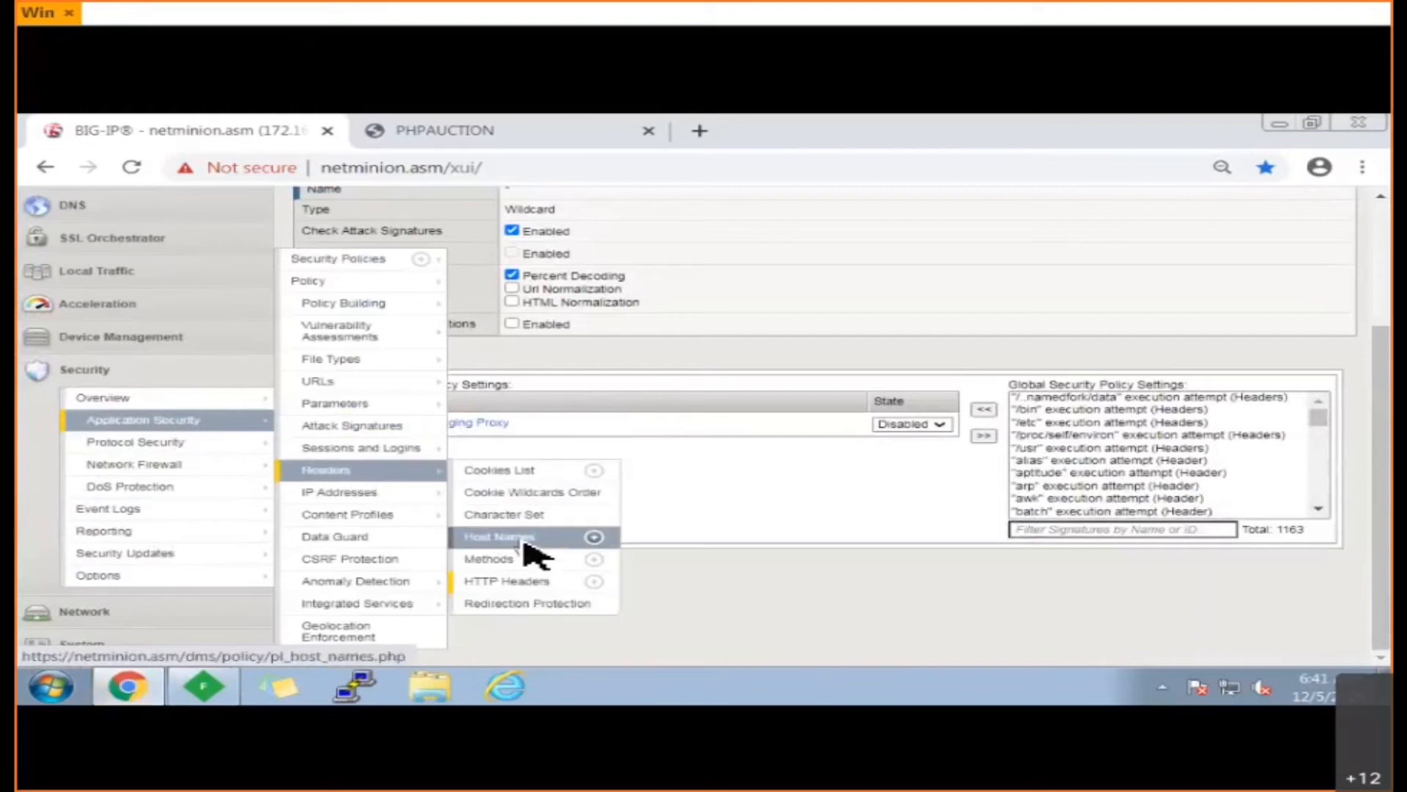
left_click(525, 543)
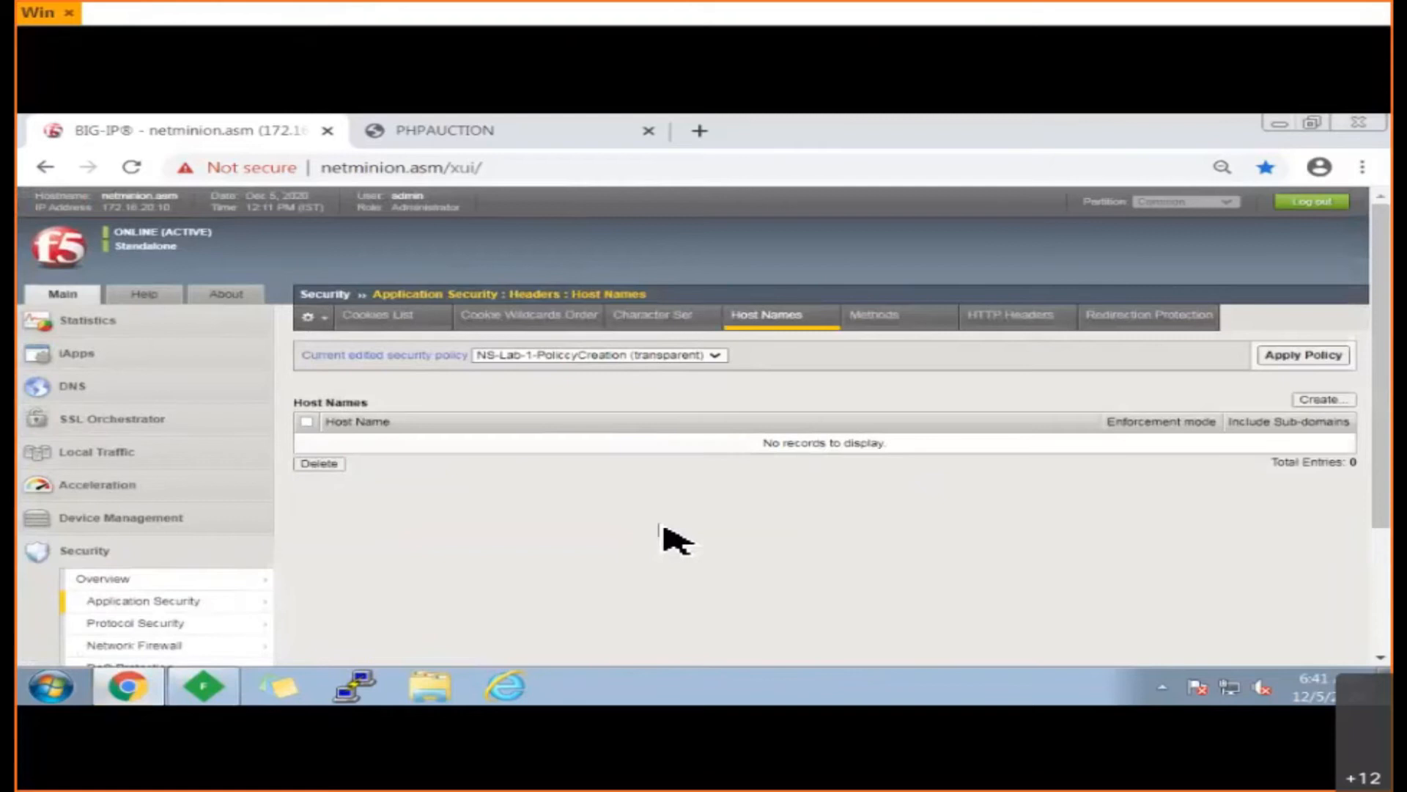
- View the policy's allowed HTTP methods list and examine its method names and act-as methods
scroll(663, 527, "down", 3)
mouse_move(253, 499)
mouse_move(303, 494)
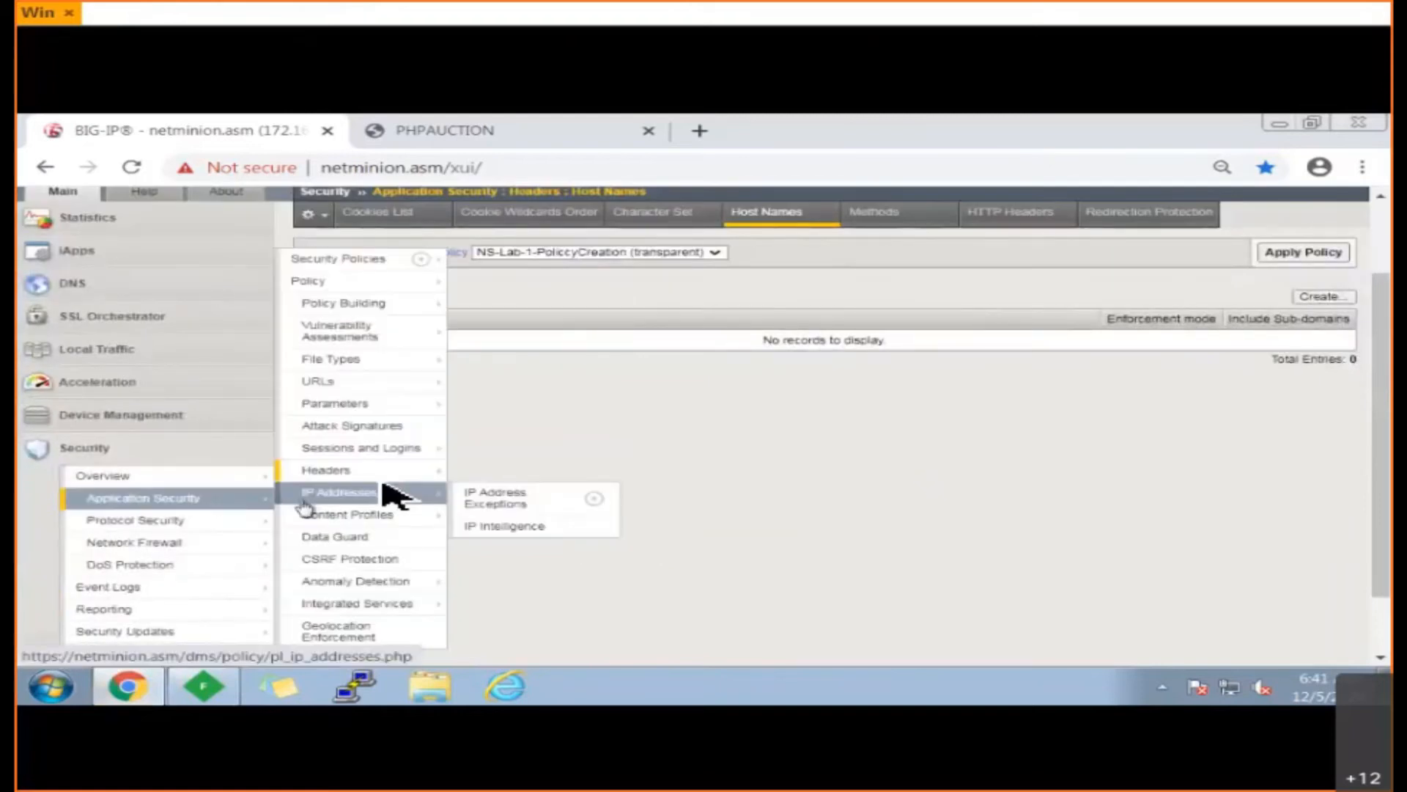
mouse_move(410, 471)
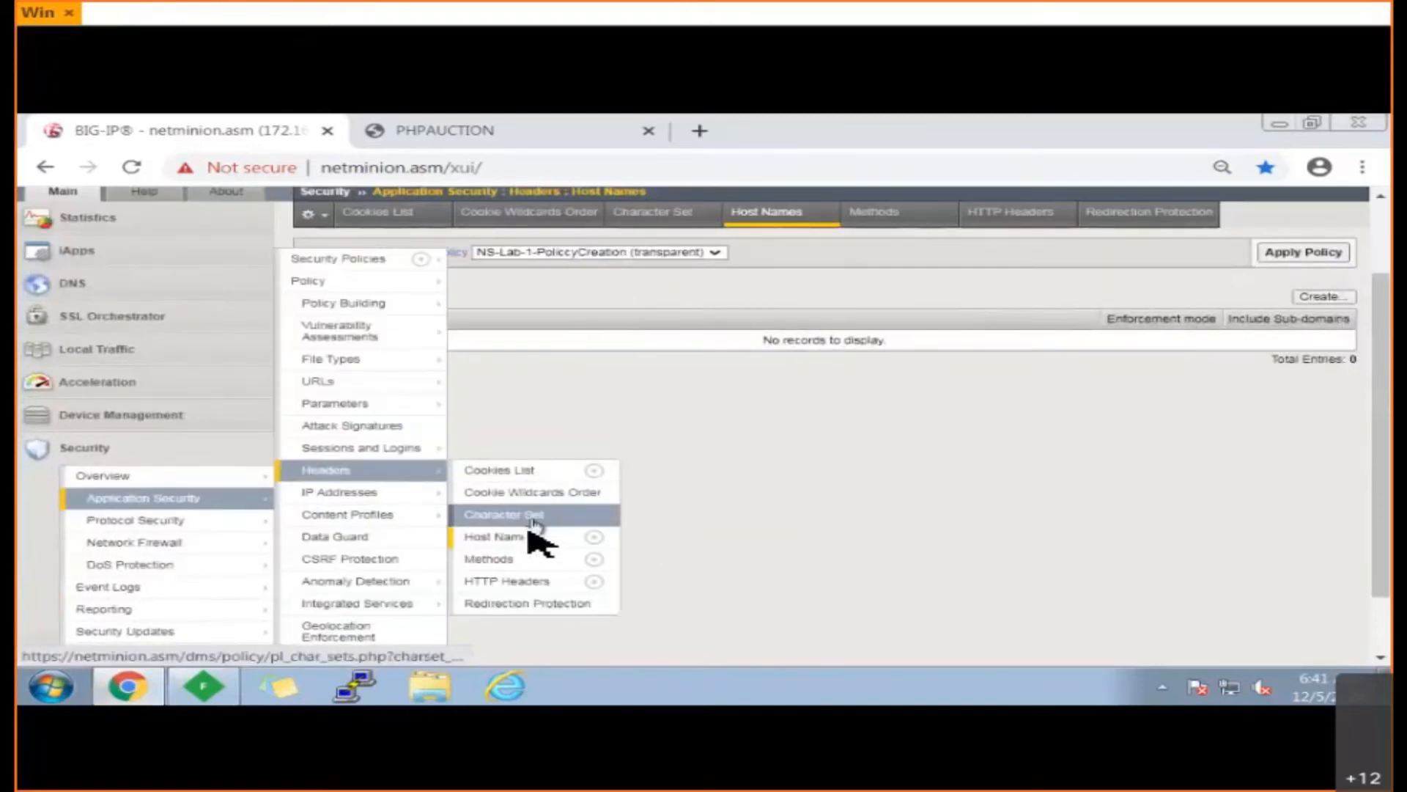
left_click(510, 561)
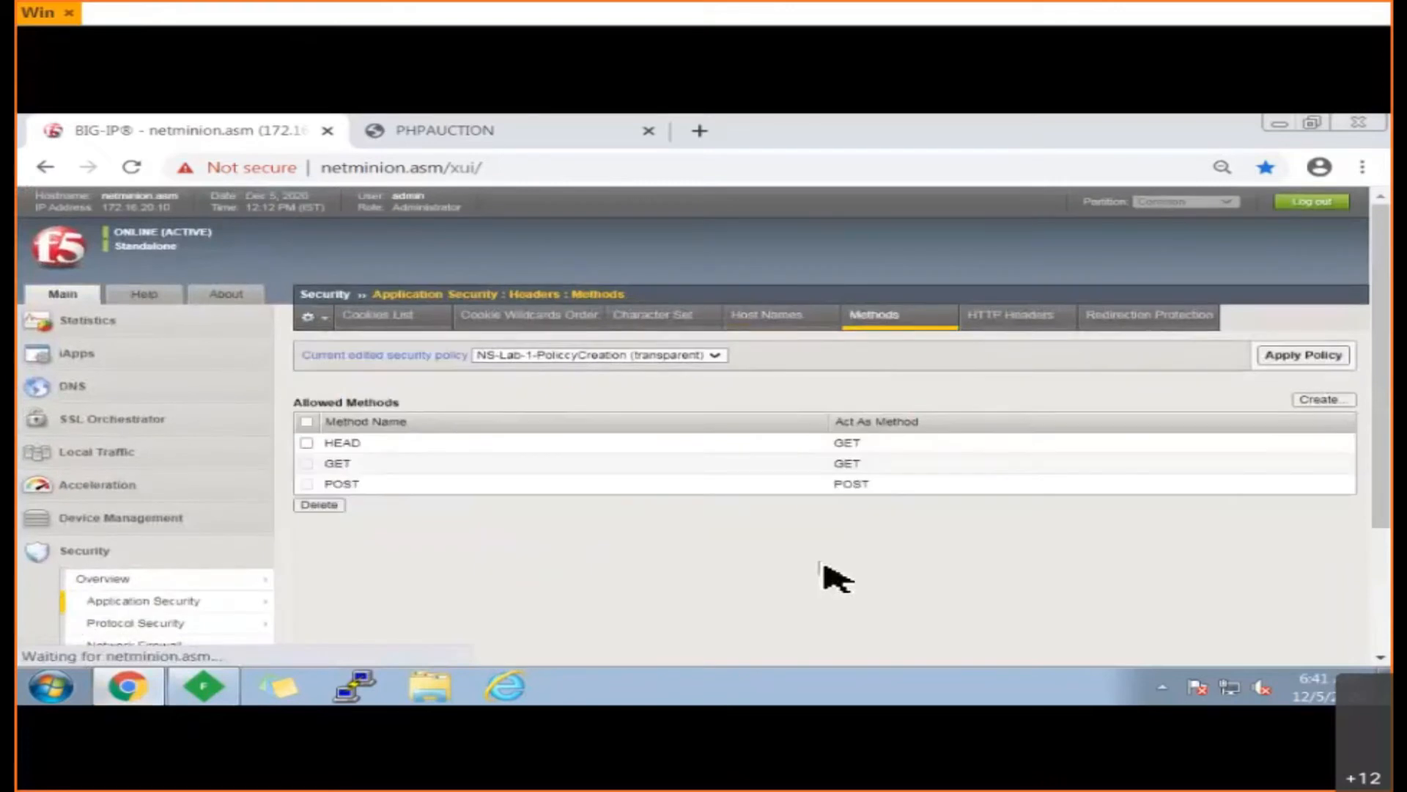
left_click_drag(826, 489, 325, 442)
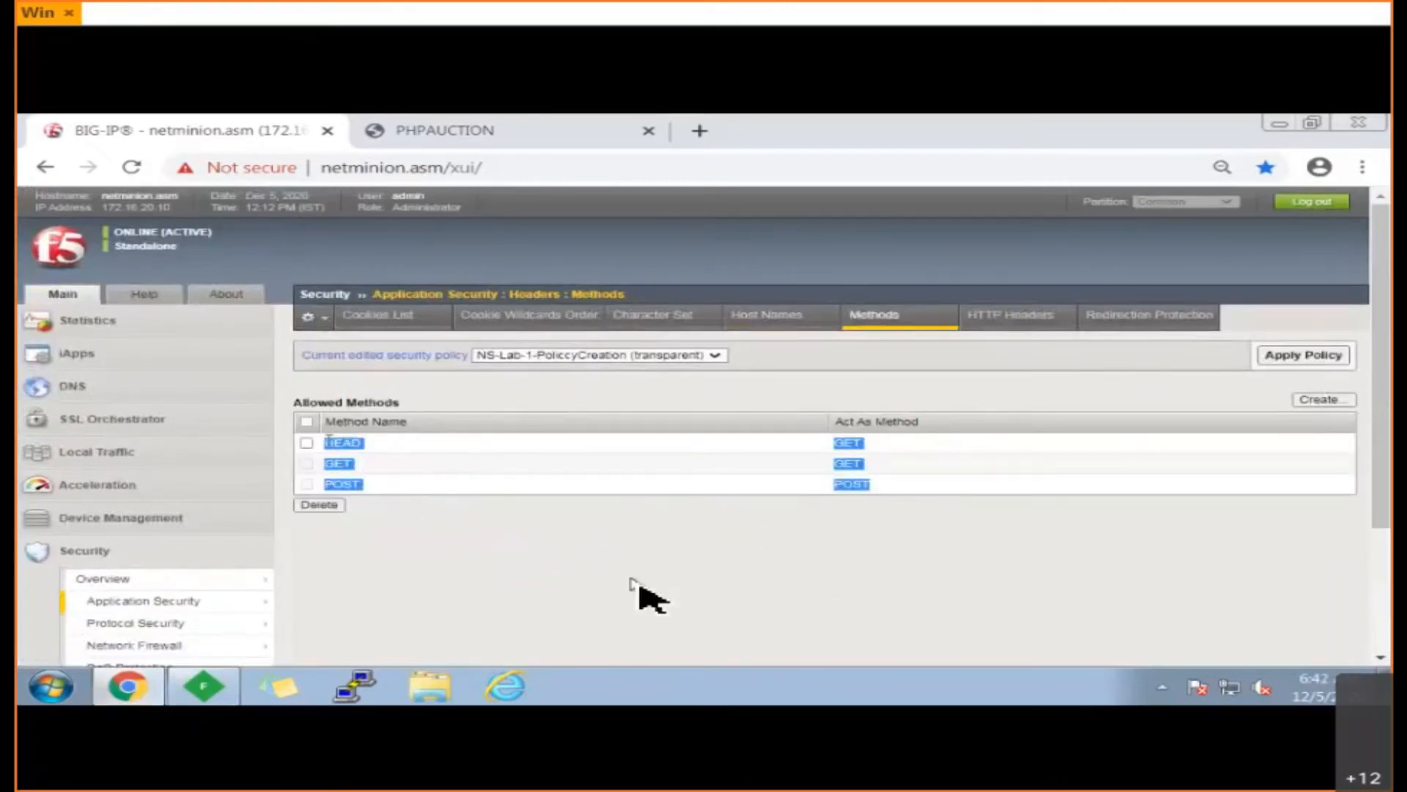
left_click(636, 584)
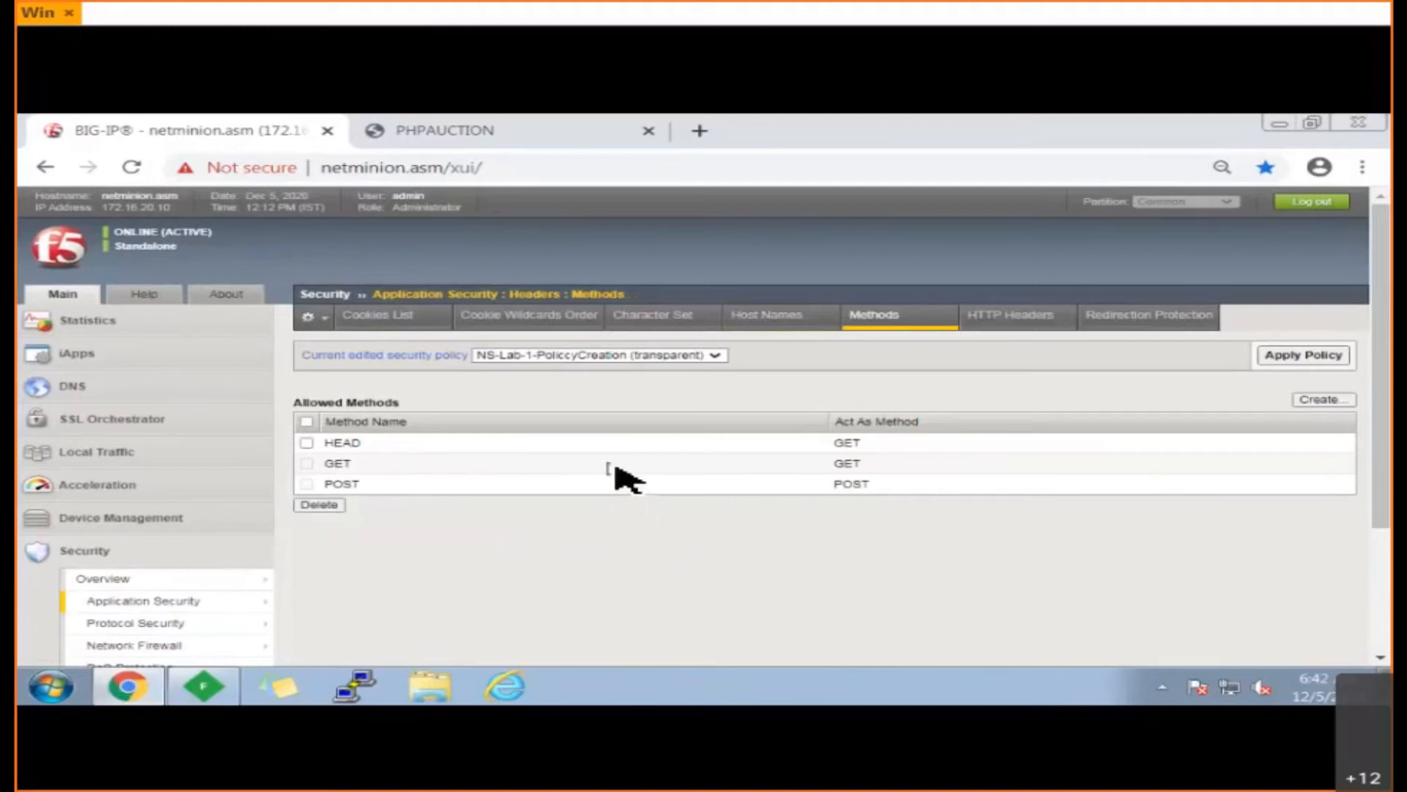
- Revisit the policy's Host Names list, and return to the allowed Methods list
mouse_move(198, 605)
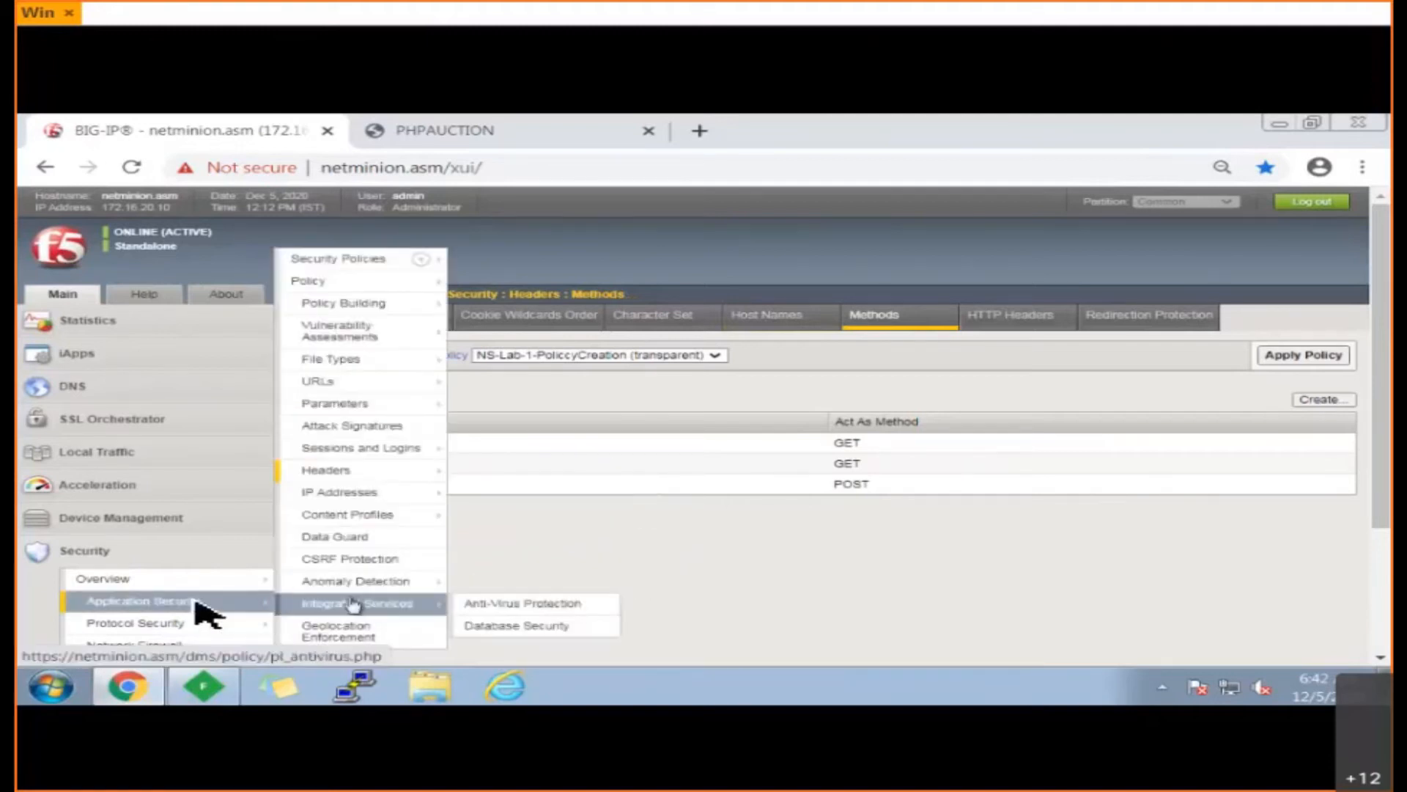
mouse_move(361, 513)
mouse_move(365, 473)
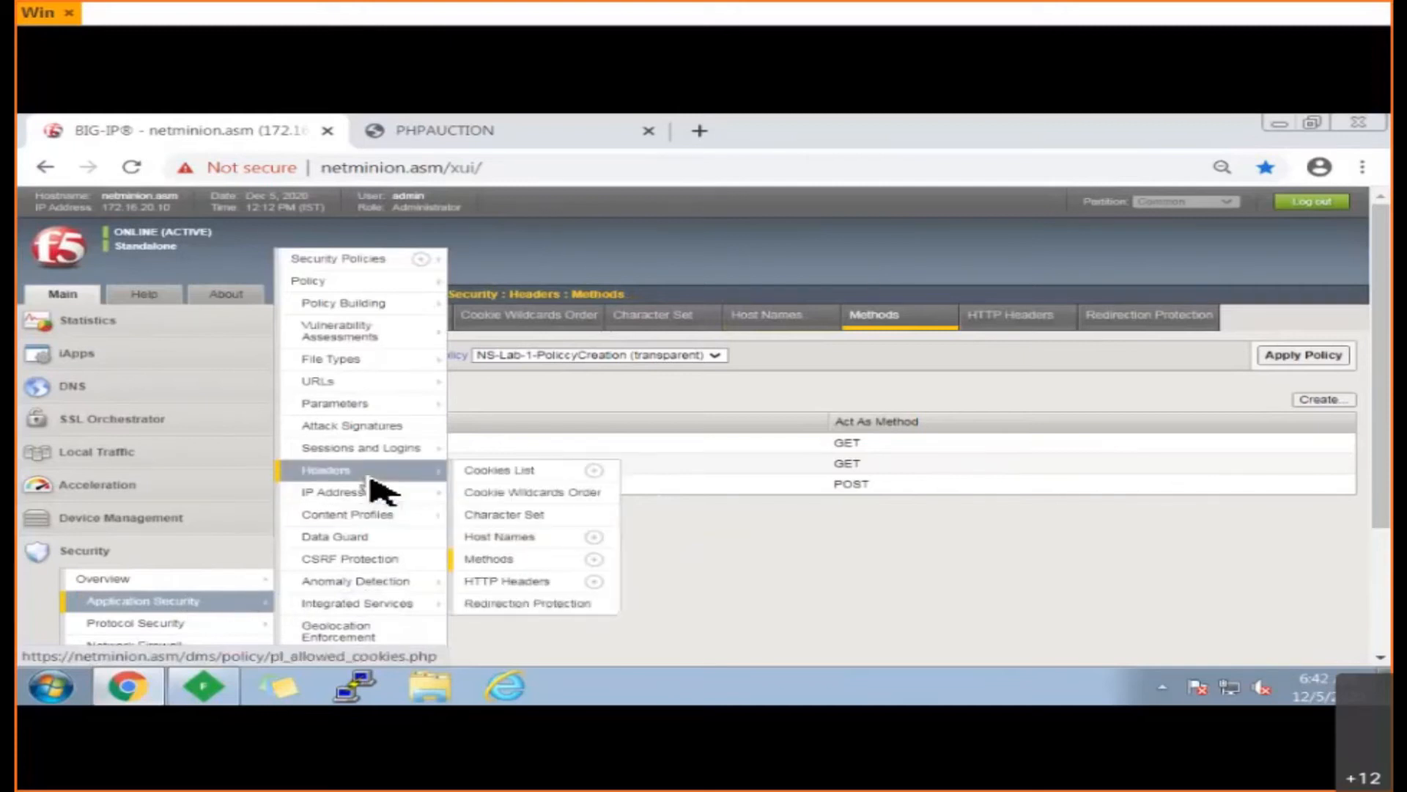
left_click(525, 538)
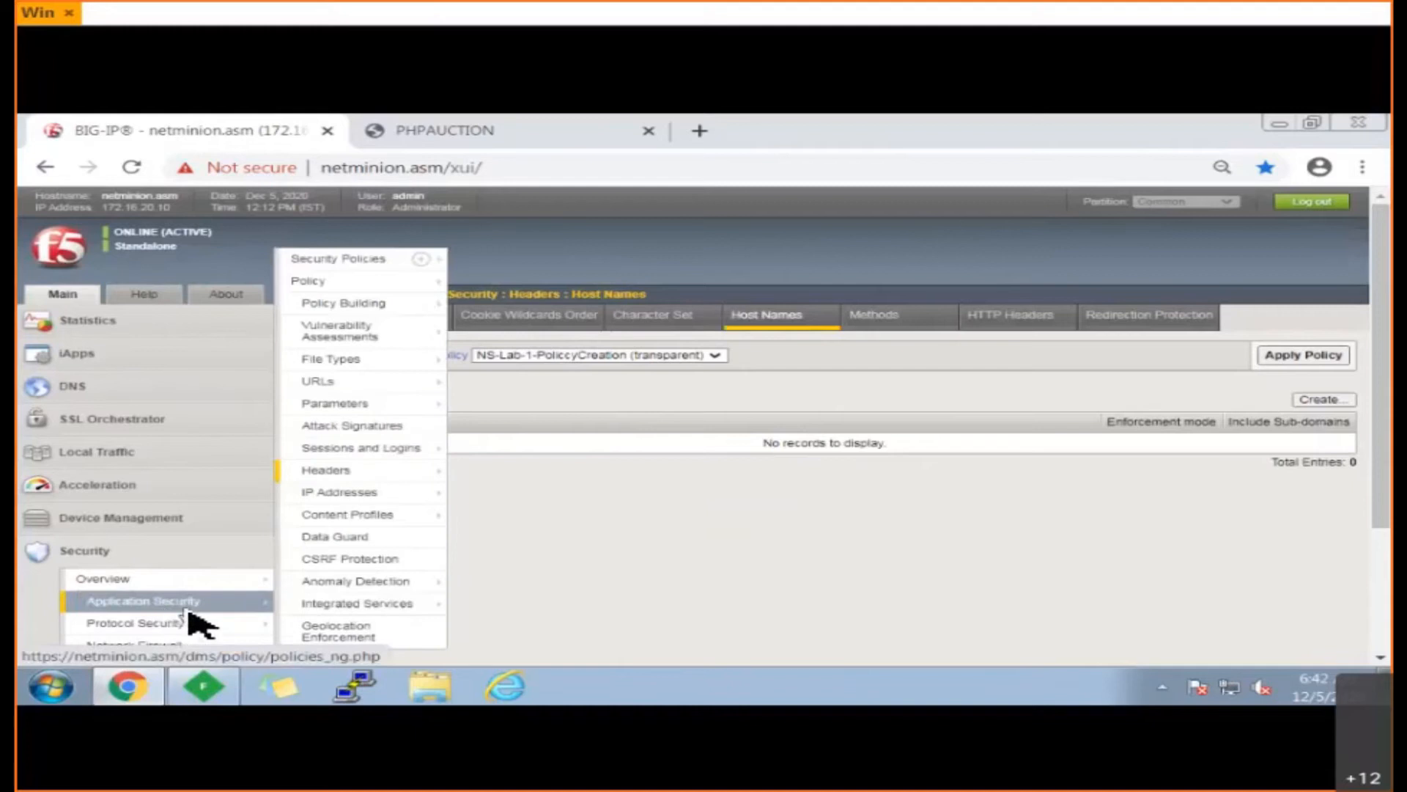
mouse_move(367, 475)
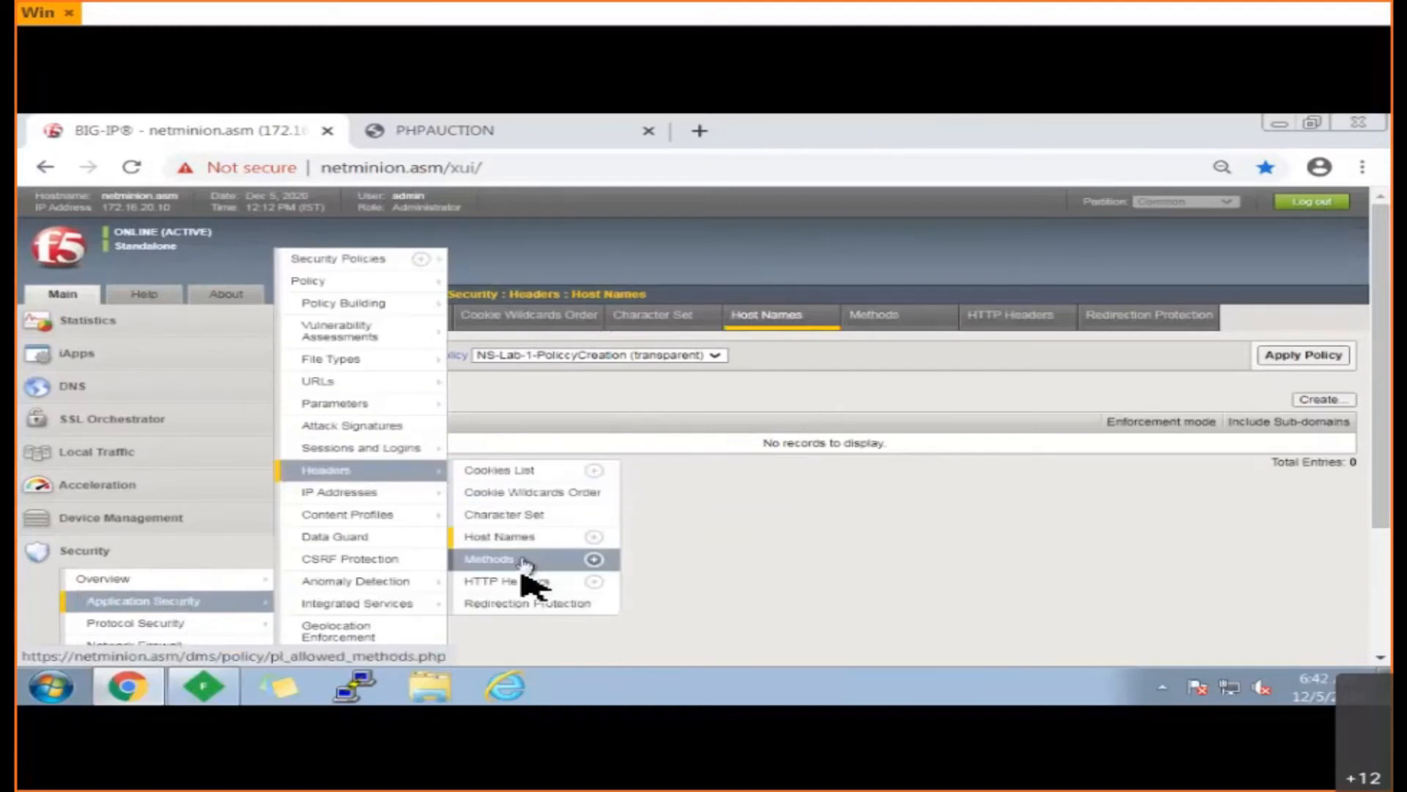
left_click_drag(520, 574, 521, 560)
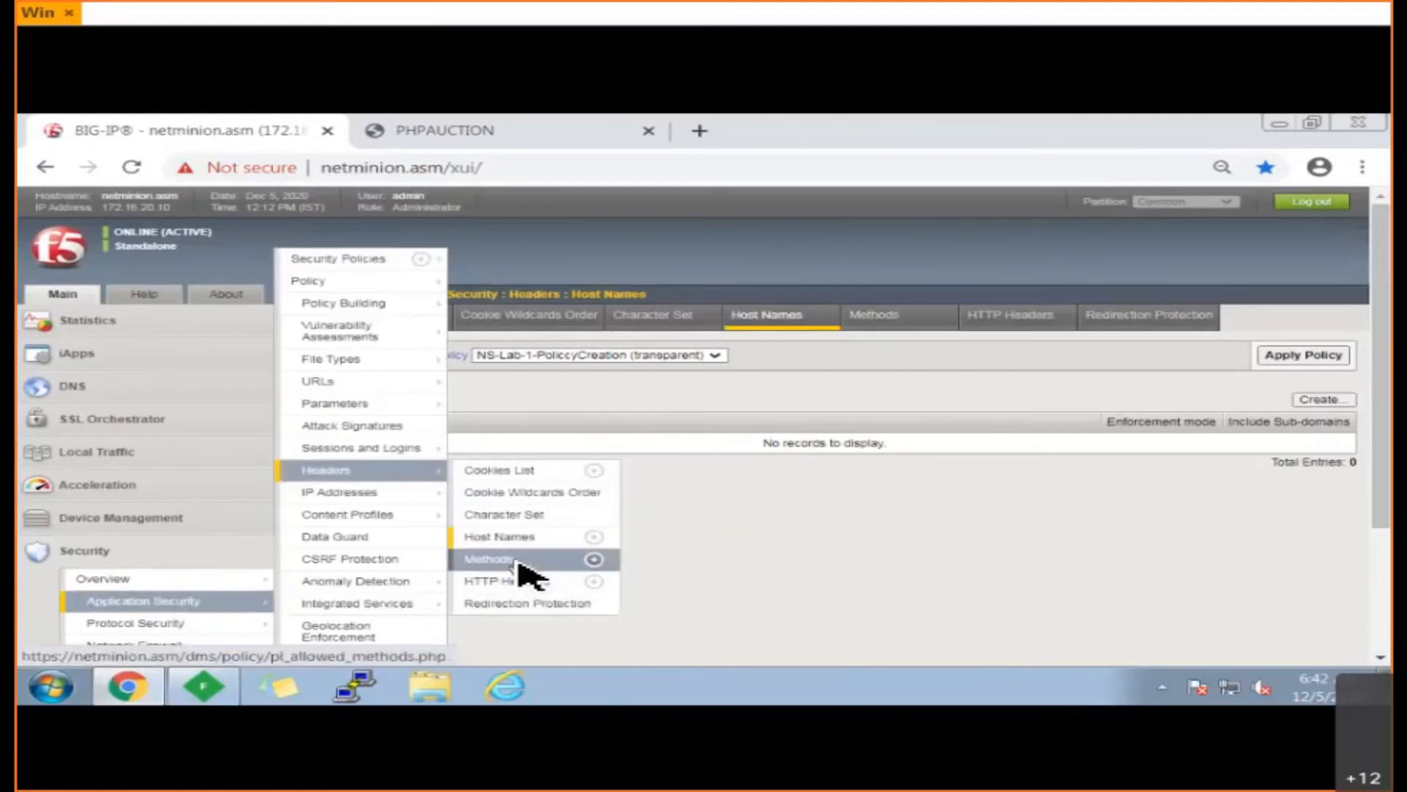
left_click(521, 559)
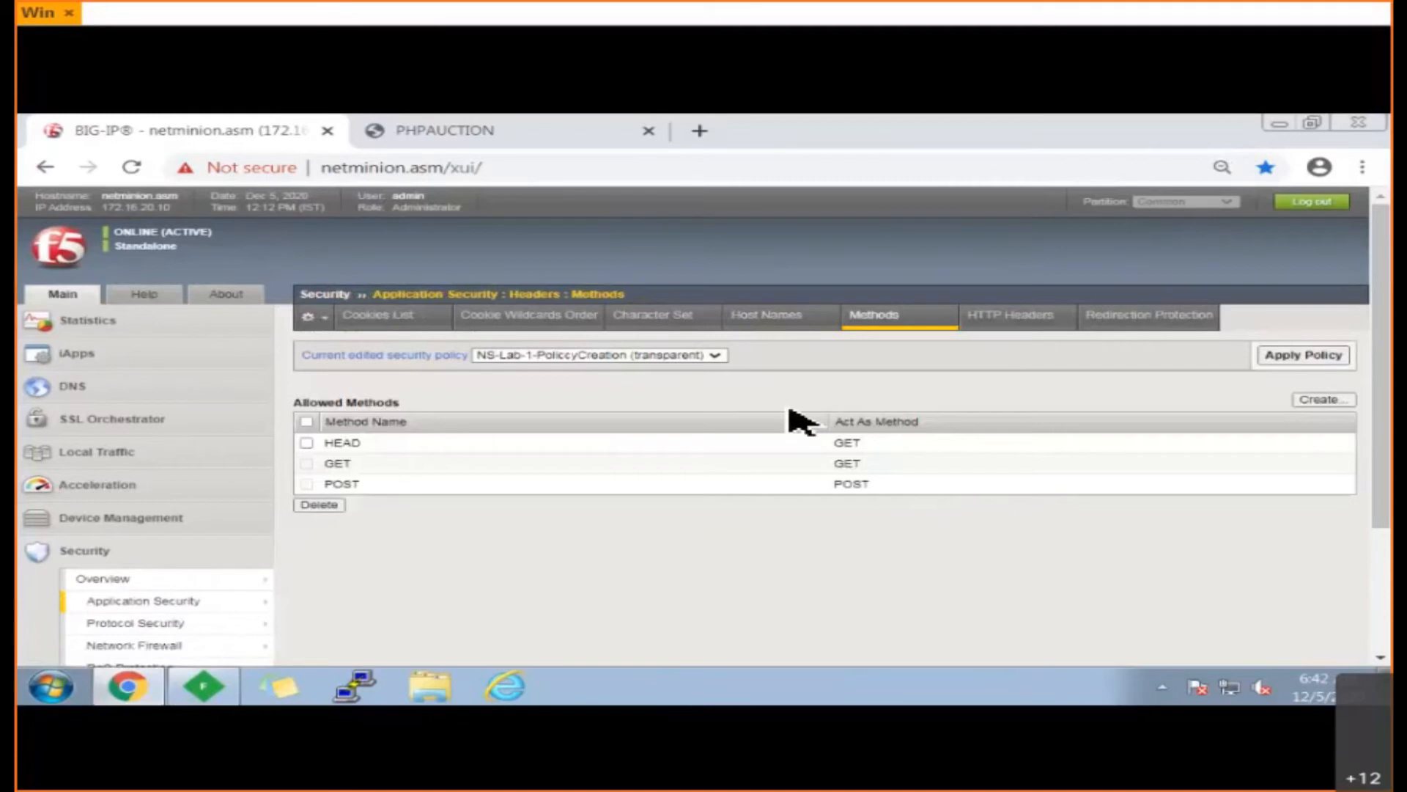
left_click(220, 690)
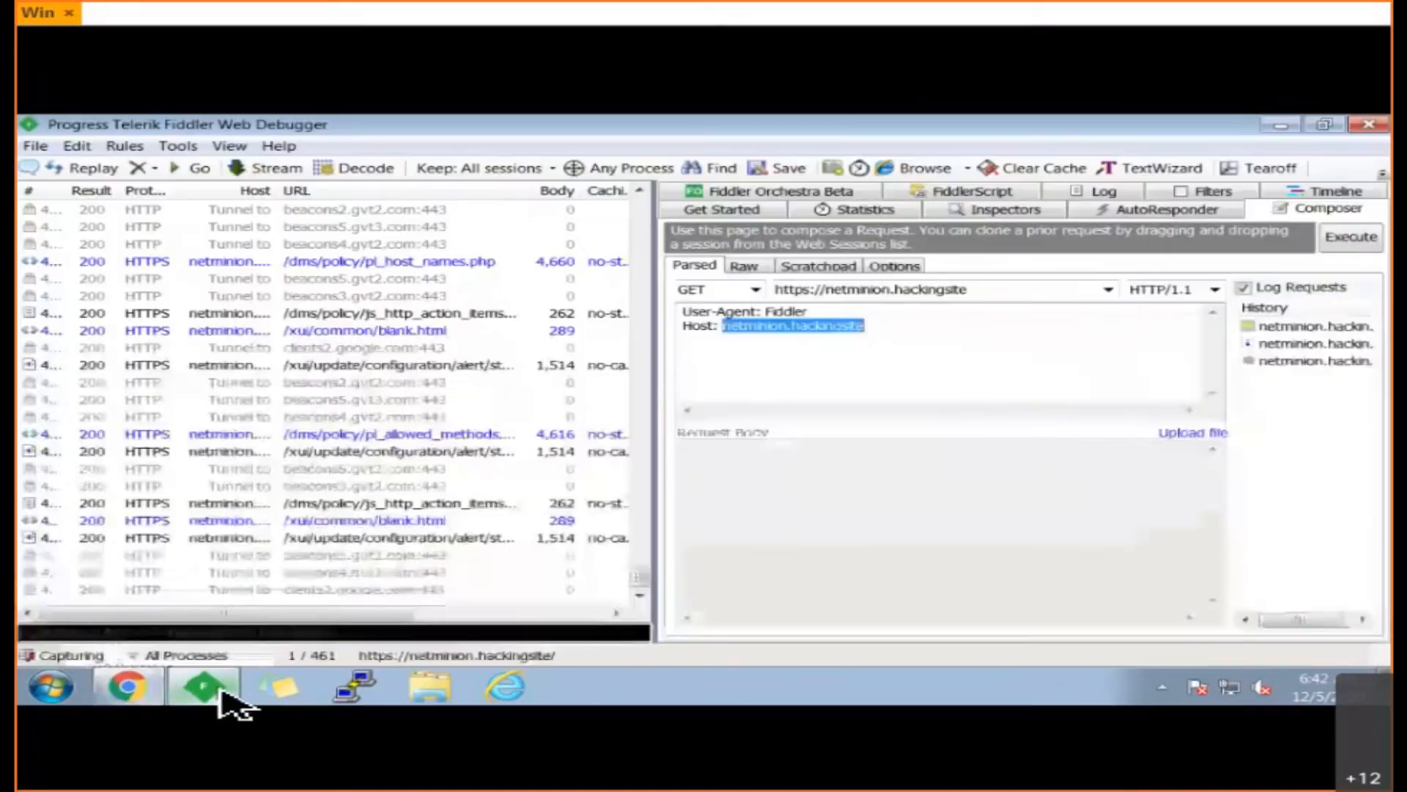
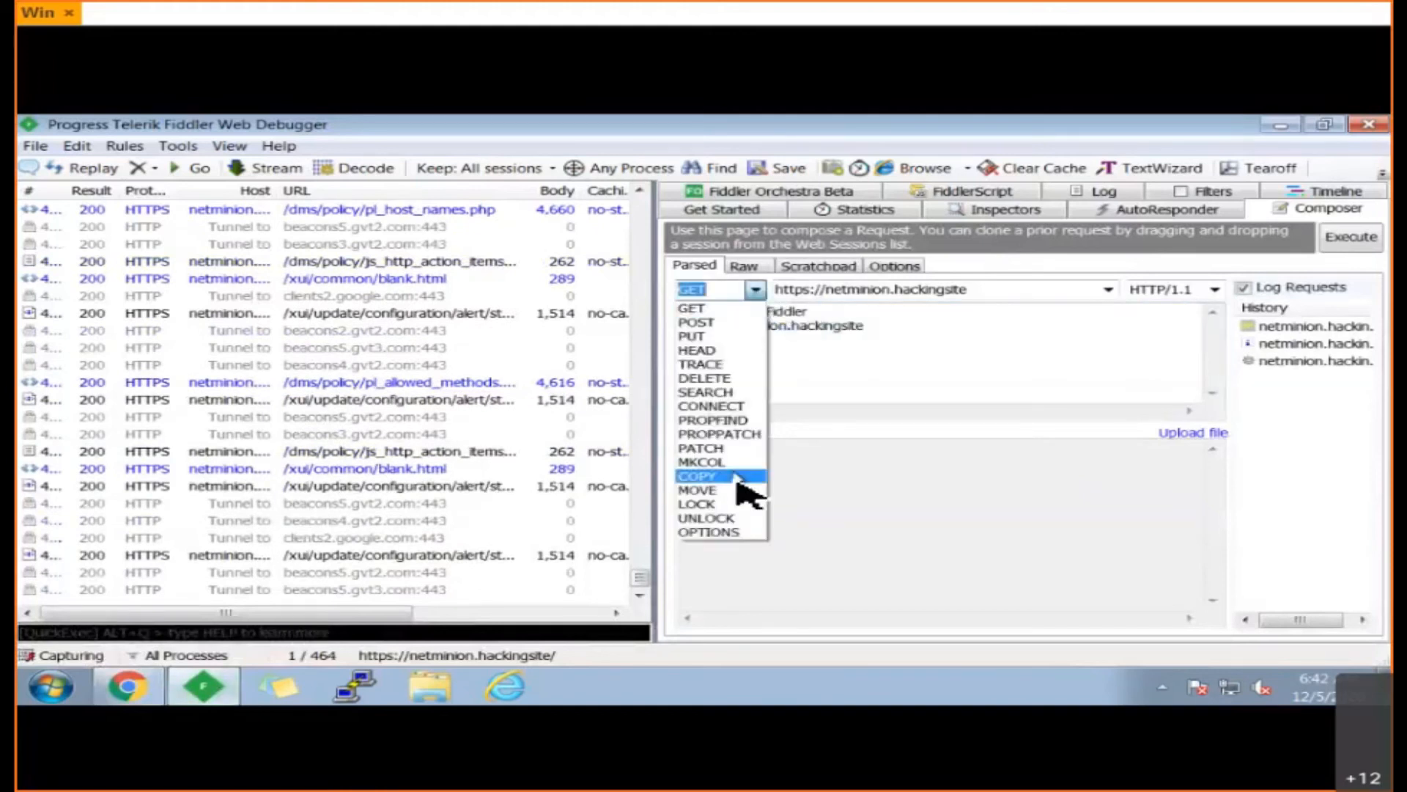
left_click(729, 532)
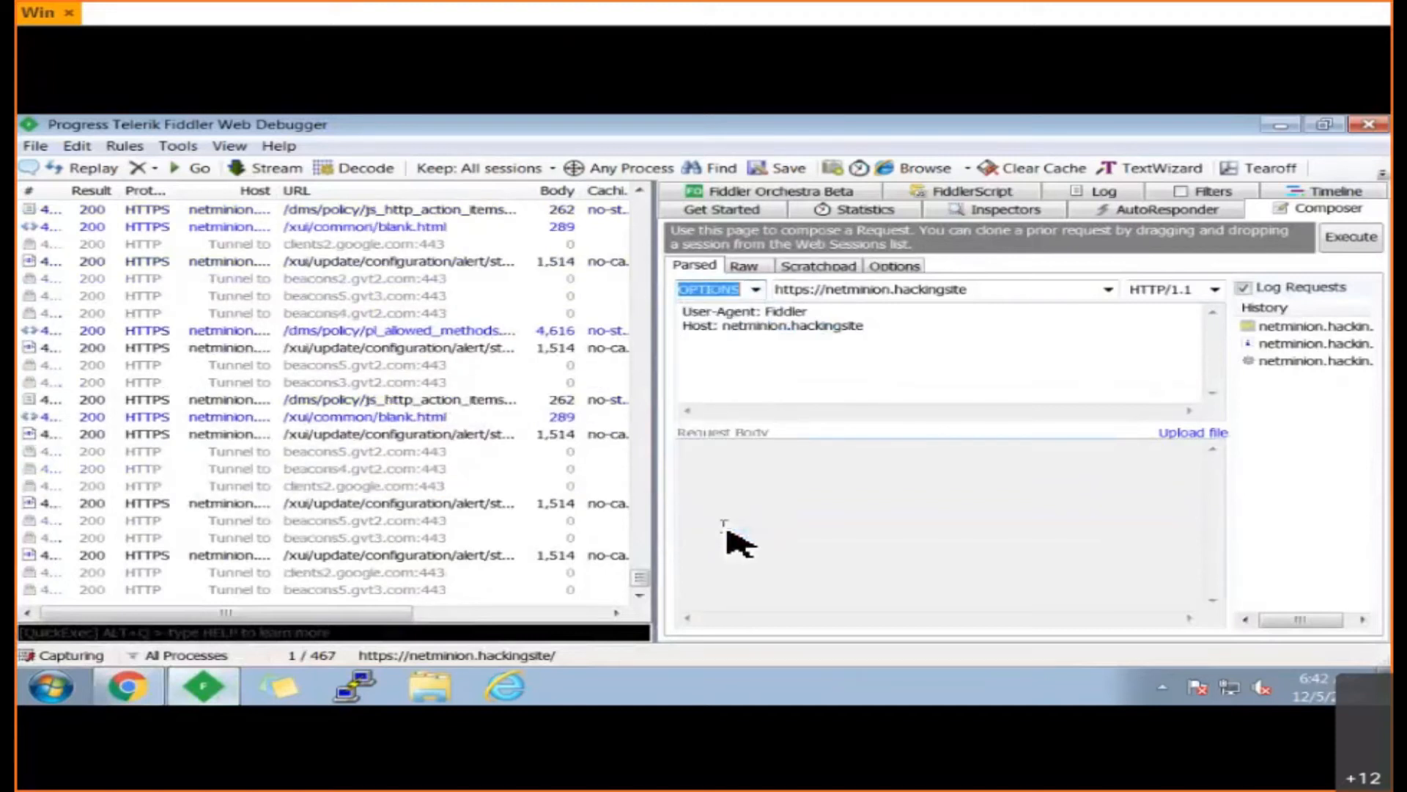
left_click(1347, 246)
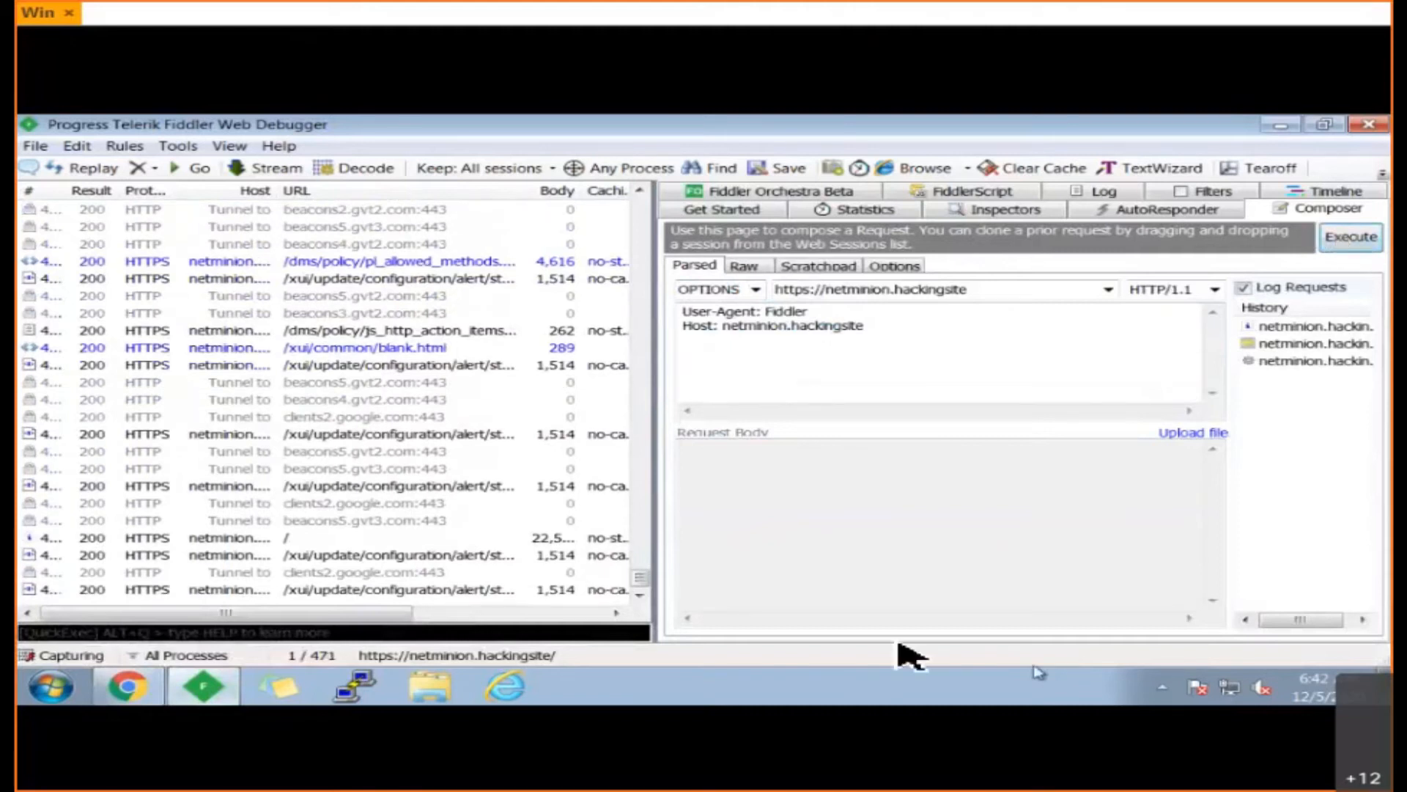
- Switch to BIG-IP in Chrome and view the Traffic Learning suggestions and summary for the NS-Lab-1-PoliccyCreation policy
left_click(150, 693)
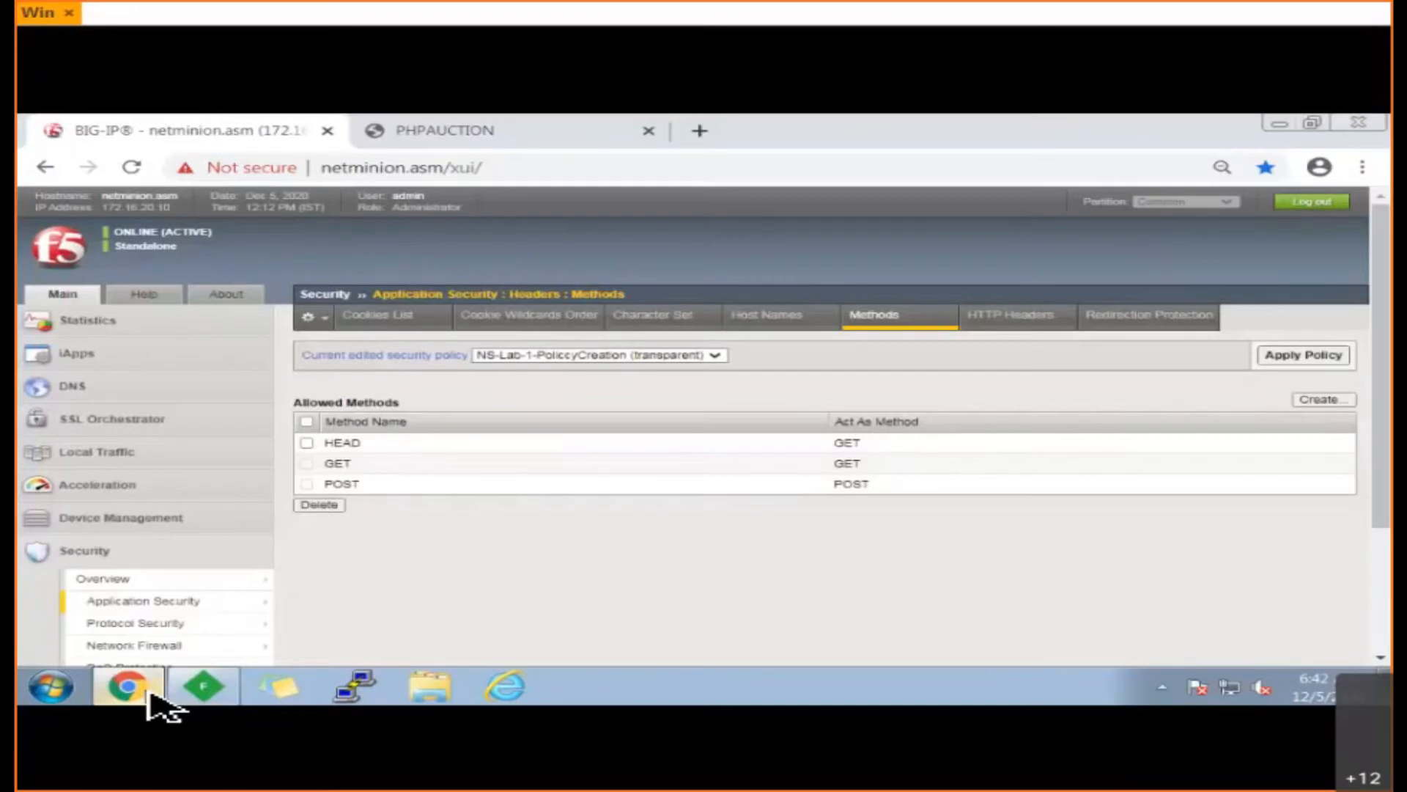
mouse_move(213, 607)
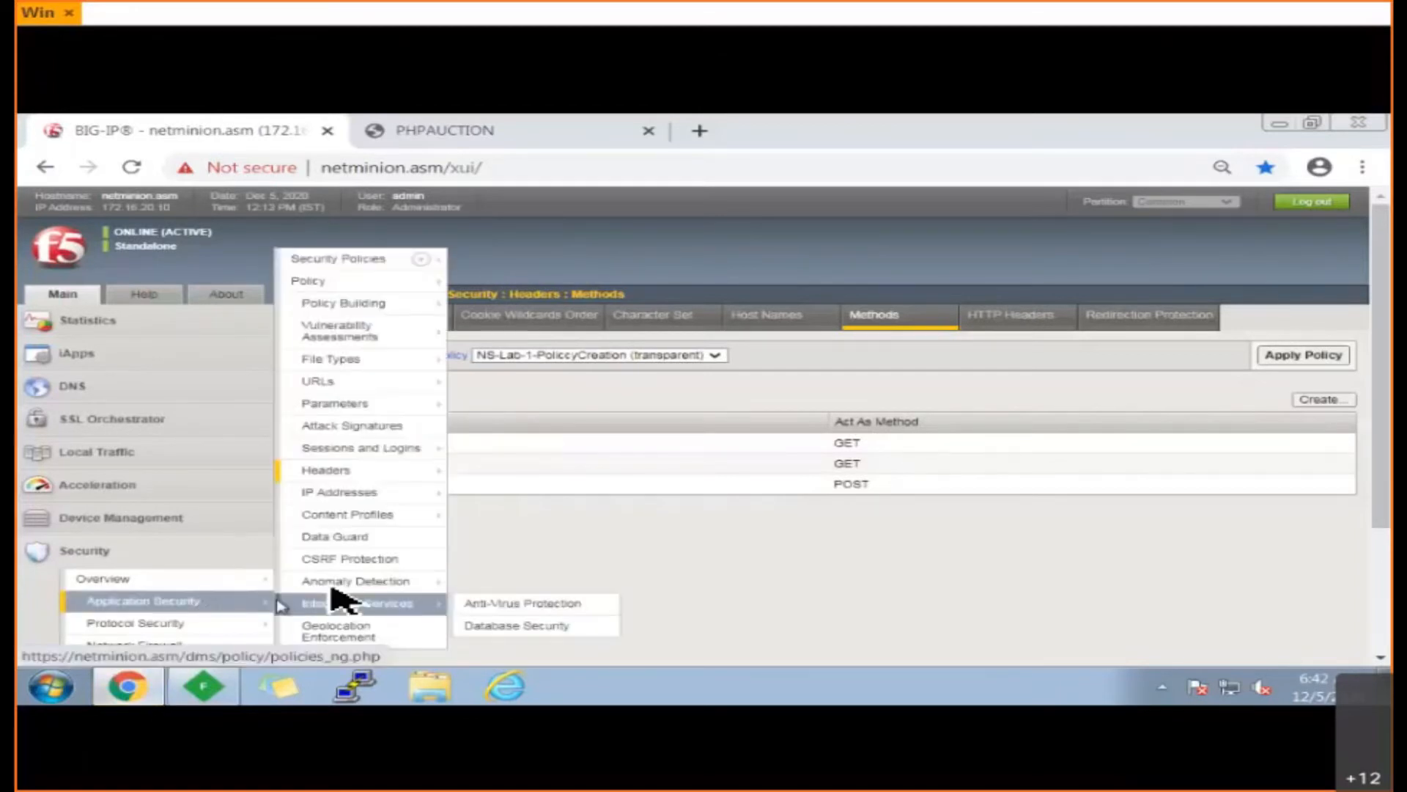
mouse_move(370, 328)
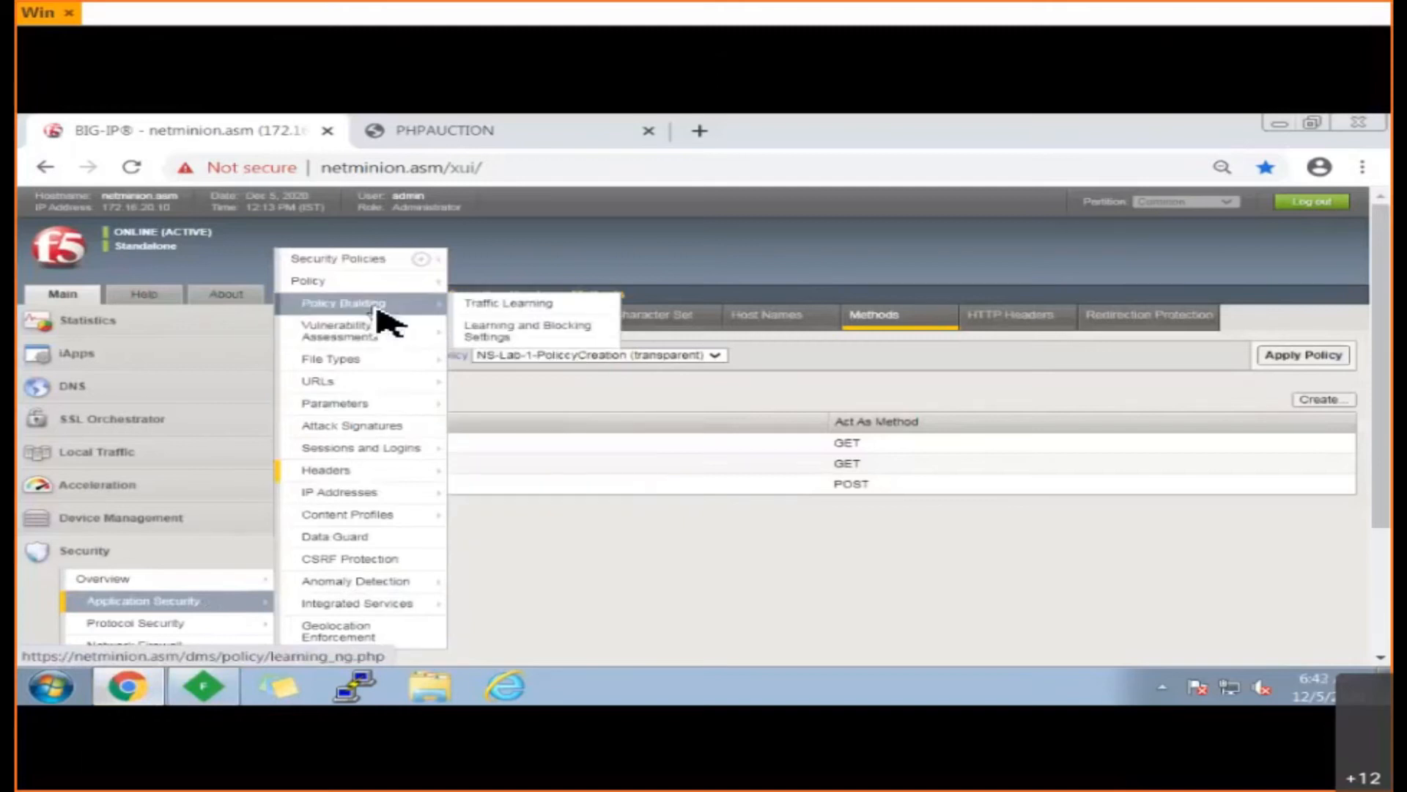
left_click(517, 306)
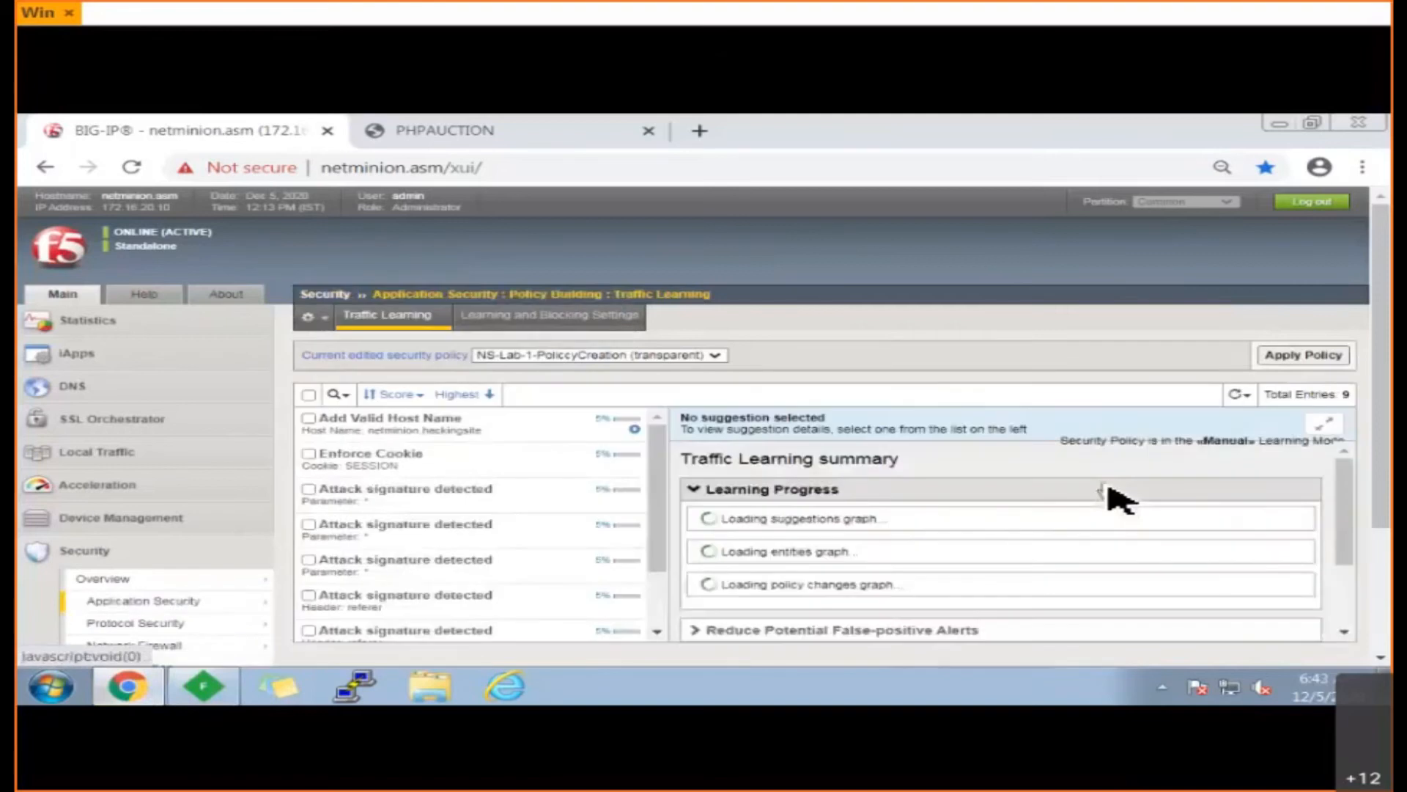
scroll(967, 469, "down", 3)
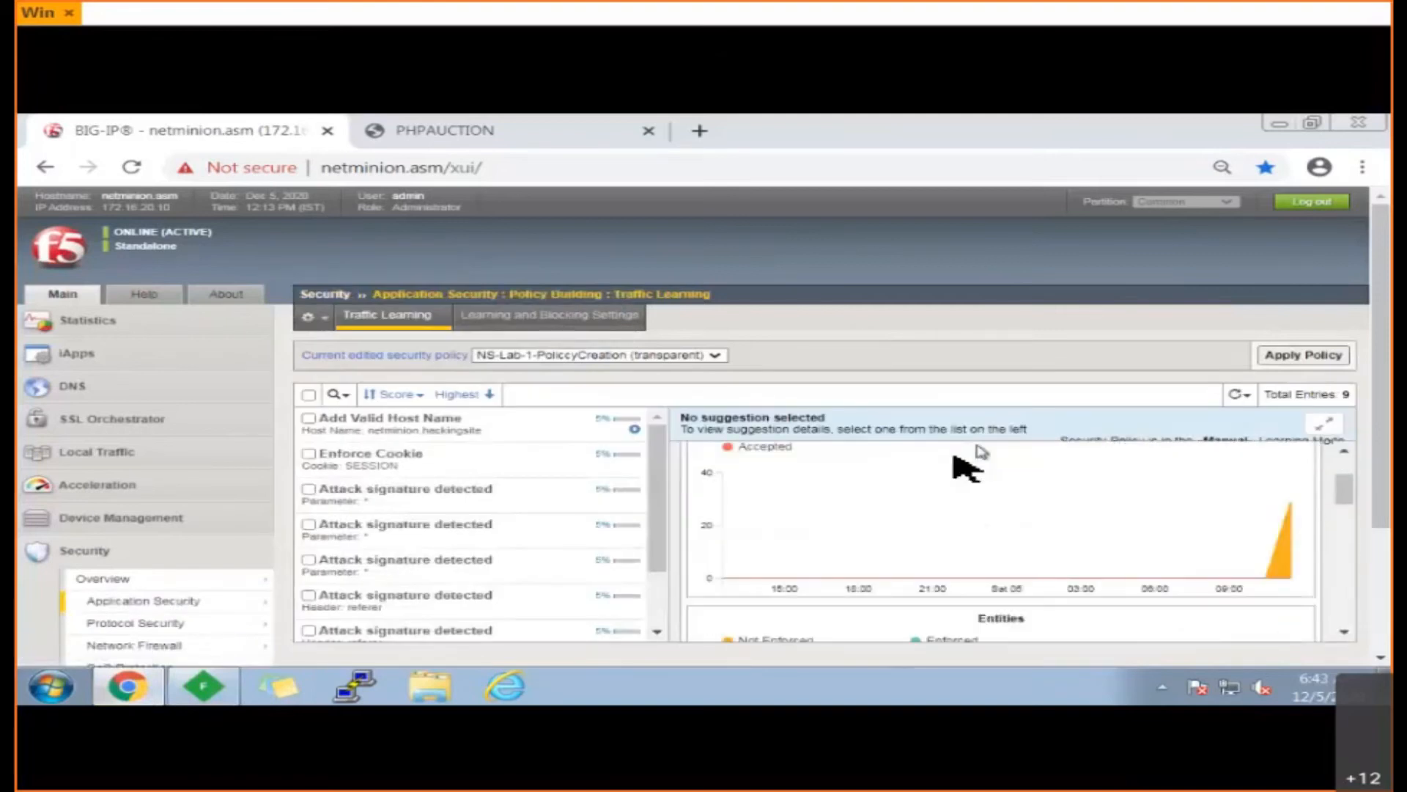
- Review the Add Valid Host Name suggestion for netminion.hackingsite and accept it
left_click(452, 433)
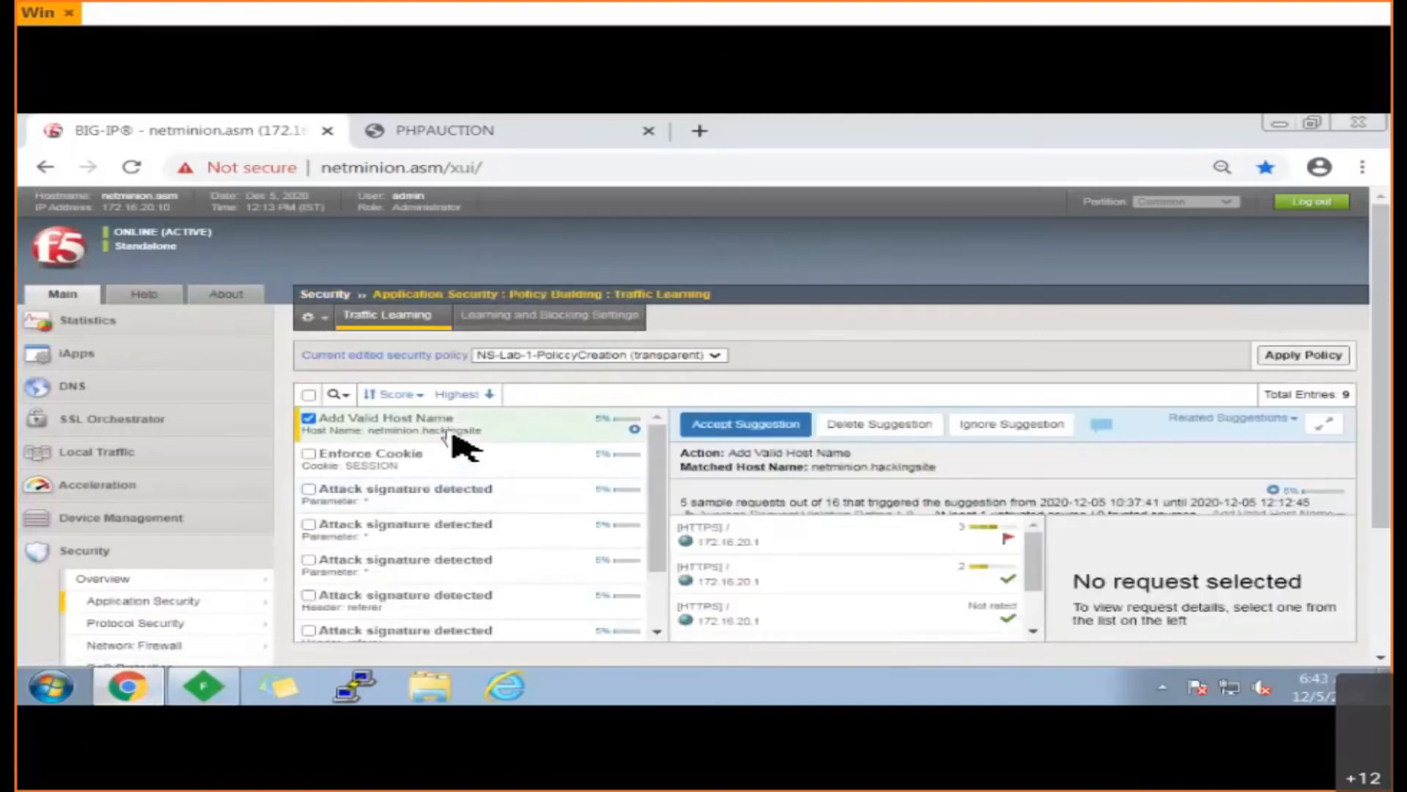
left_click_drag(1382, 369, 1382, 378)
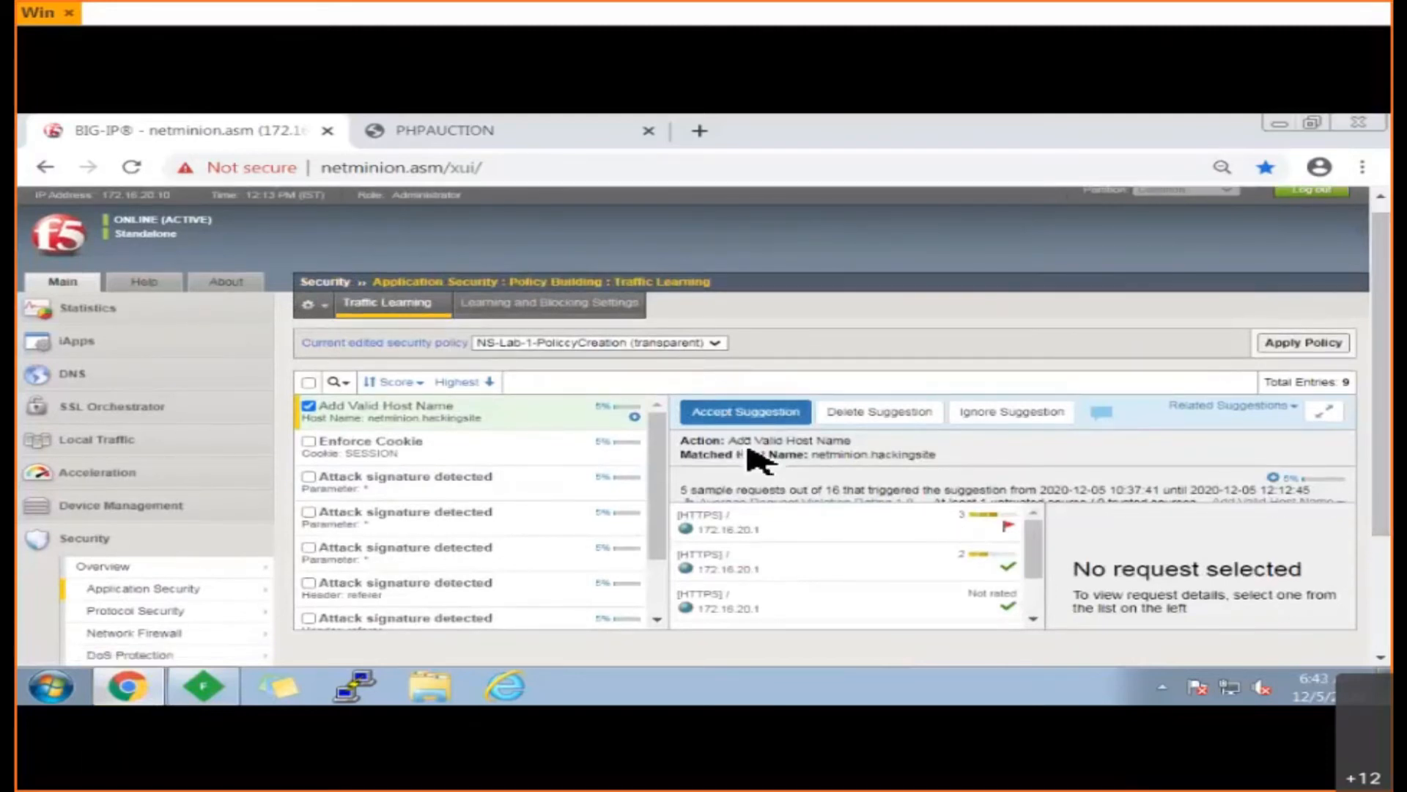
left_click_drag(736, 448, 950, 463)
left_click(832, 463)
left_click(1056, 472)
left_click(789, 425)
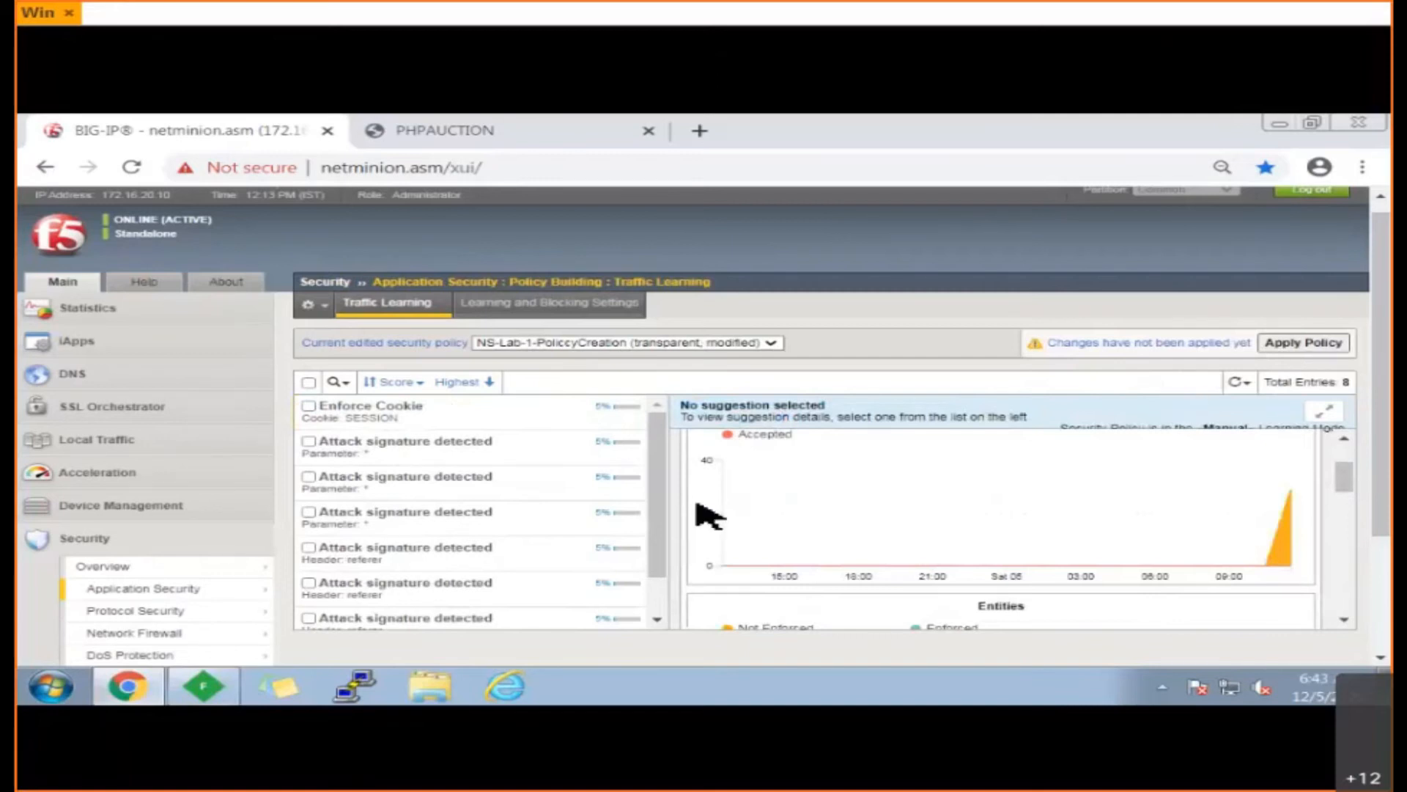
- Select the Illegal method suggestion for OPTIONS and examine the details and raw text of its sample request
scroll(477, 513, "down", 5)
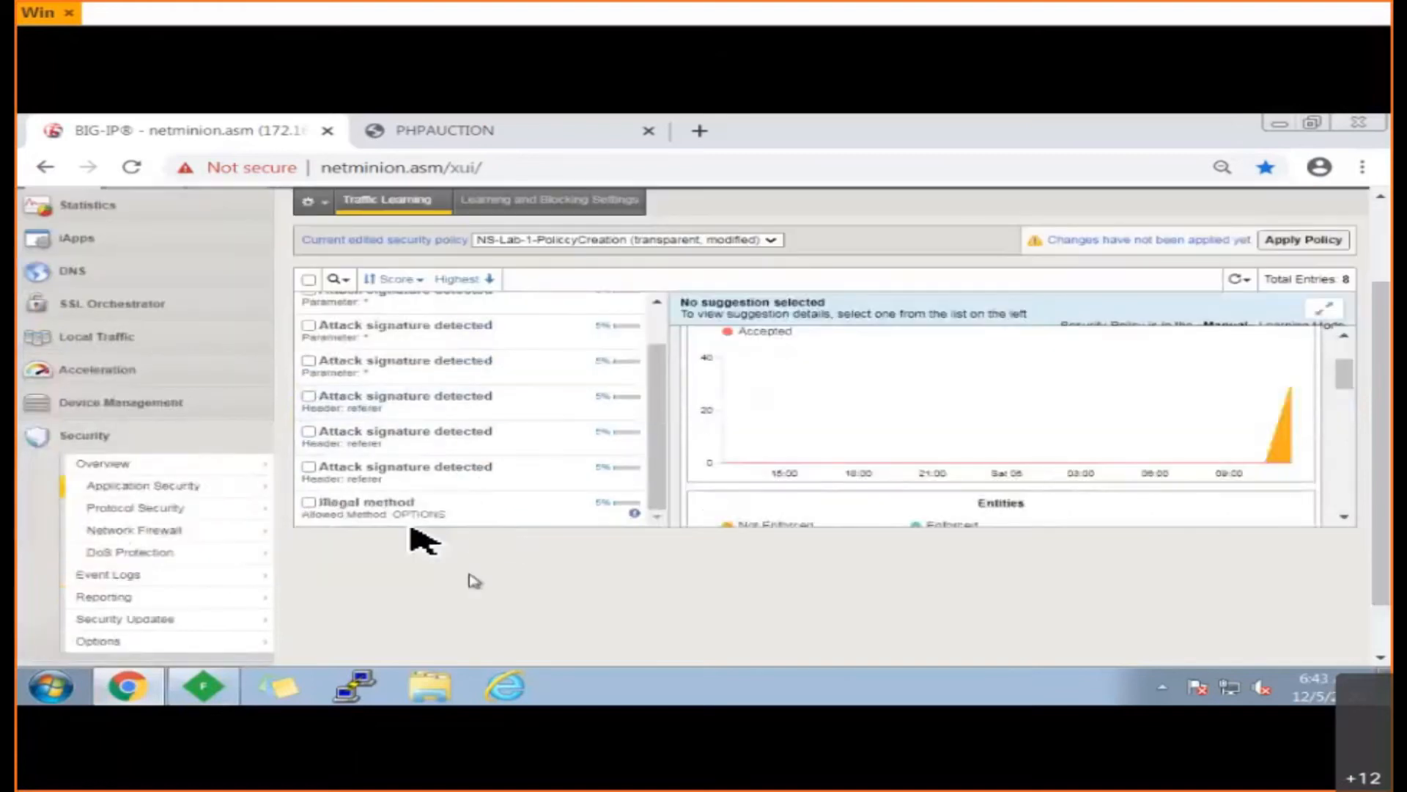
left_click(414, 518)
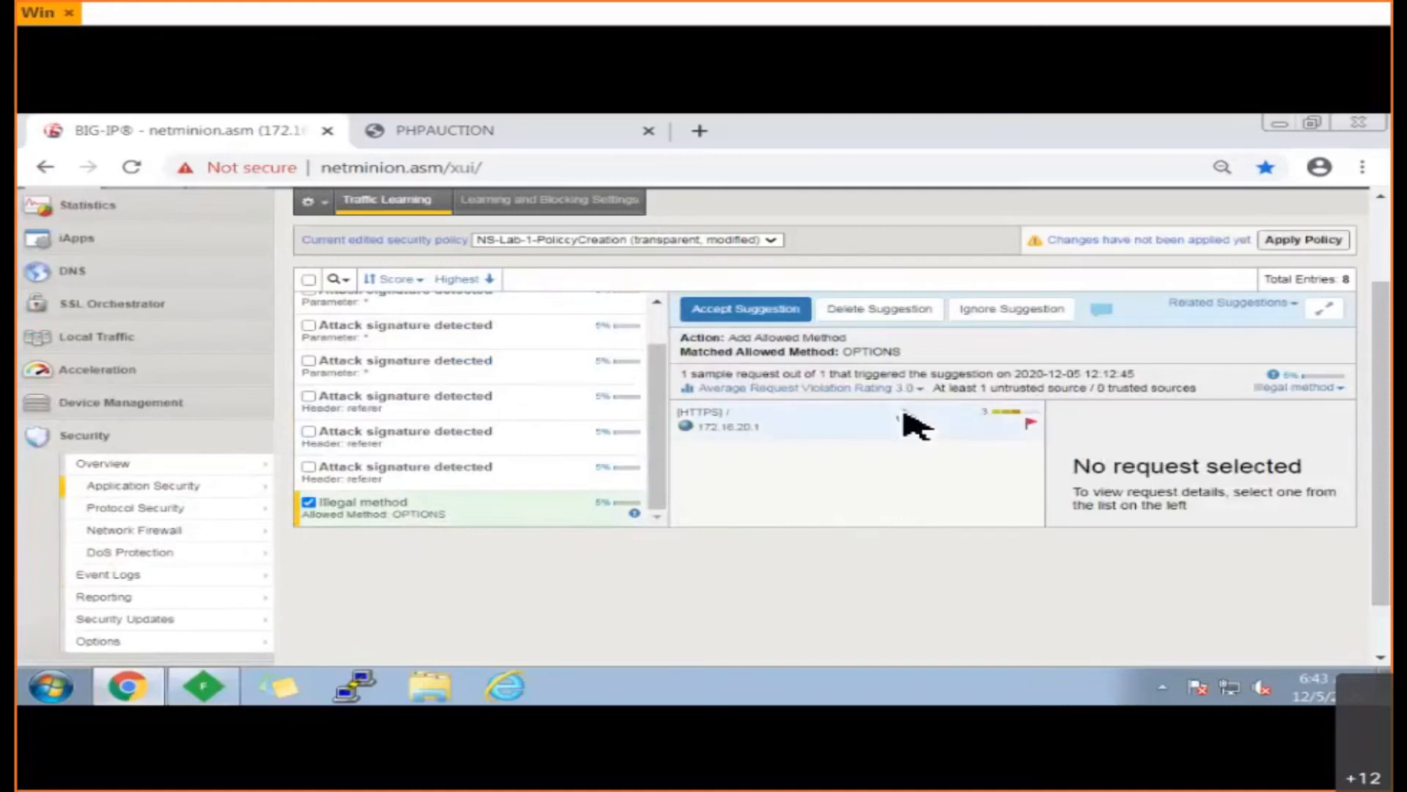
left_click_drag(731, 337, 857, 355)
left_click(760, 429)
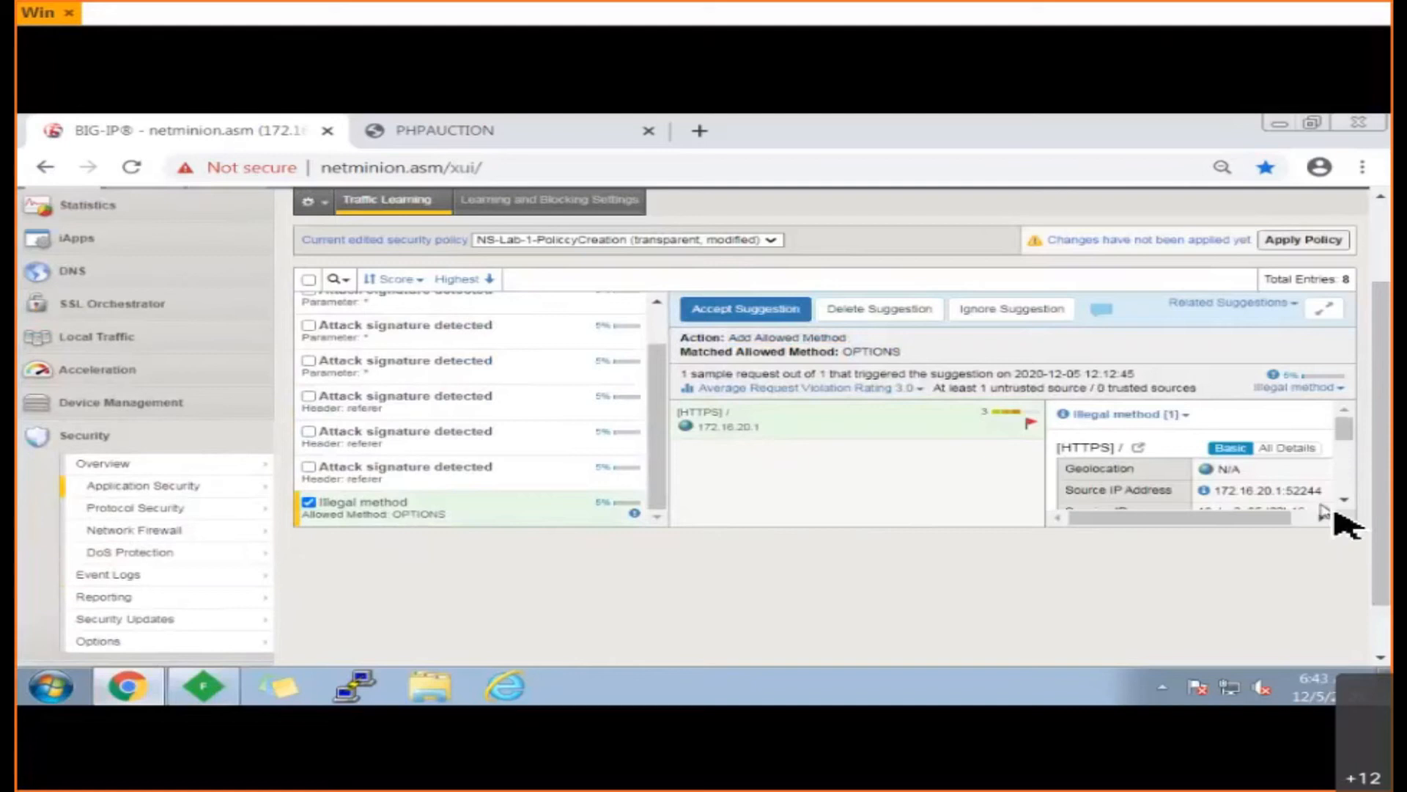
scroll(1344, 501, "down", 10)
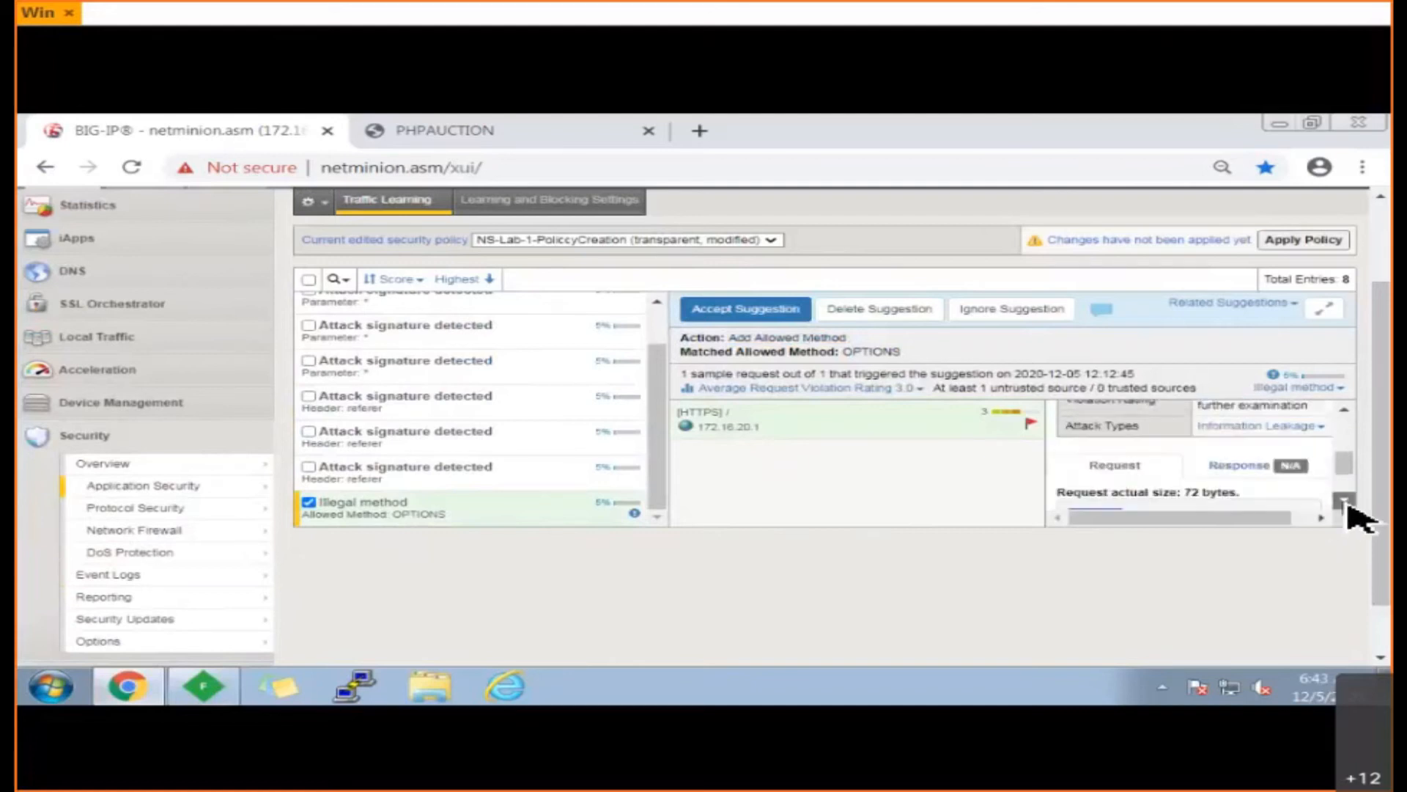
scroll(1344, 501, "down", 1)
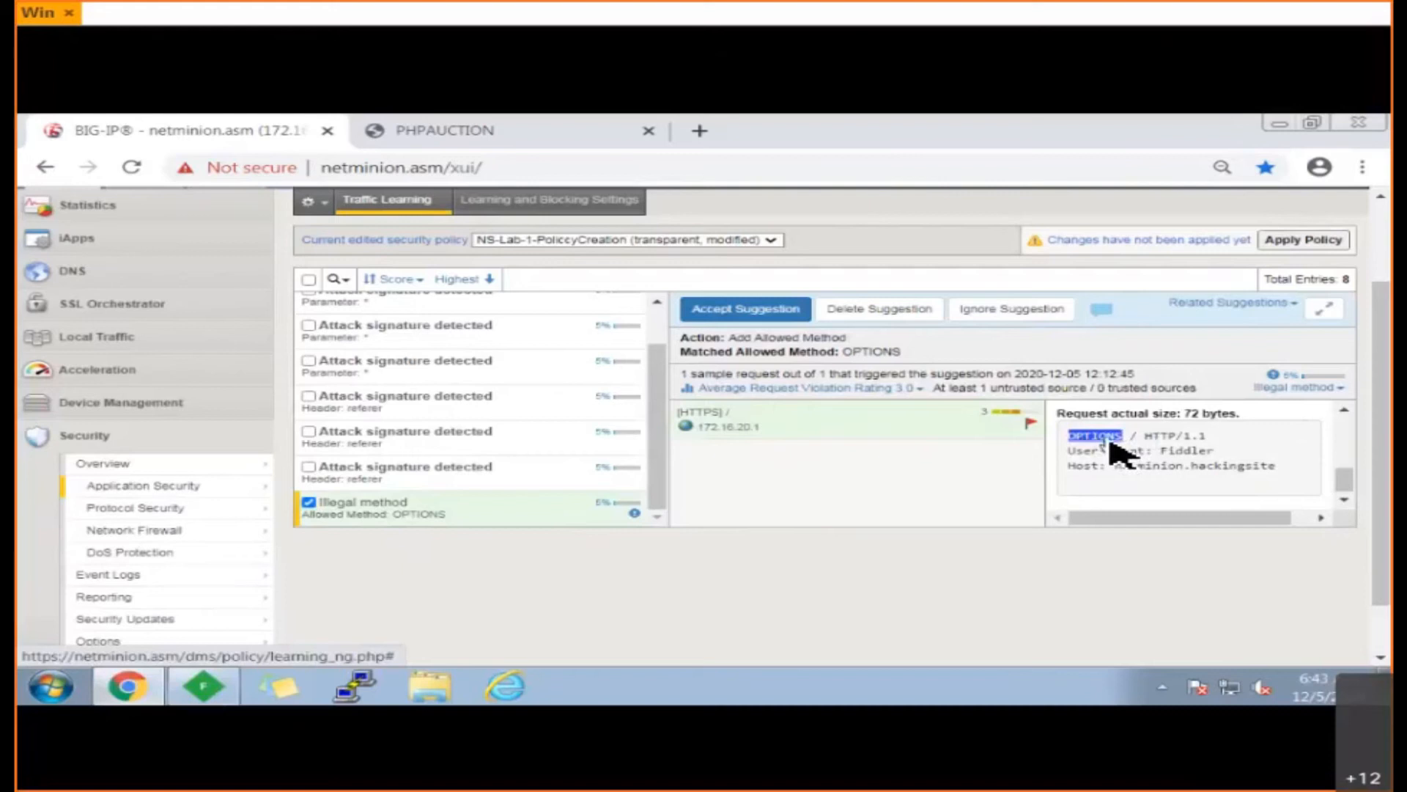
- Accept the Illegal method suggestion for OPTIONS and apply the changes to the NS-Lab-1-PoliccyCreation policy
left_click(756, 317)
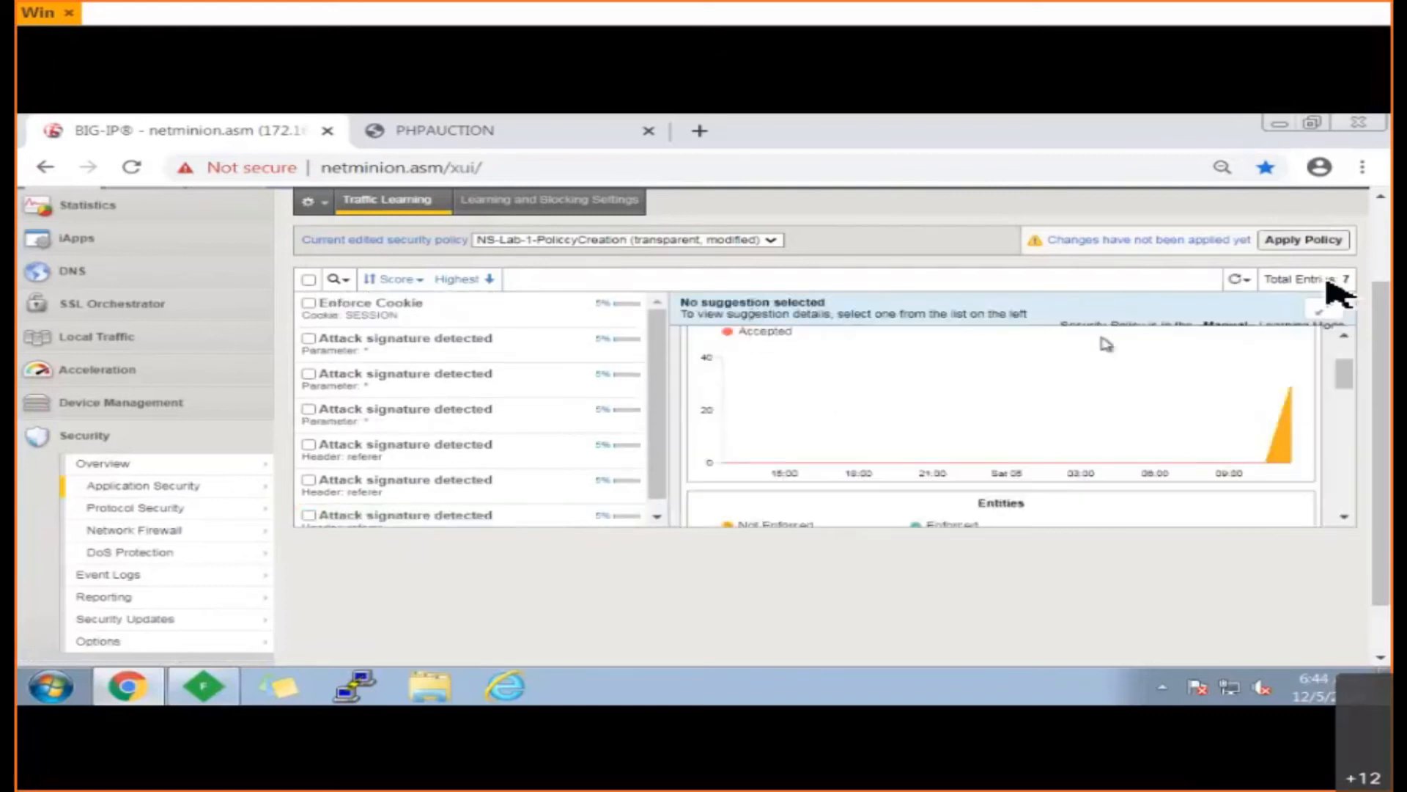
left_click(1335, 246)
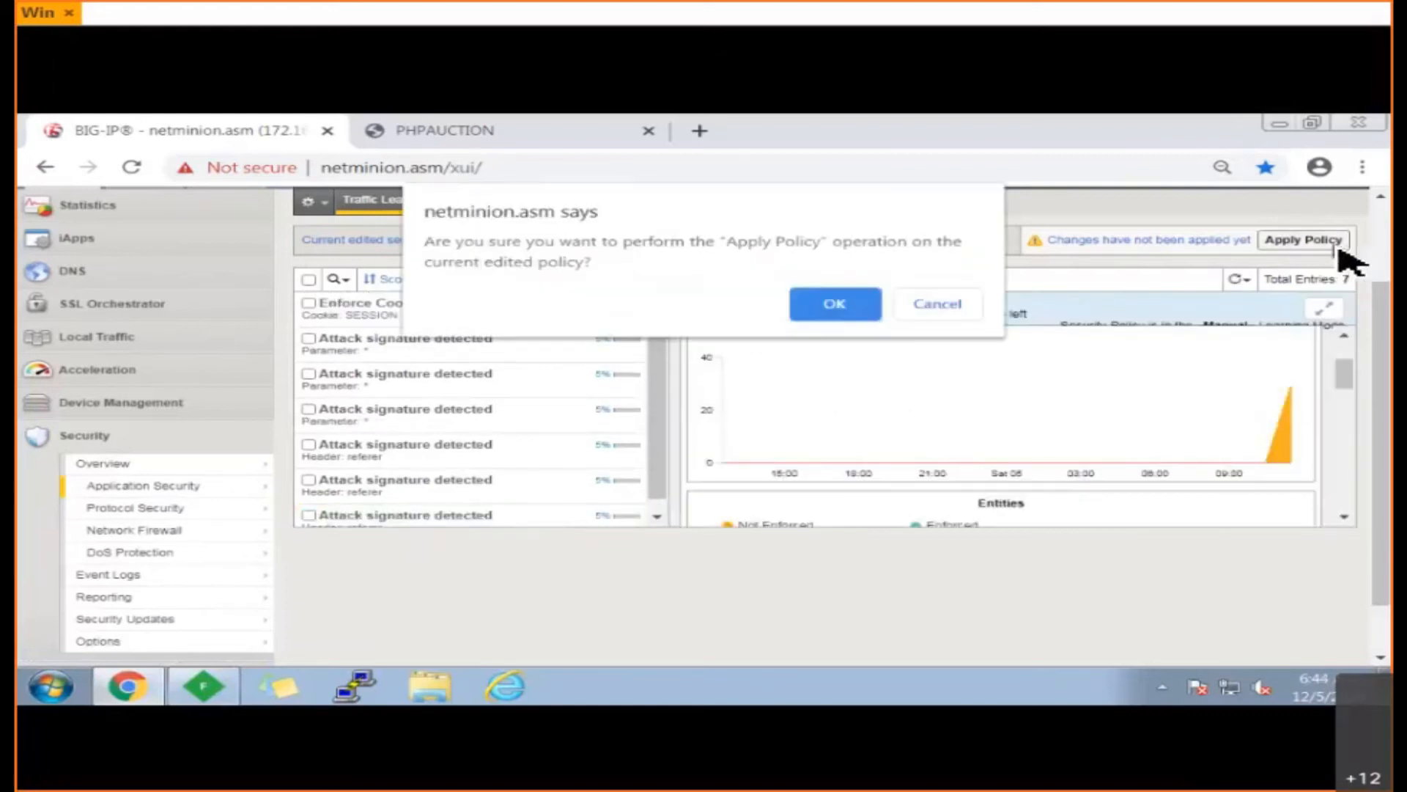
left_click(842, 314)
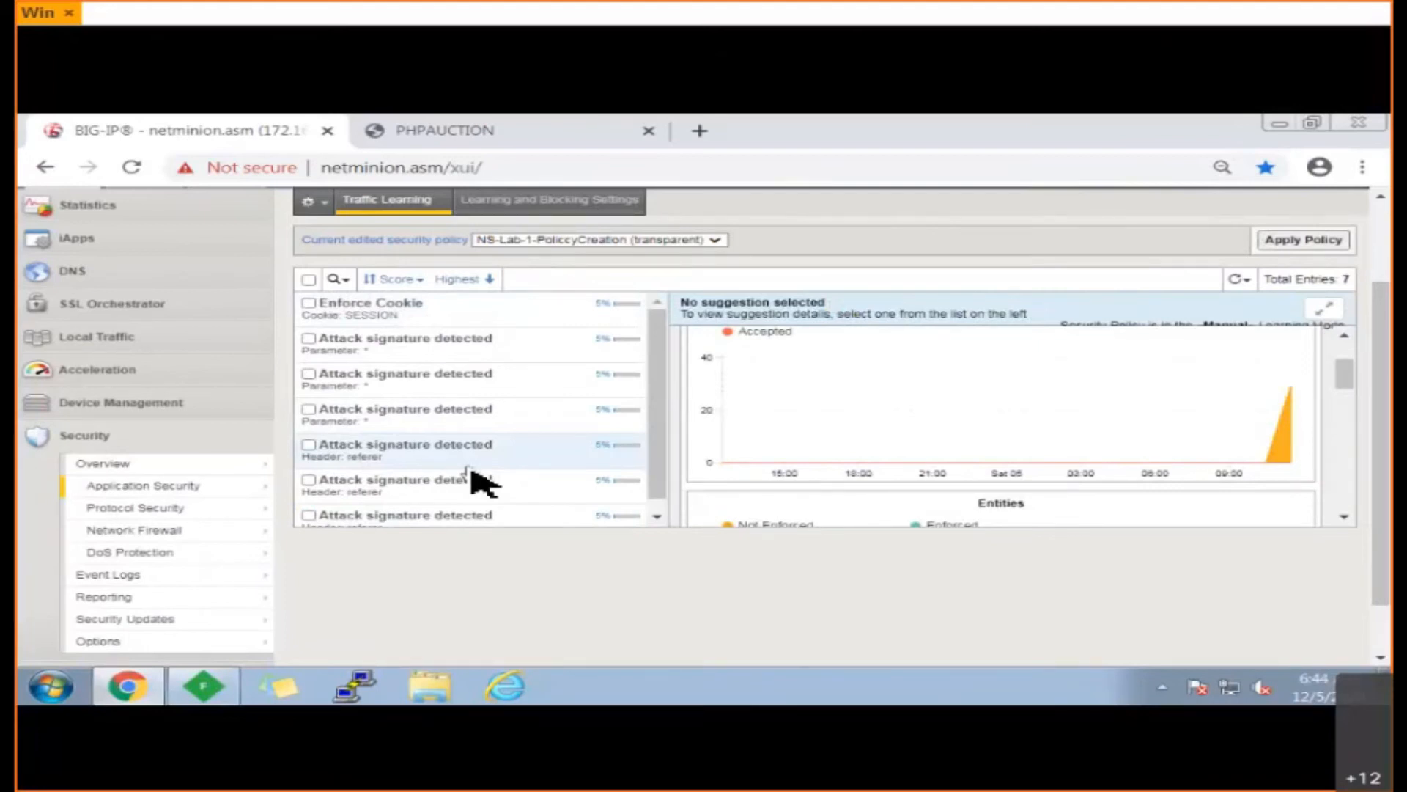
- View the Allowed Methods list under the application security headers of the NS-Lab-1-PoliccyCreation policy and check the OPTIONS entry
mouse_move(183, 490)
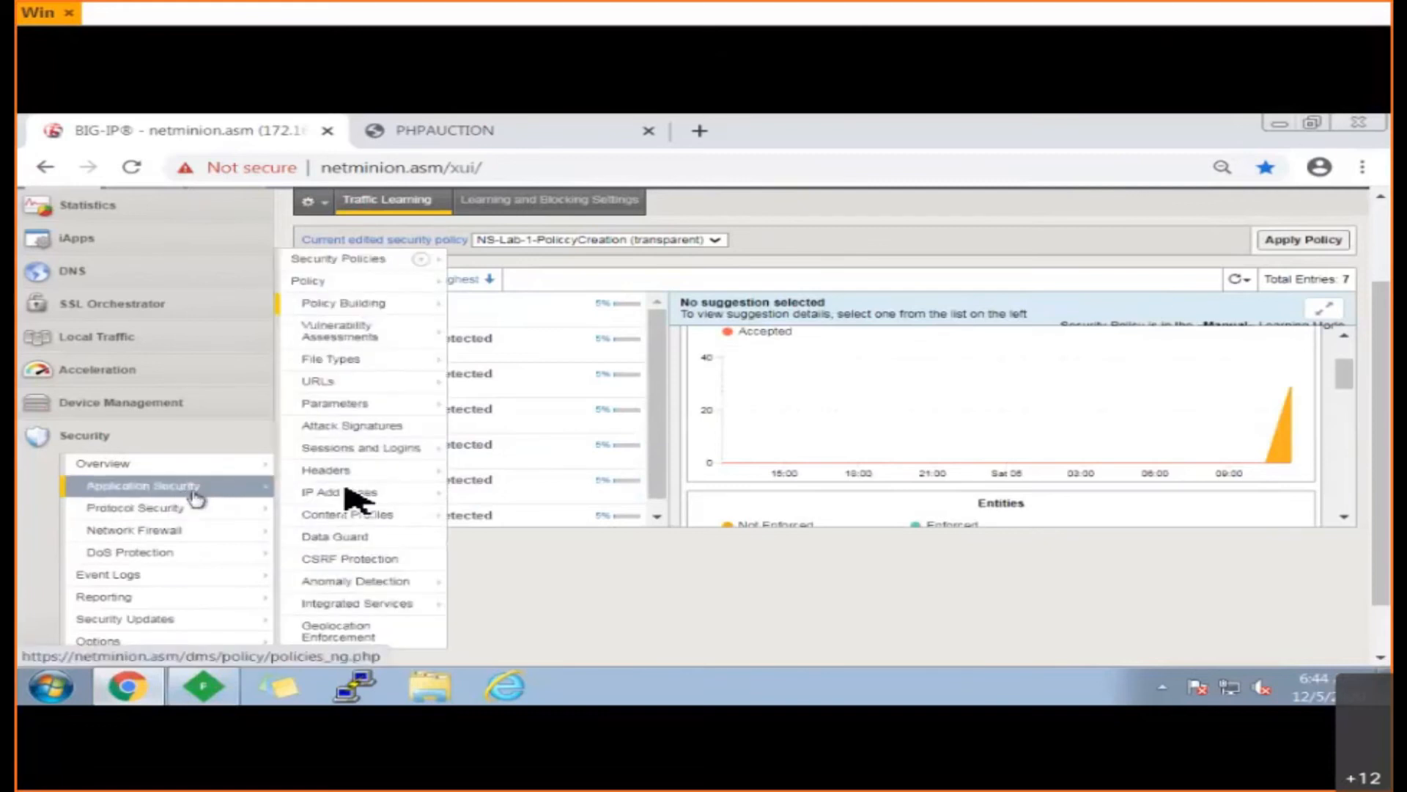
mouse_move(371, 475)
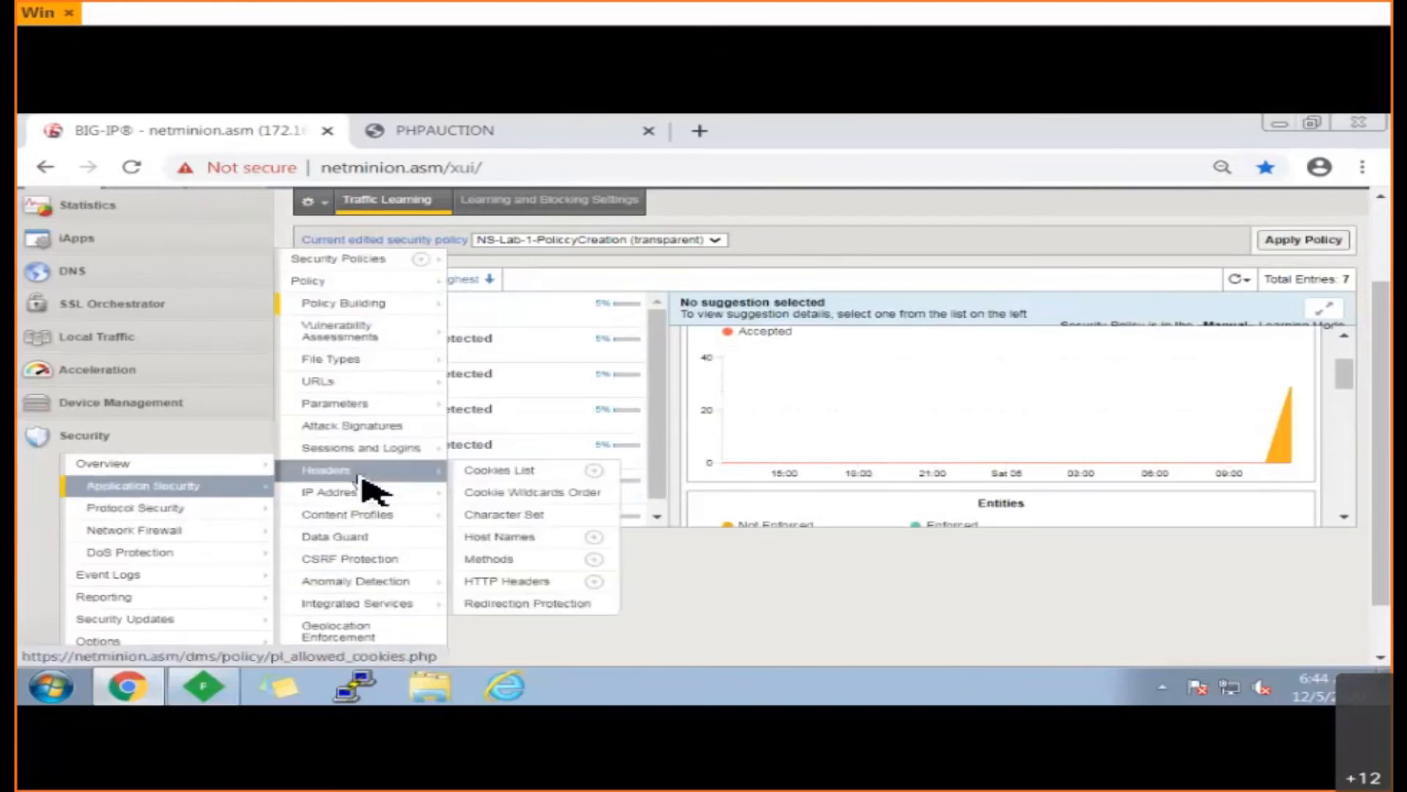
left_click(510, 561)
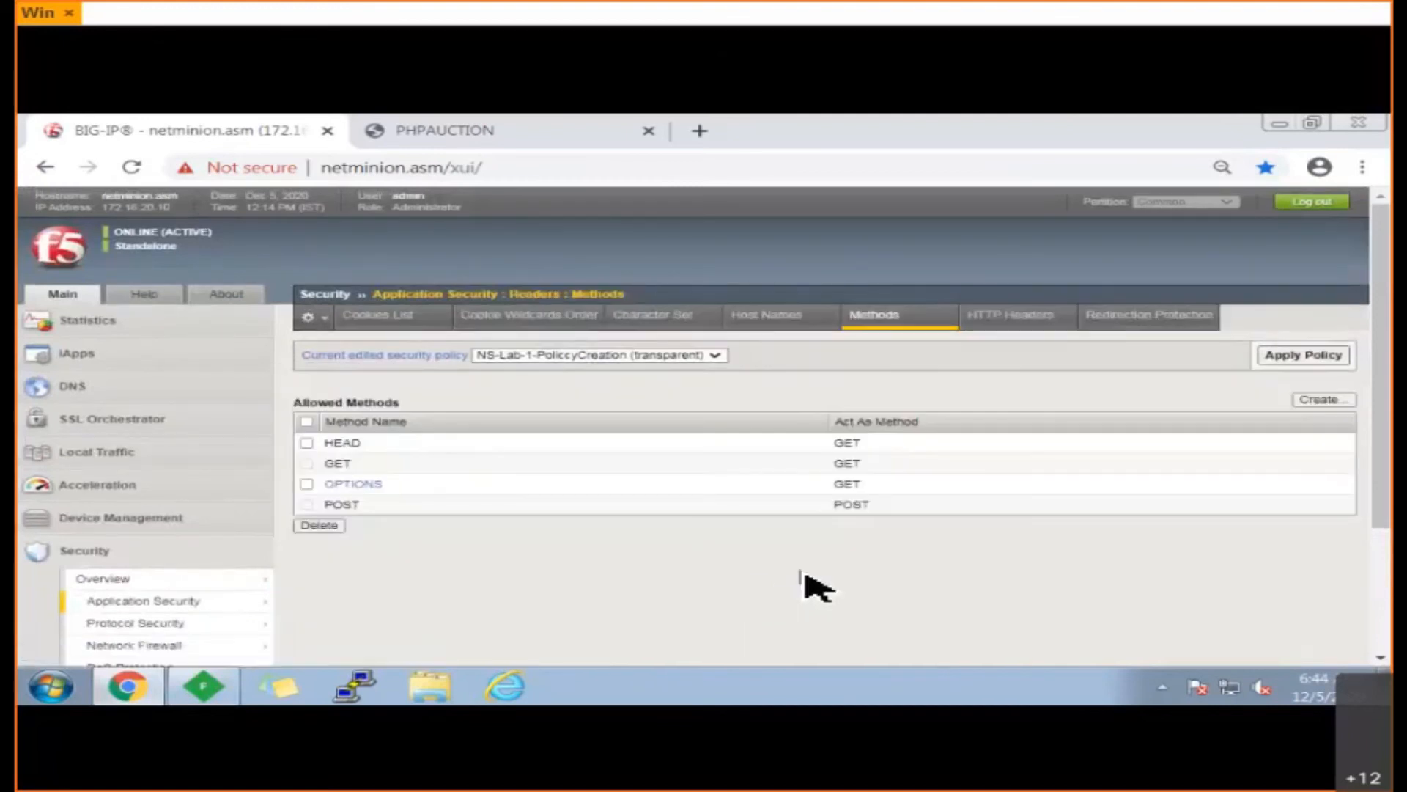
scroll(801, 571, "down", 1)
left_click_drag(882, 385, 355, 372)
left_click(692, 526)
- View the Host Names list under the policy's application security headers and check the netminion.hackingsite entry
mouse_move(175, 500)
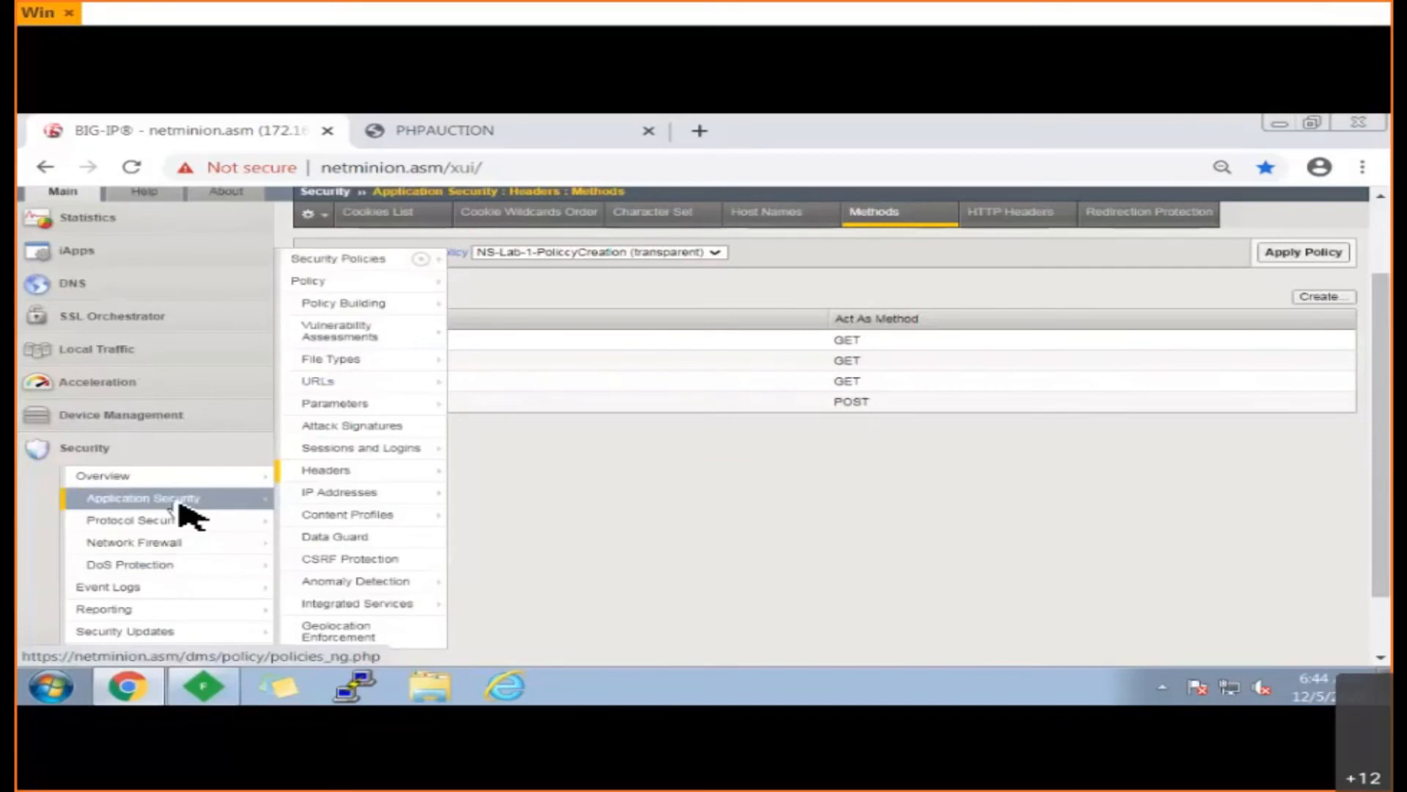
mouse_move(343, 514)
mouse_move(408, 473)
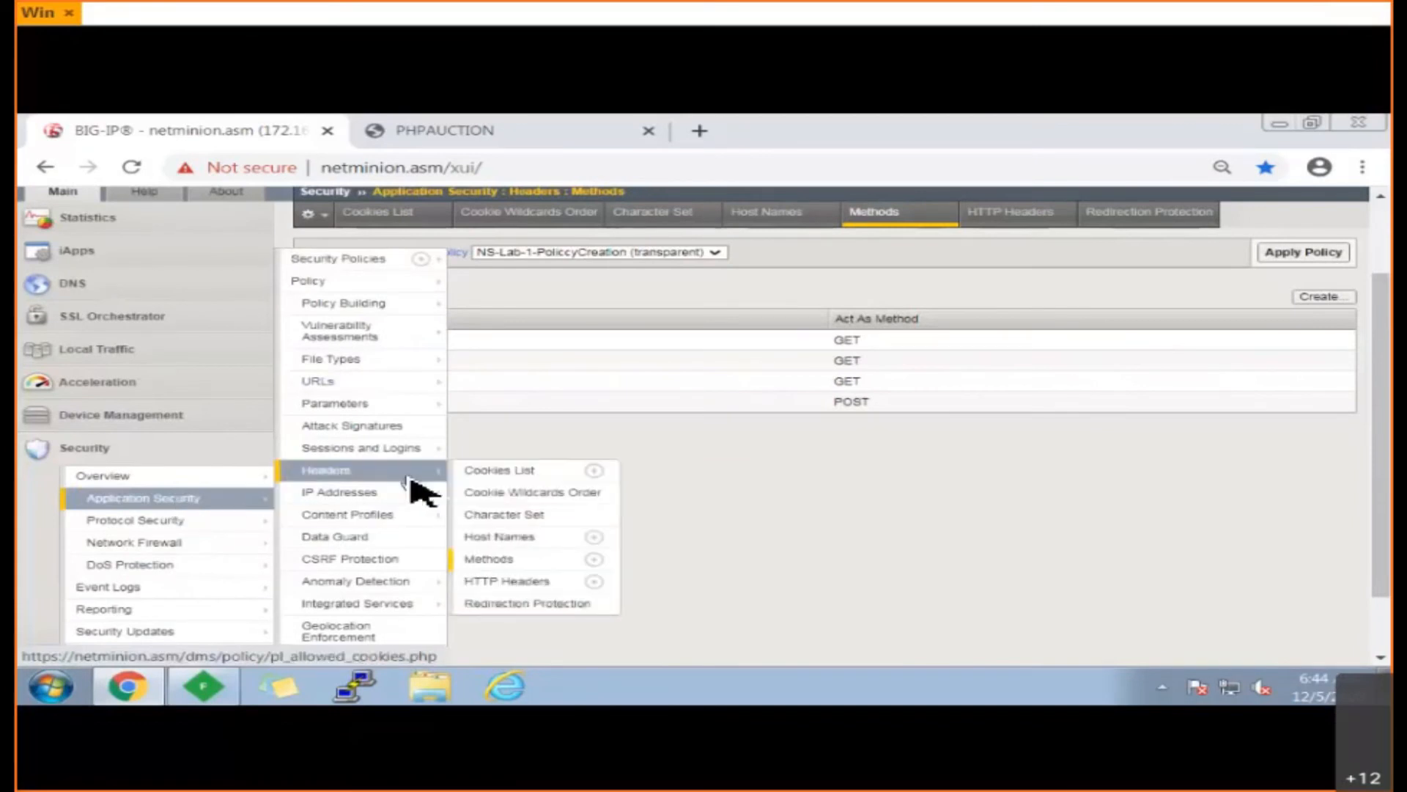
left_click(519, 542)
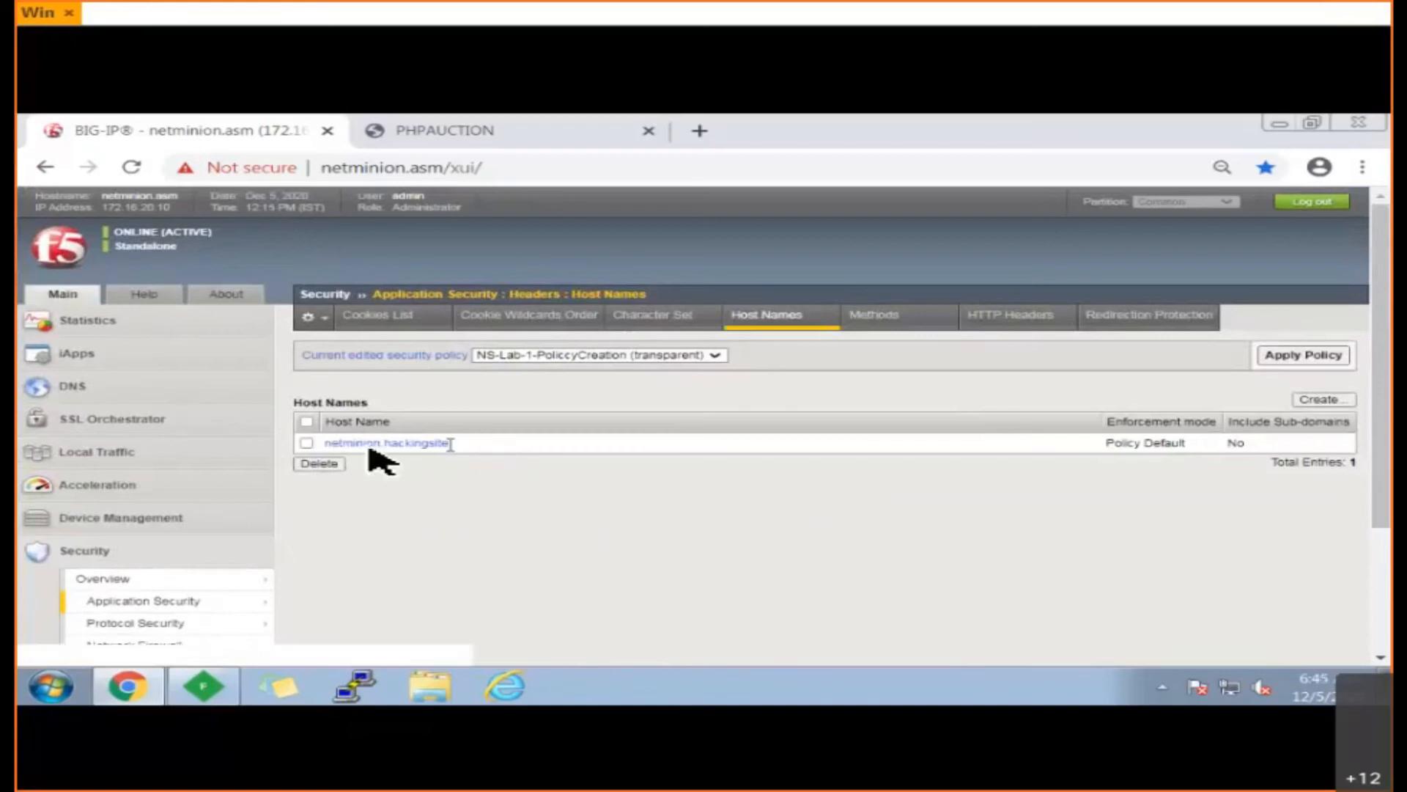
double_click(336, 444)
left_click(598, 525)
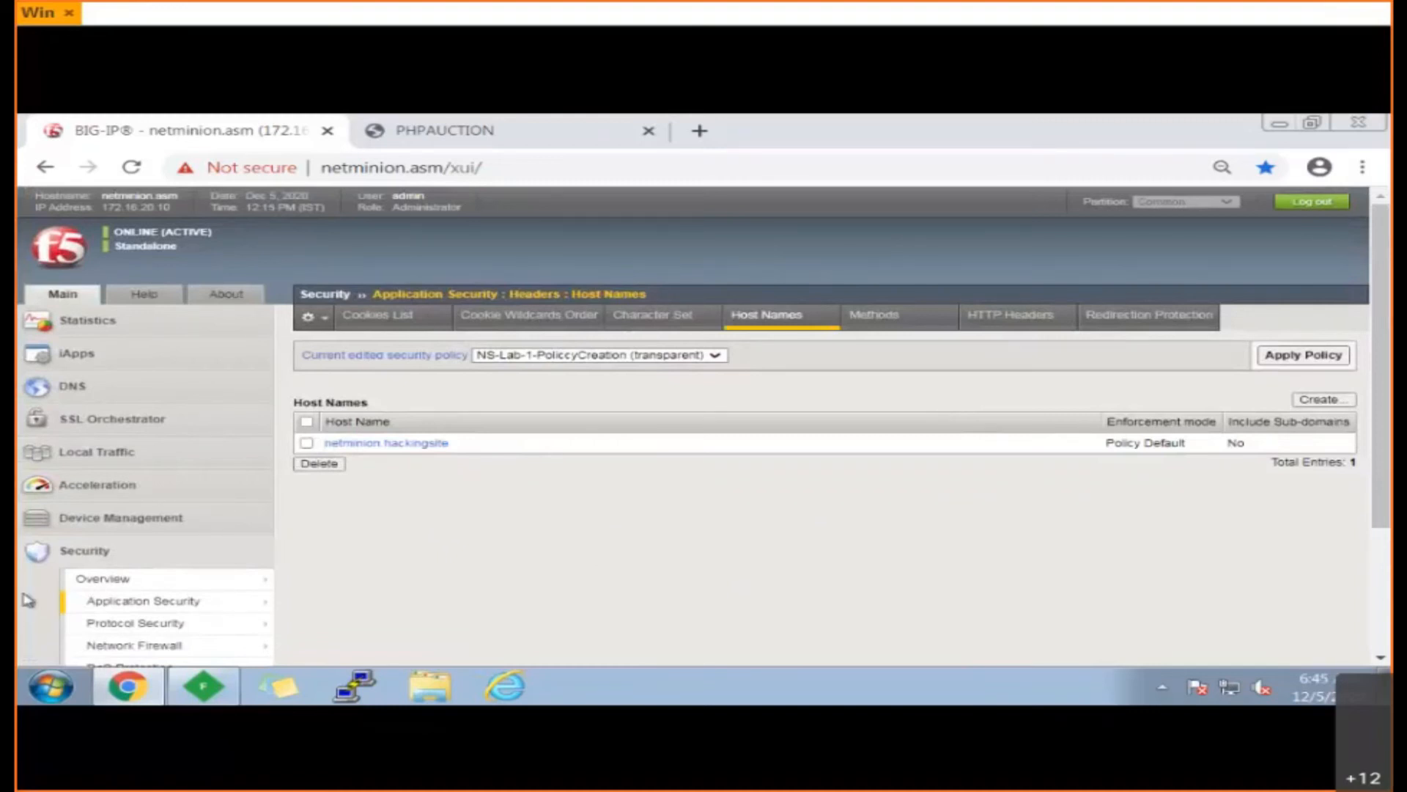
- Switch to the Snipping Tool to read the lab task about policy enforcement and staging with wget, and return to BIG-IP
key("alt+Tab")
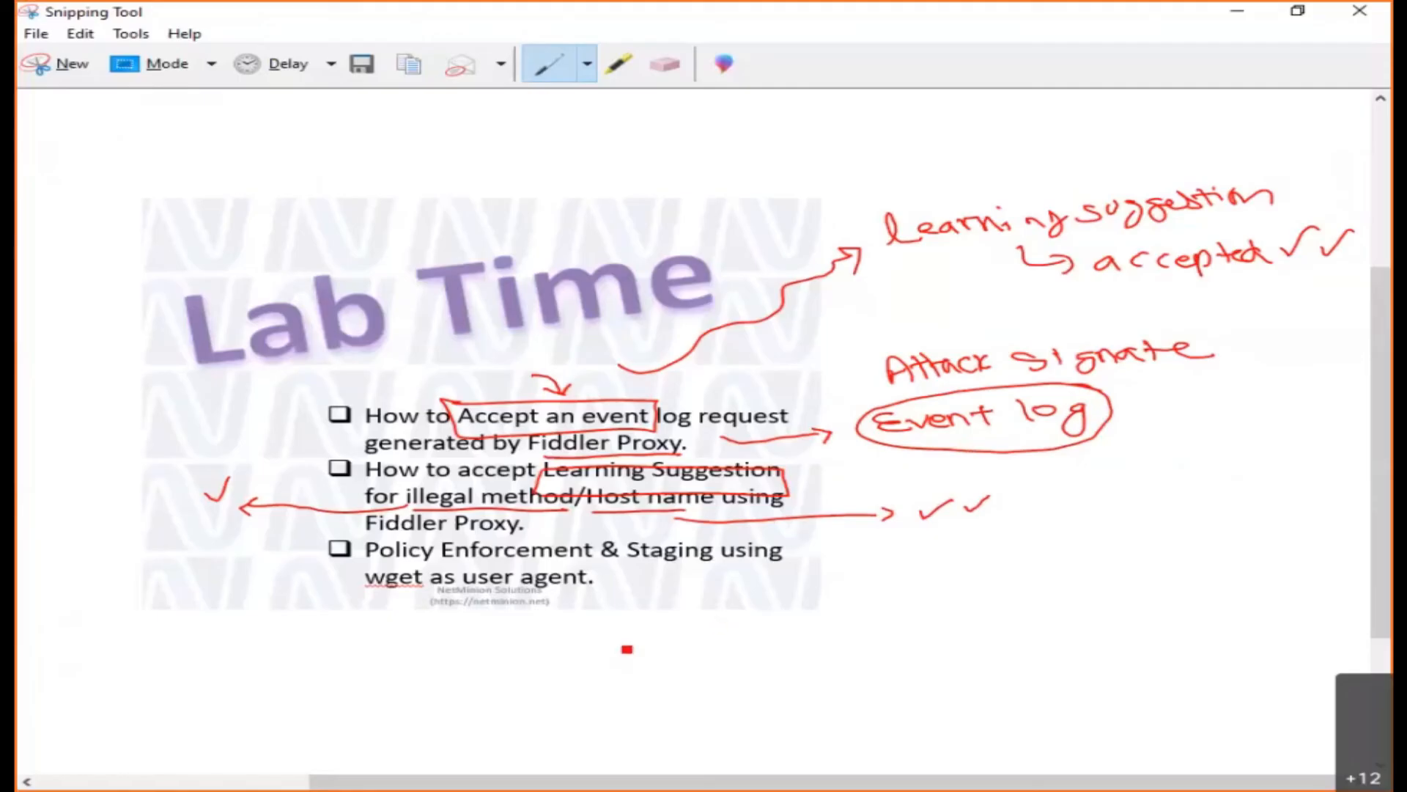
scroll(627, 649, "down", 1)
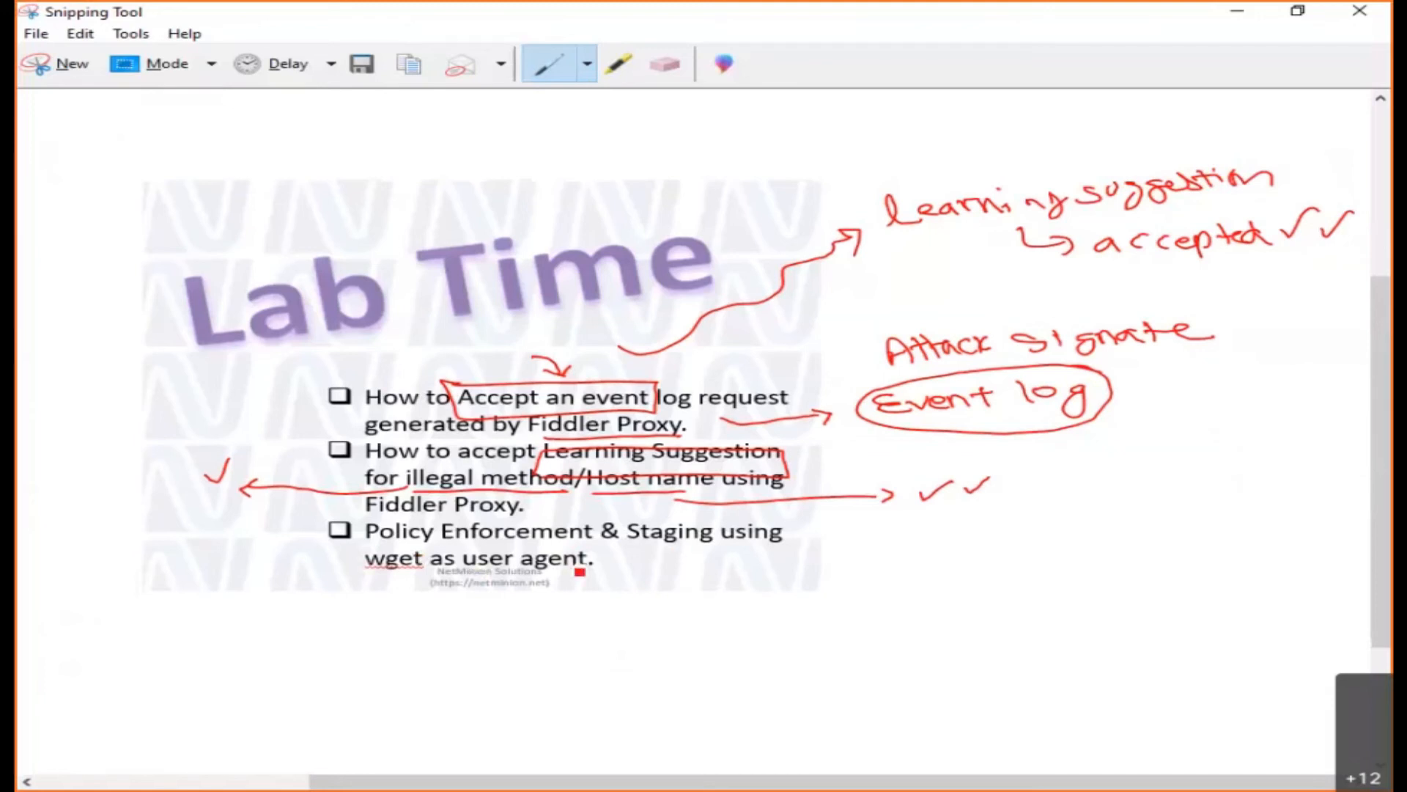
key("alt+Tab")
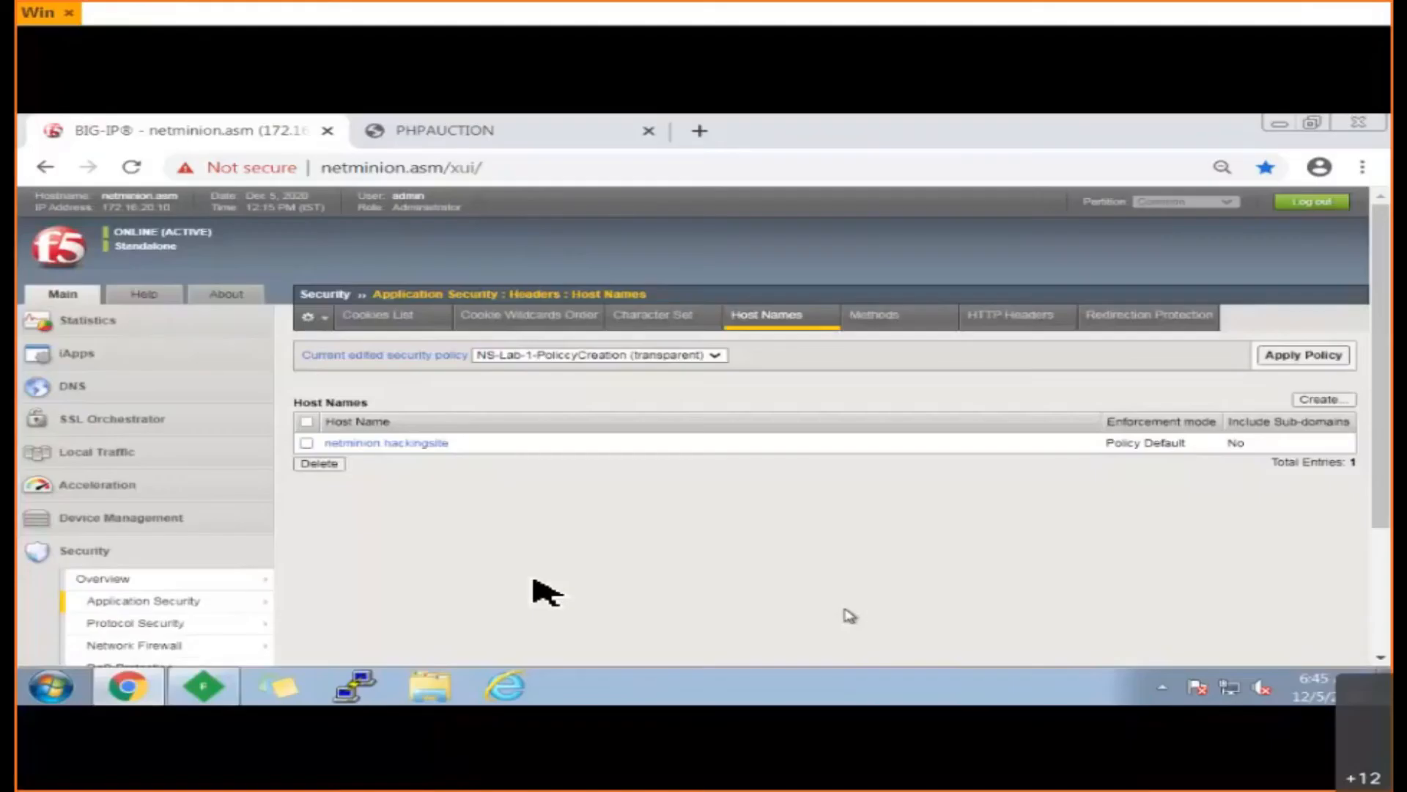
left_click(204, 687)
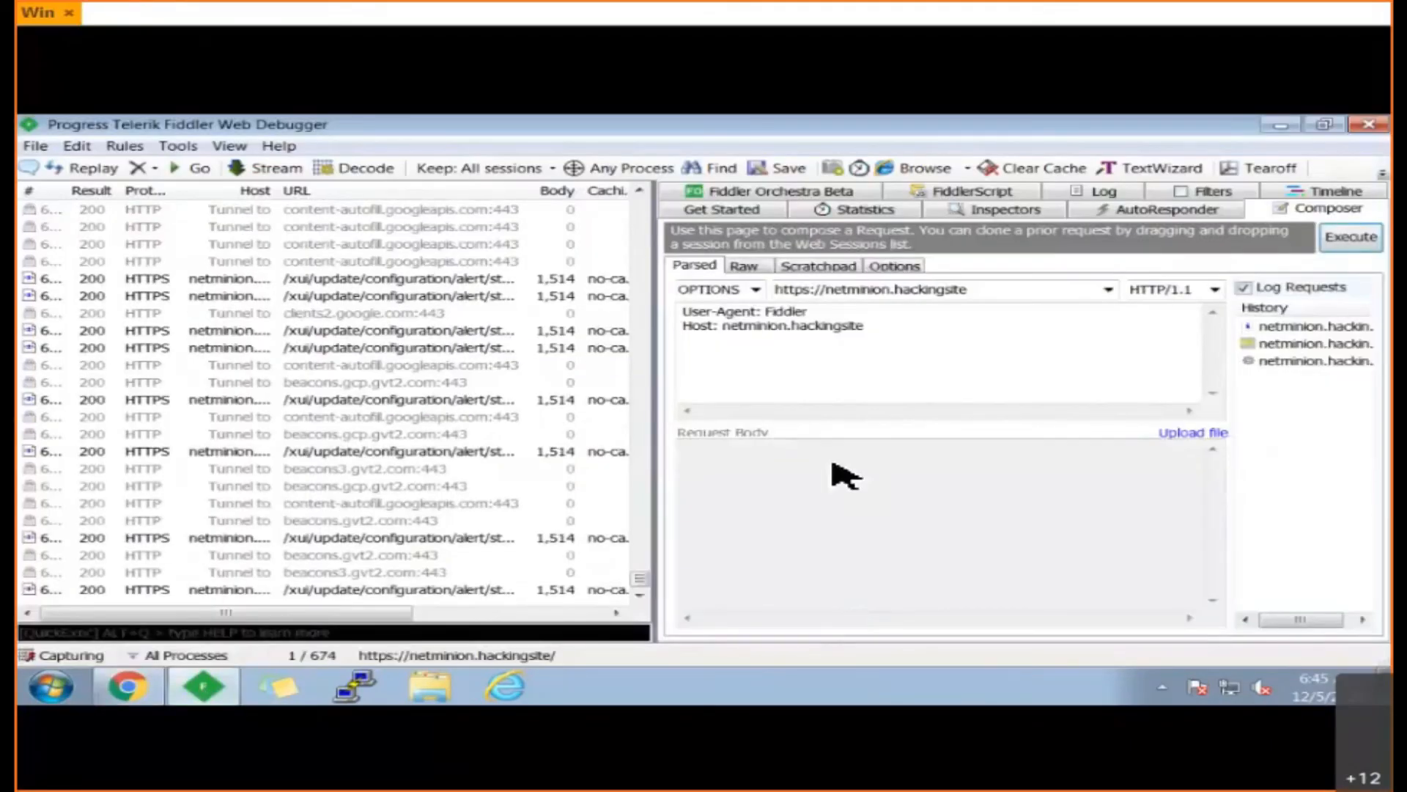
double_click(785, 312)
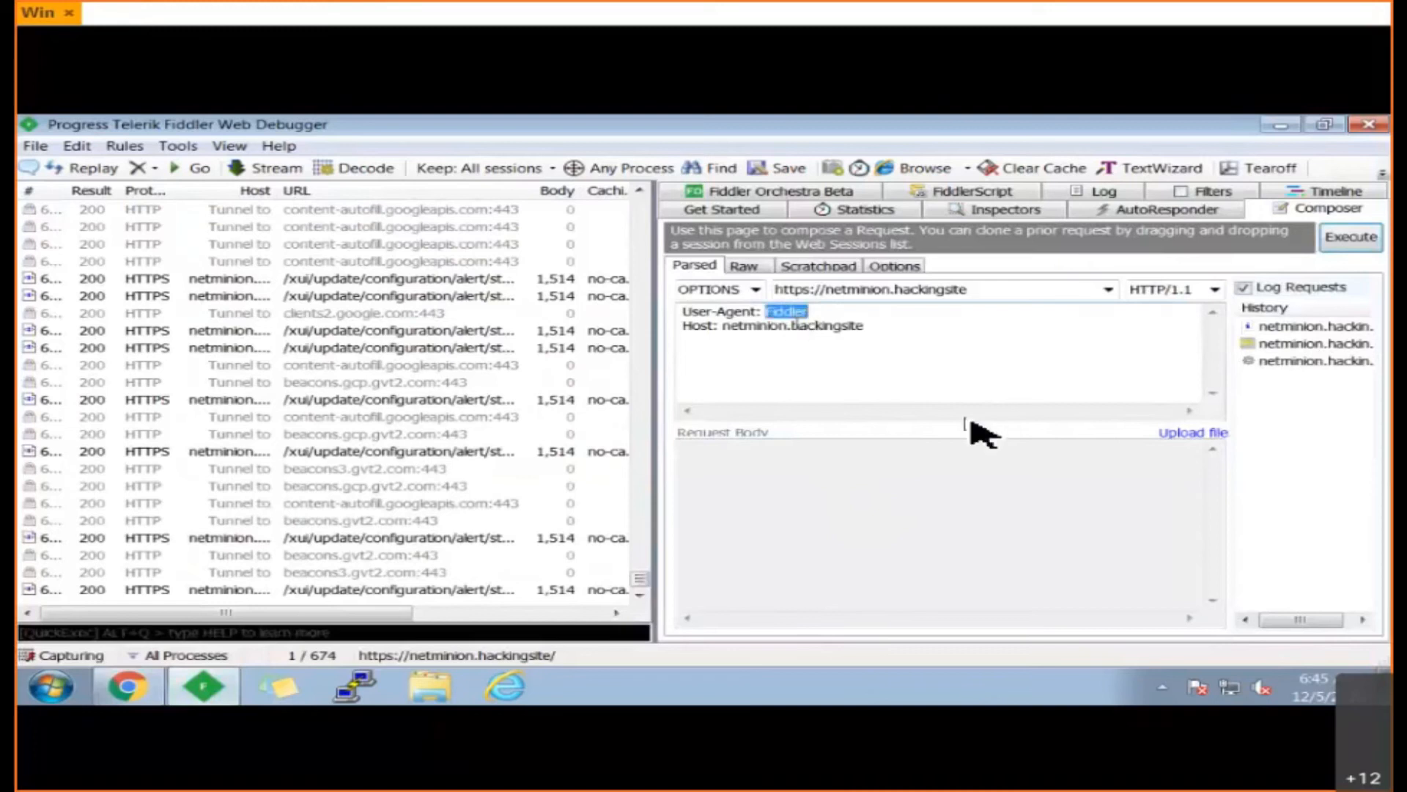
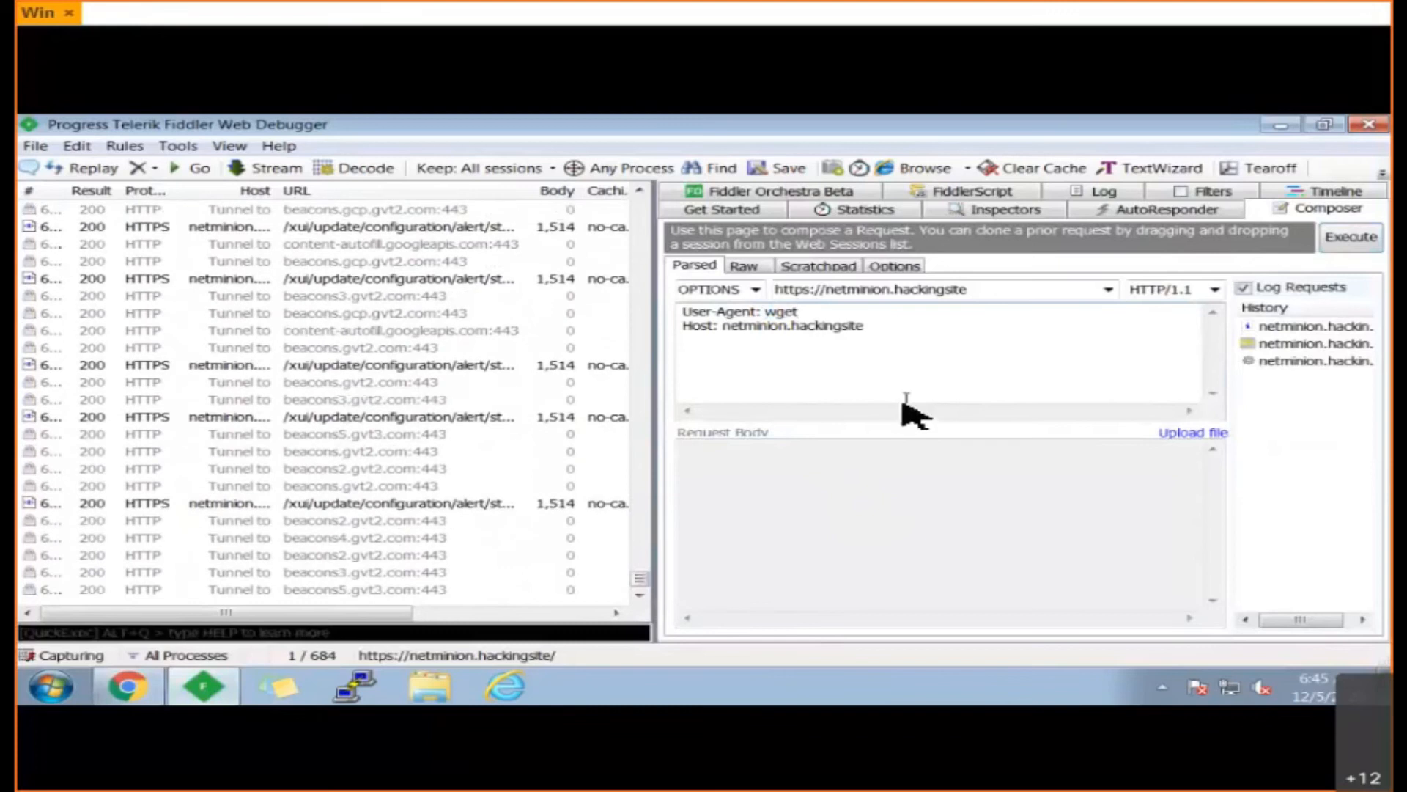
left_click(755, 290)
left_click(749, 313)
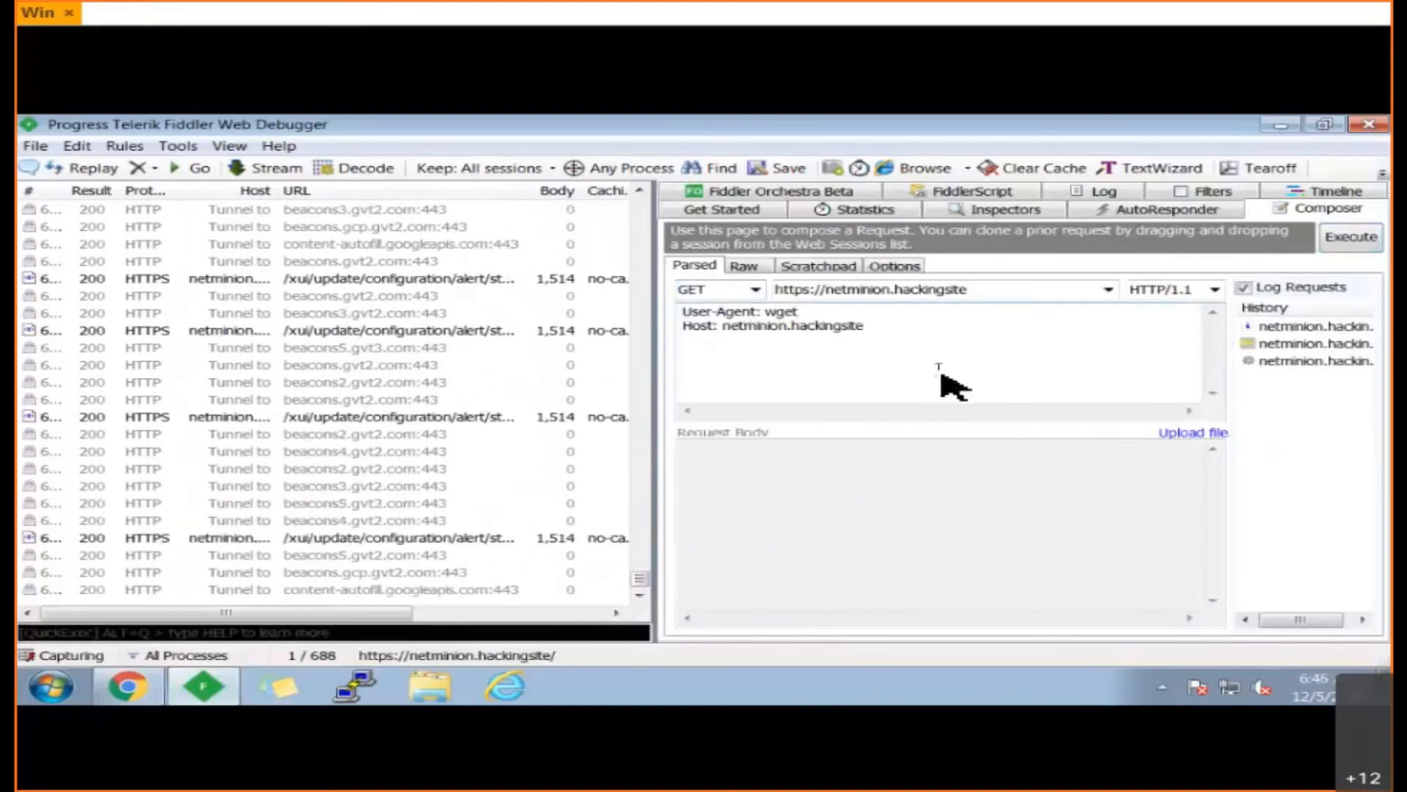
key("BackSpace")
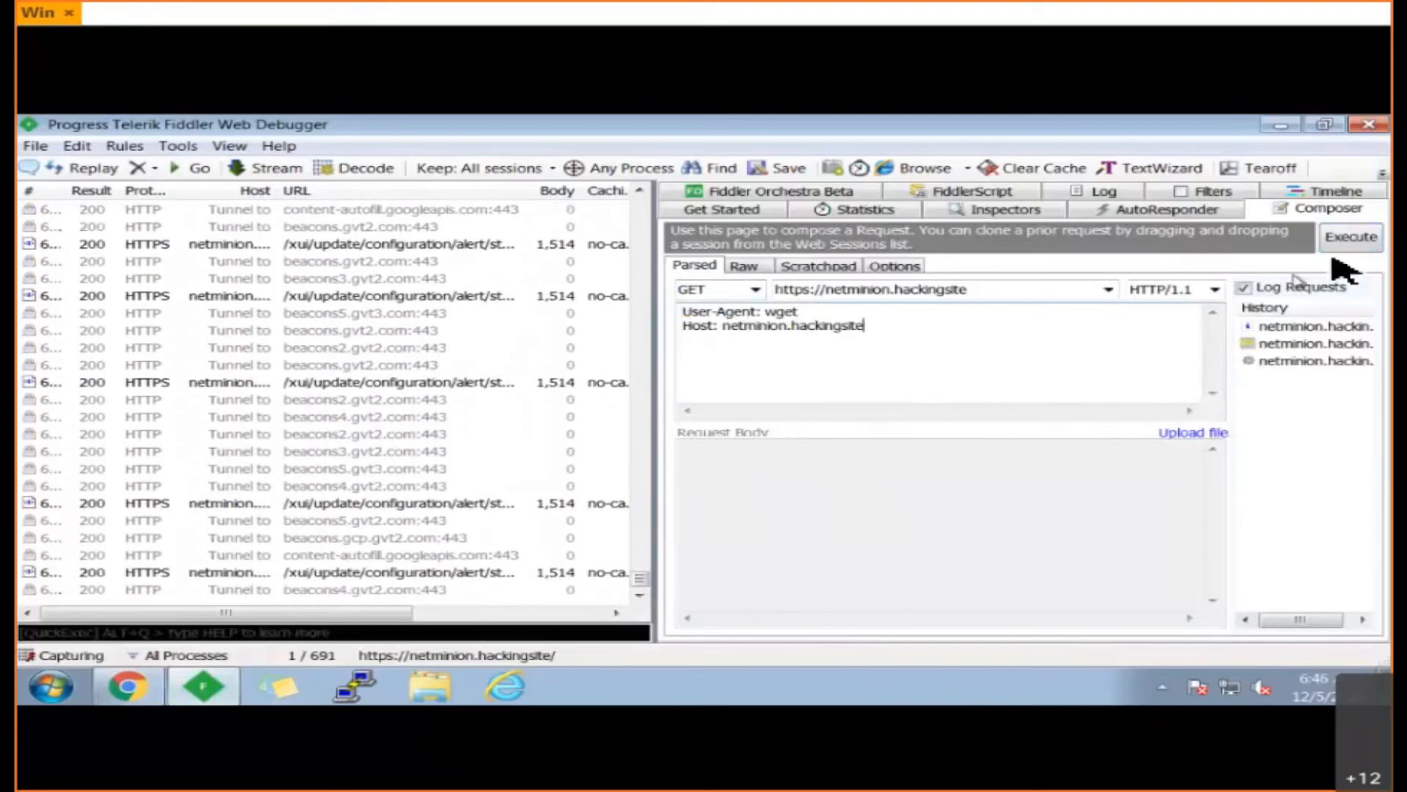
left_click(1353, 246)
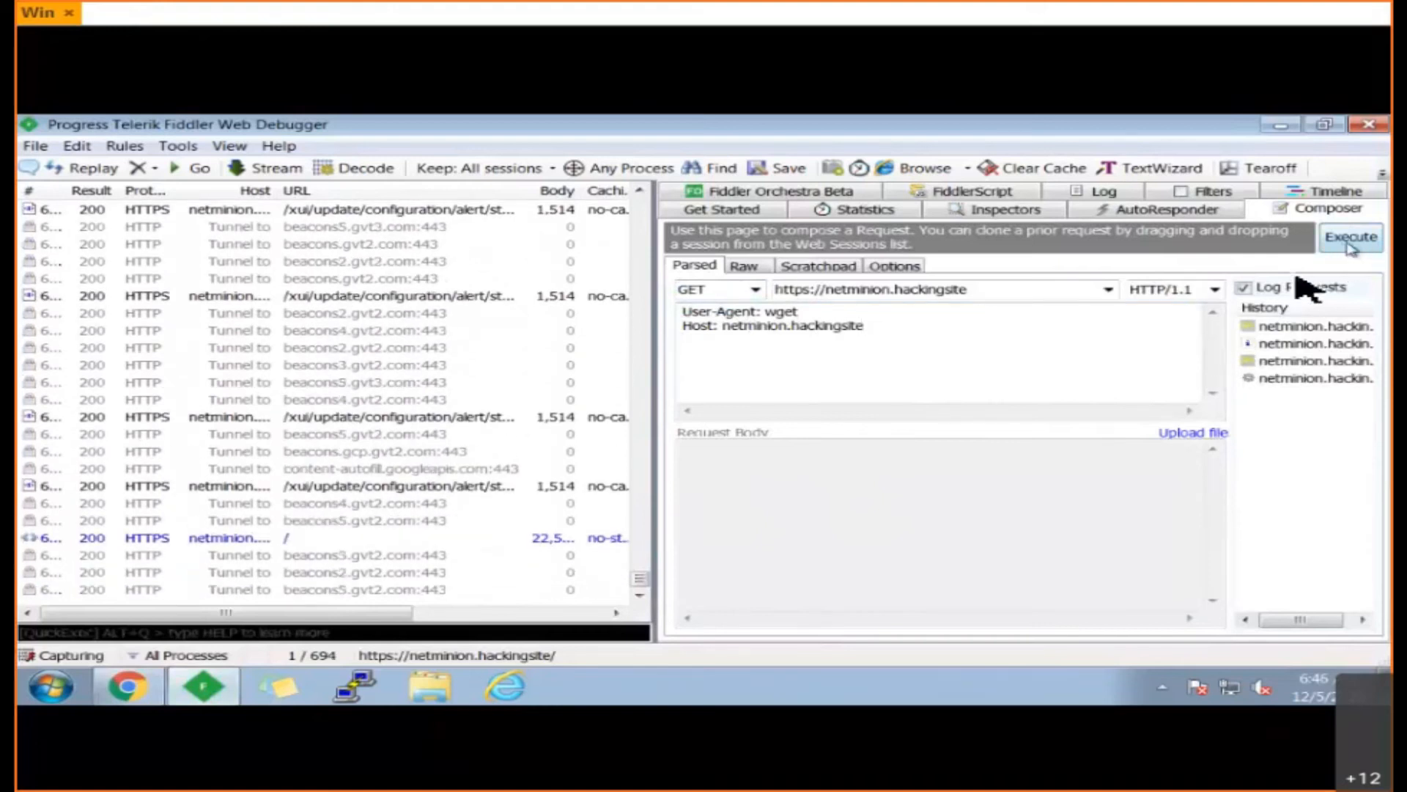
- Switch to BIG-IP in Chrome, clear the Illegal Requests filter in the application event log and view the newest request's details
left_click(134, 708)
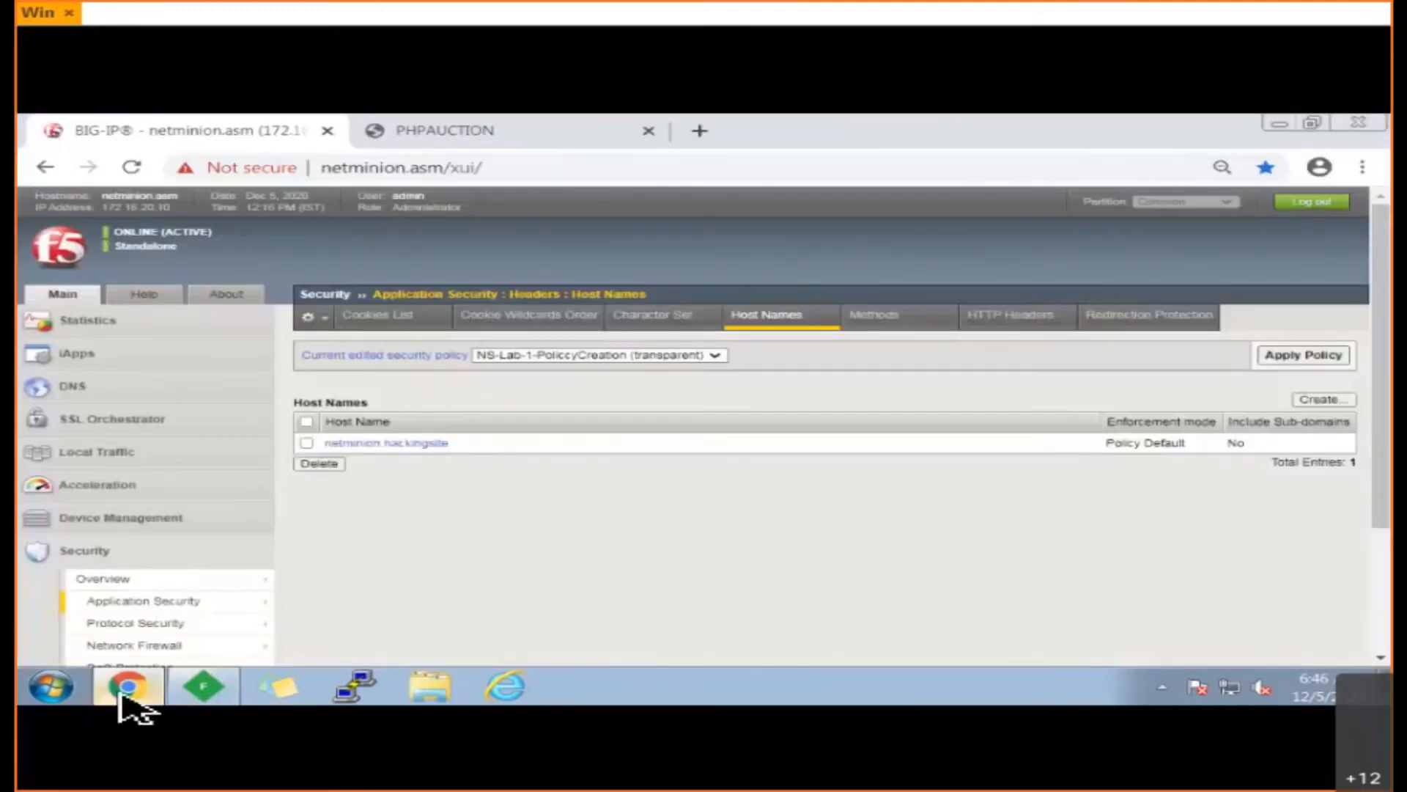
scroll(189, 525, "down", 2)
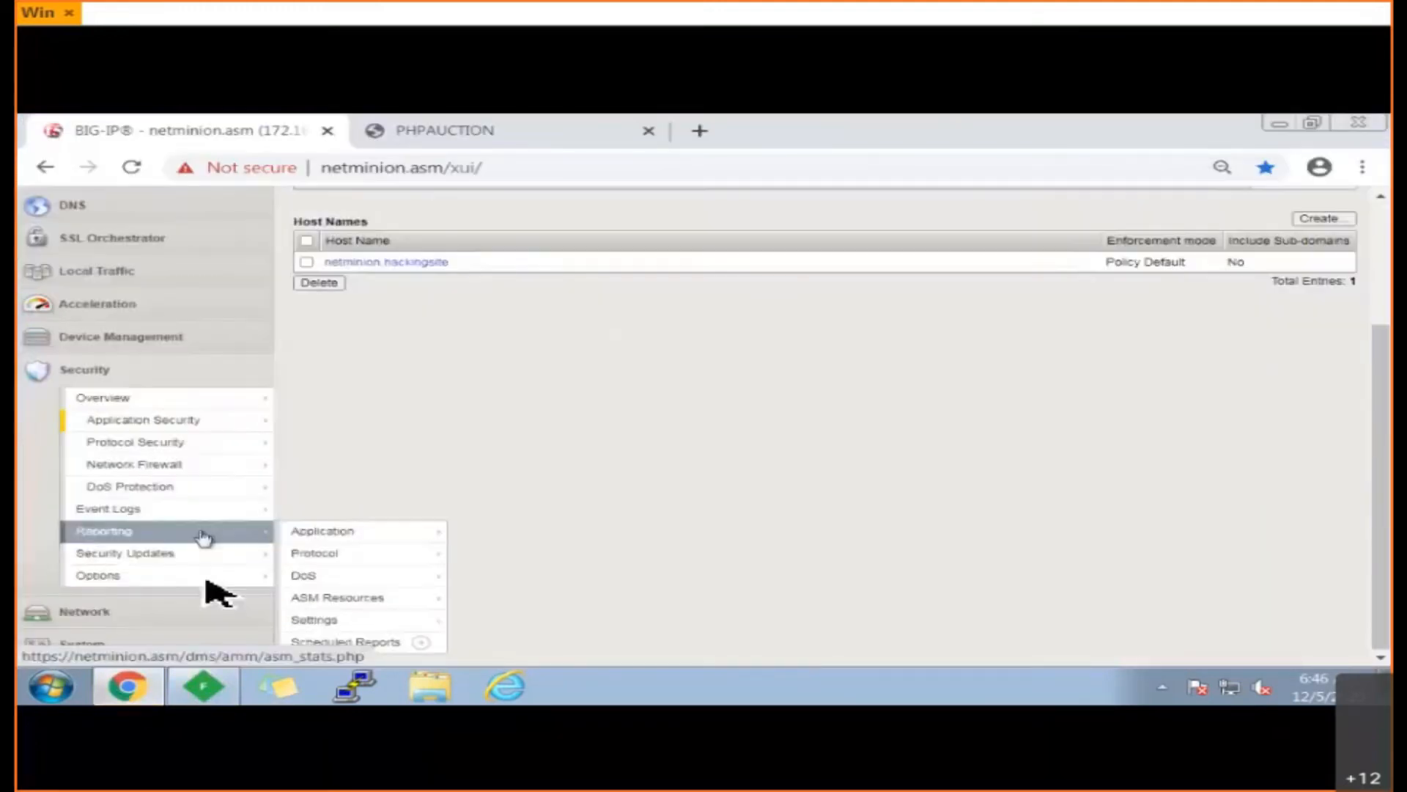
left_click(188, 516)
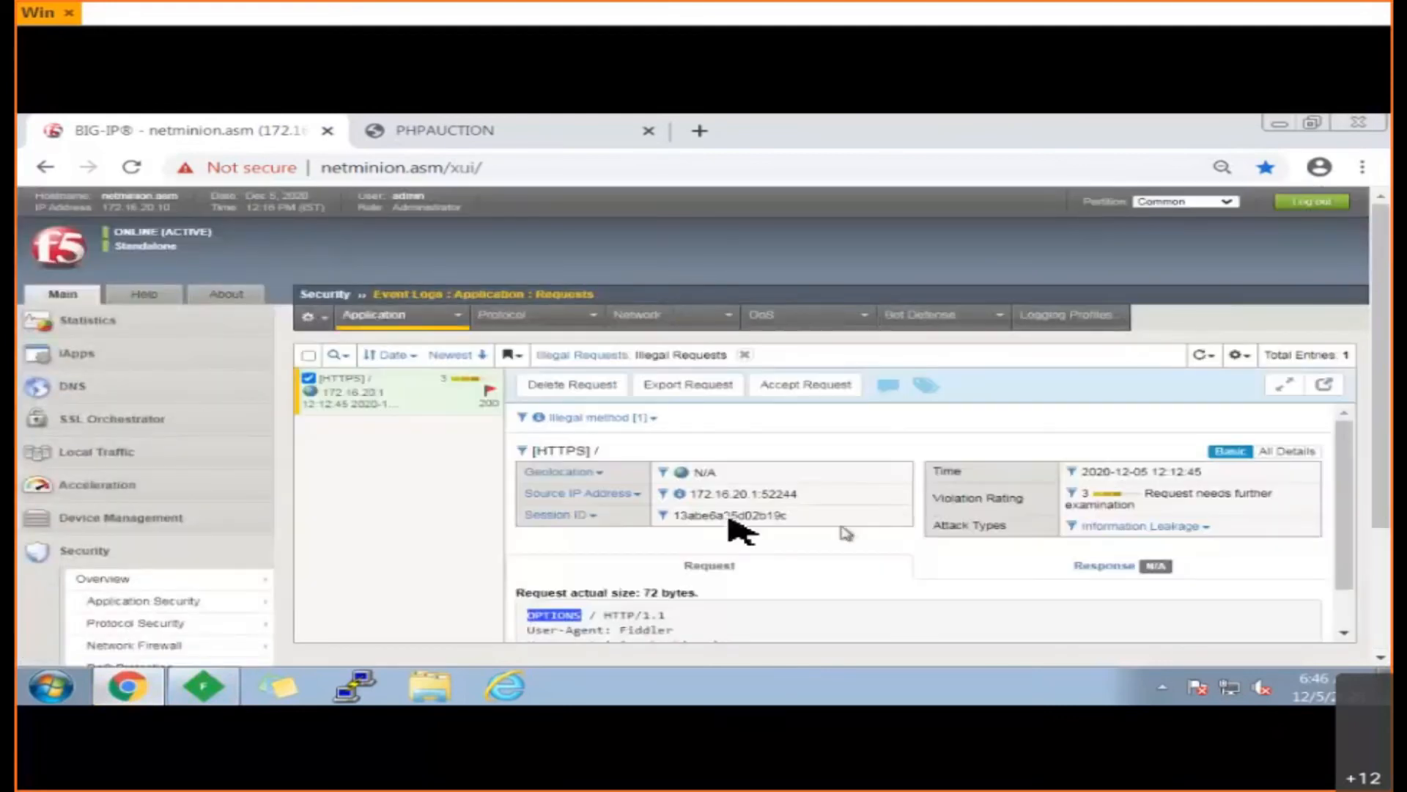
left_click(746, 356)
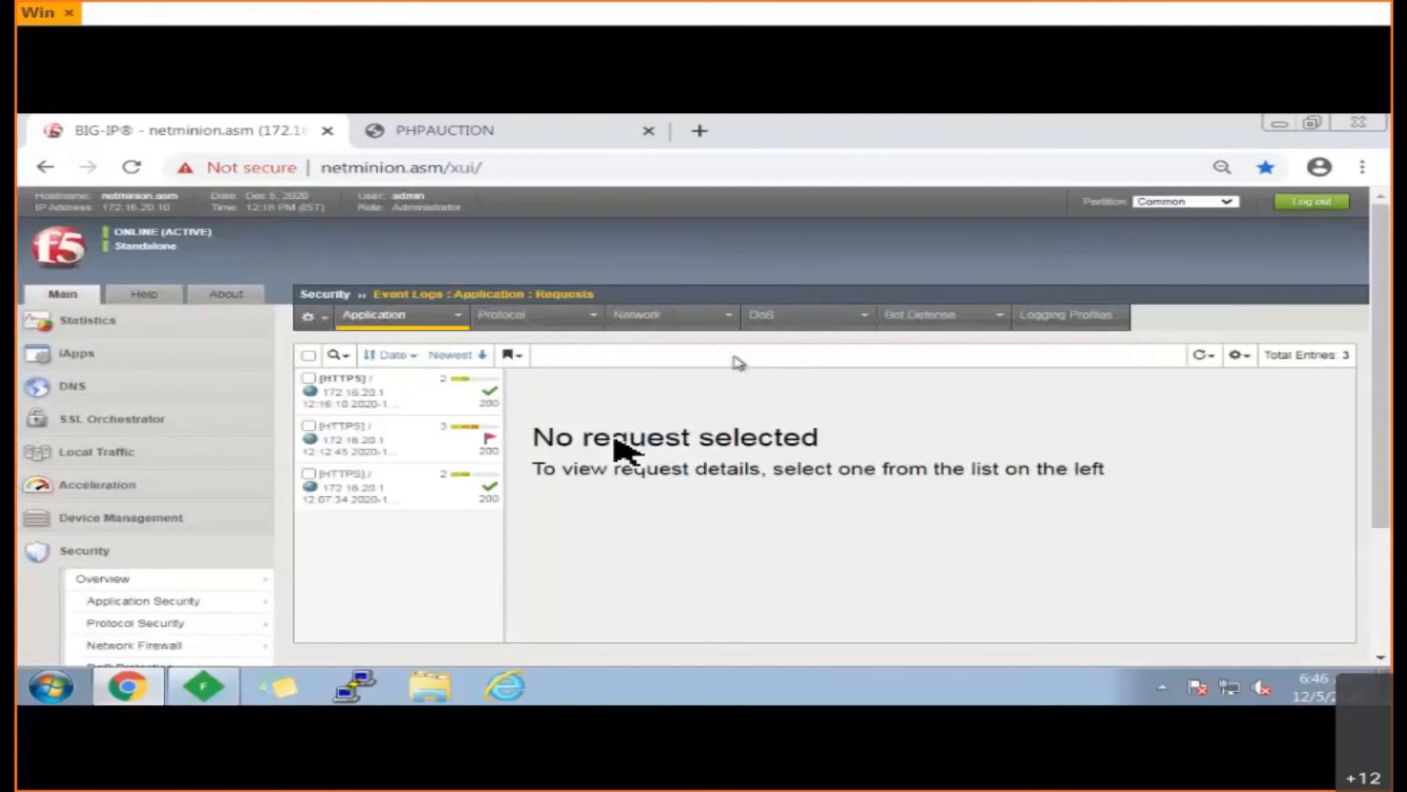
left_click(409, 403)
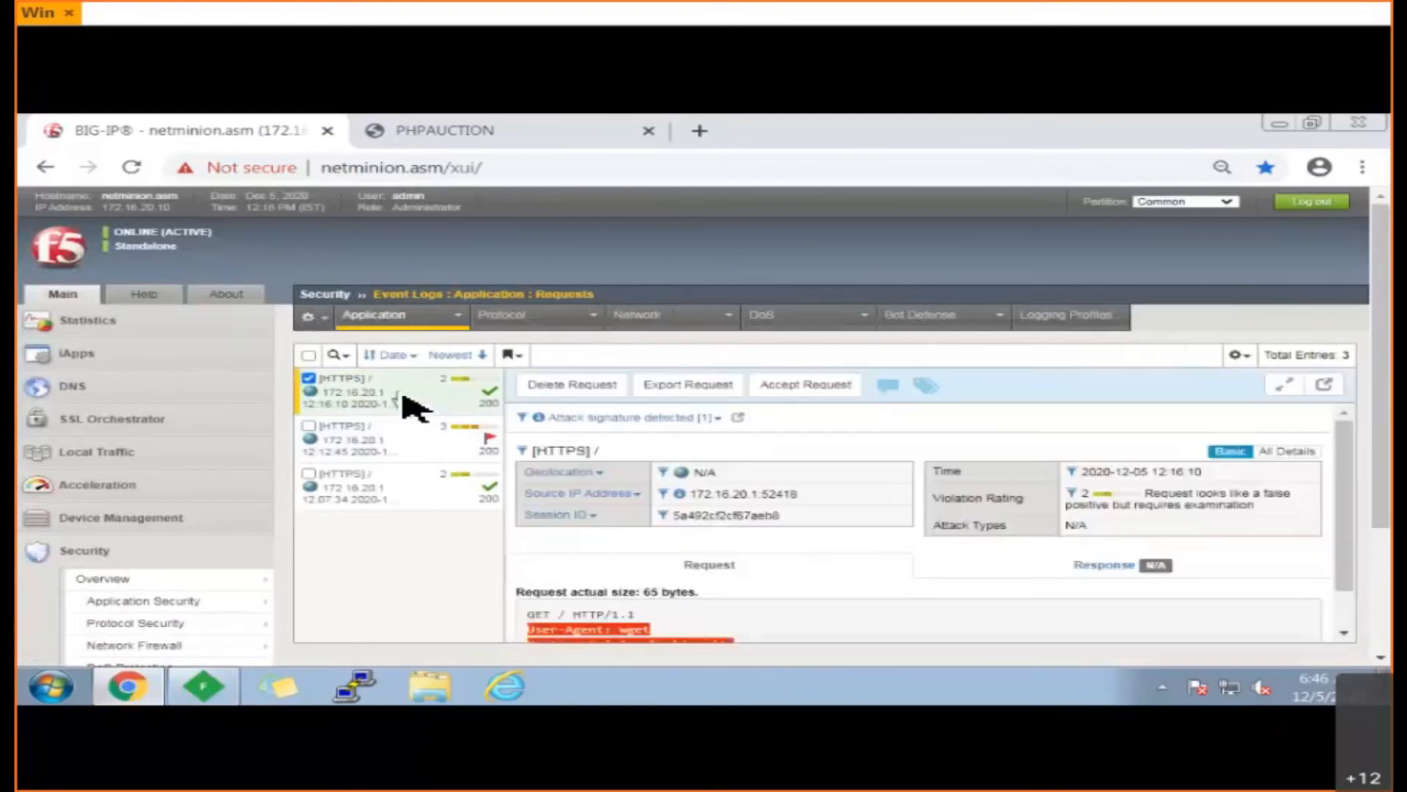
scroll(765, 576, "down", 1)
scroll(766, 571, "up", 1)
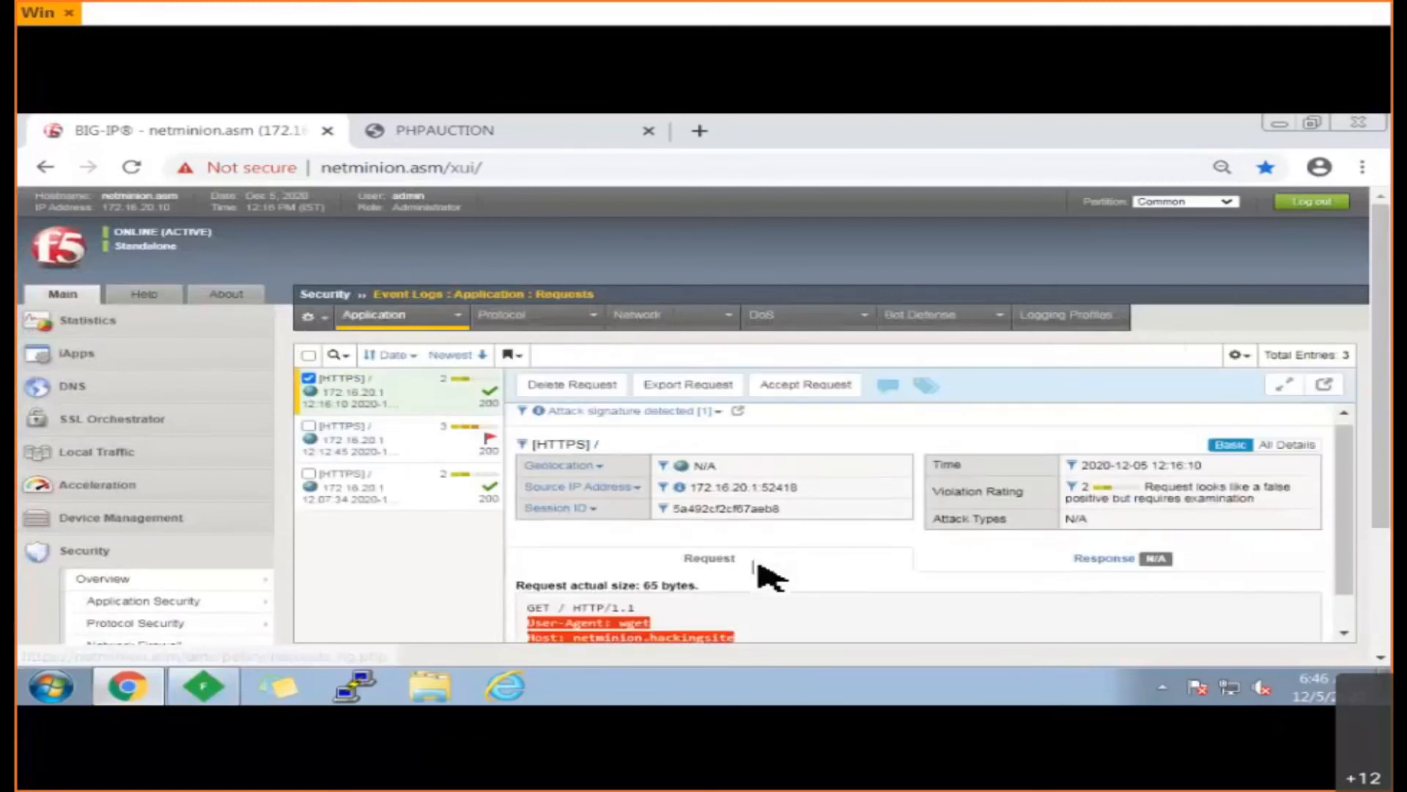
- Open the wget request's full details in a separate tab, examine its detected attack signature, header fields and blocking settings, and close the tab
left_click(1326, 388)
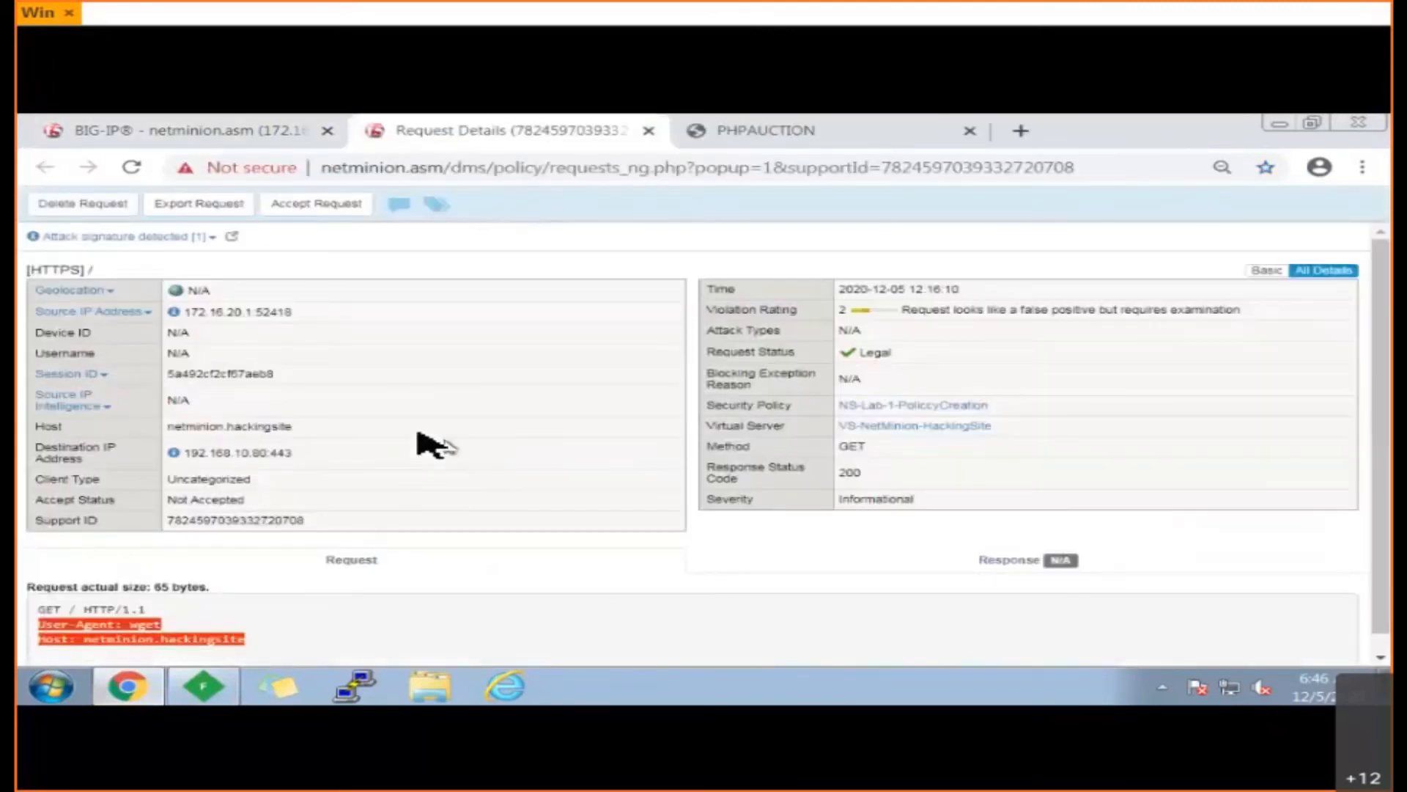
left_click(212, 239)
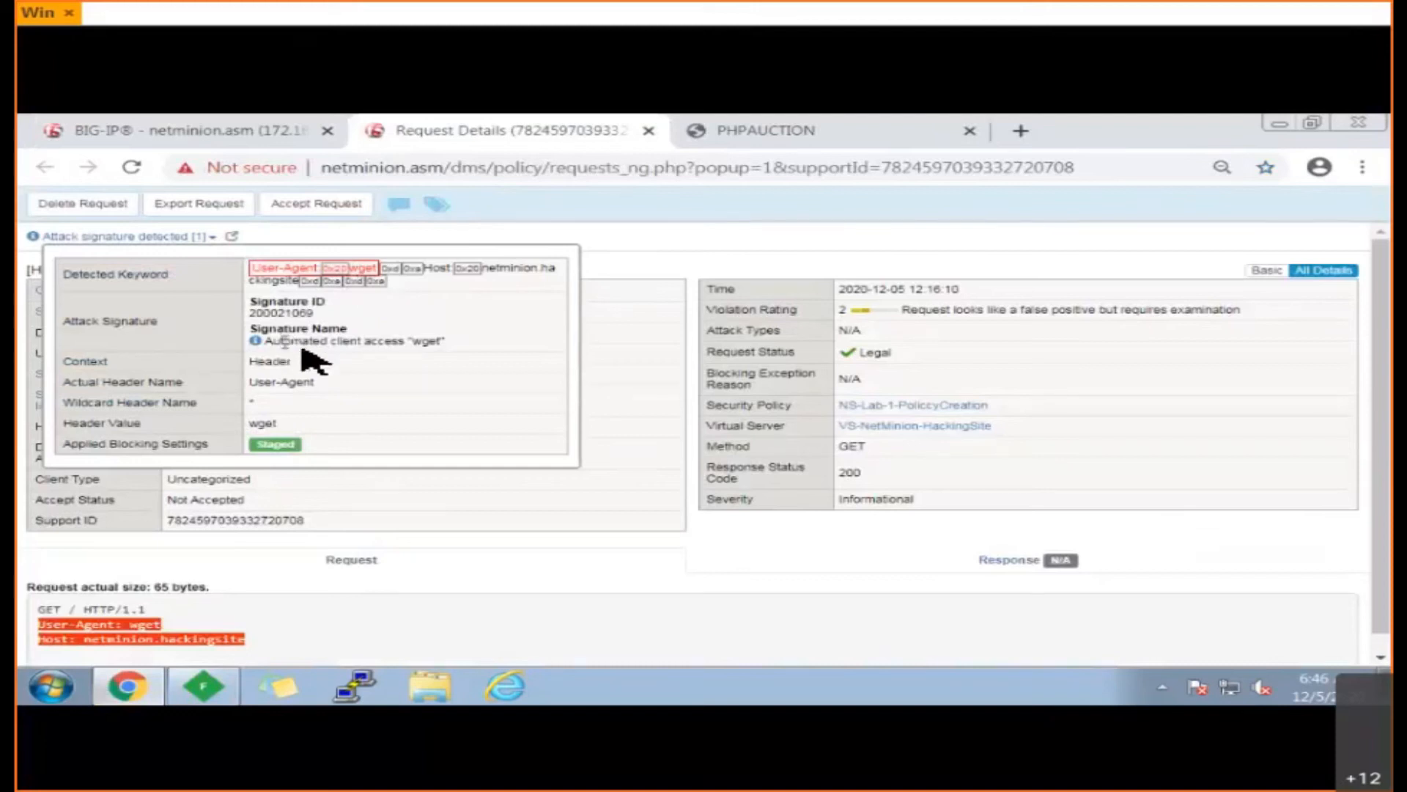
left_click_drag(296, 340, 501, 349)
left_click(413, 364)
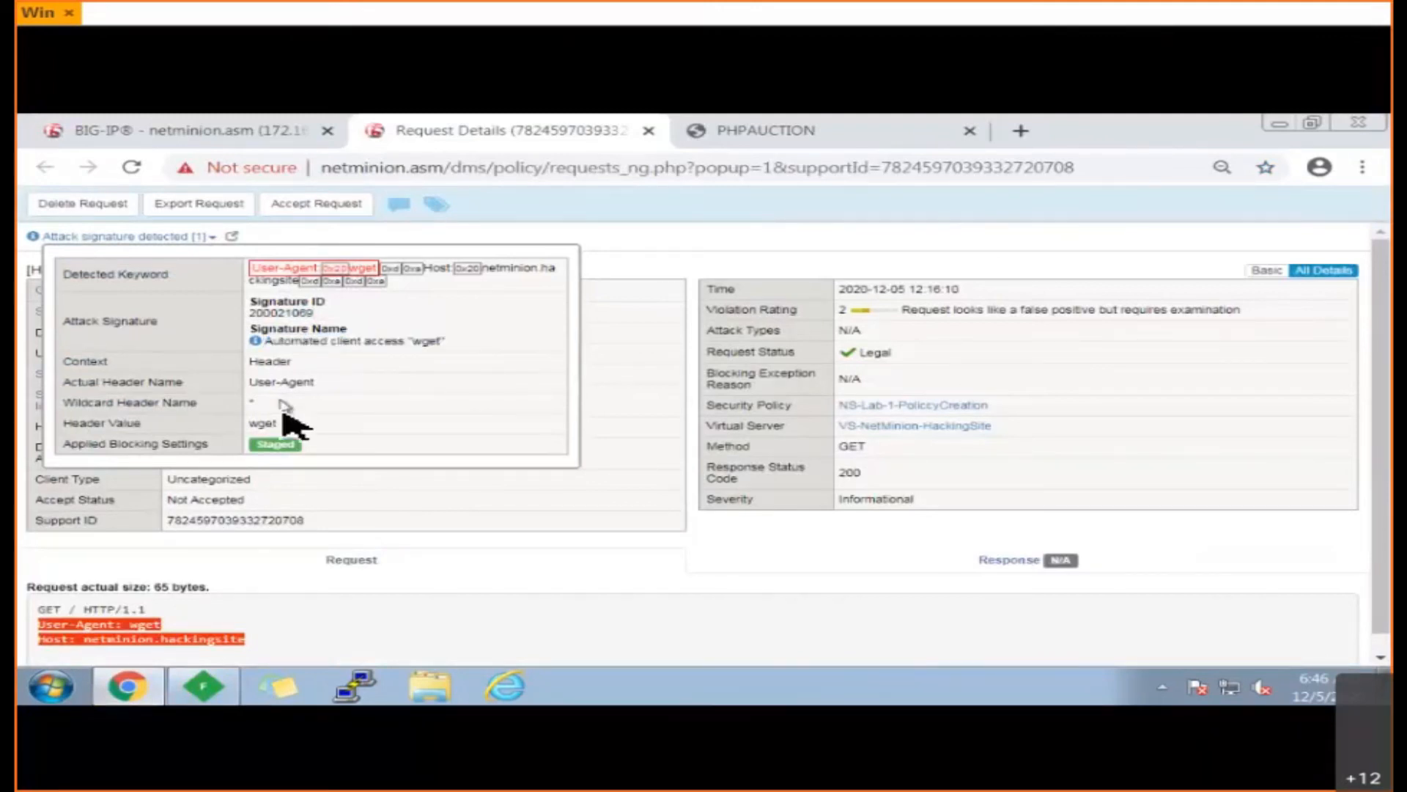
left_click_drag(248, 381, 347, 385)
left_click_drag(126, 402, 291, 411)
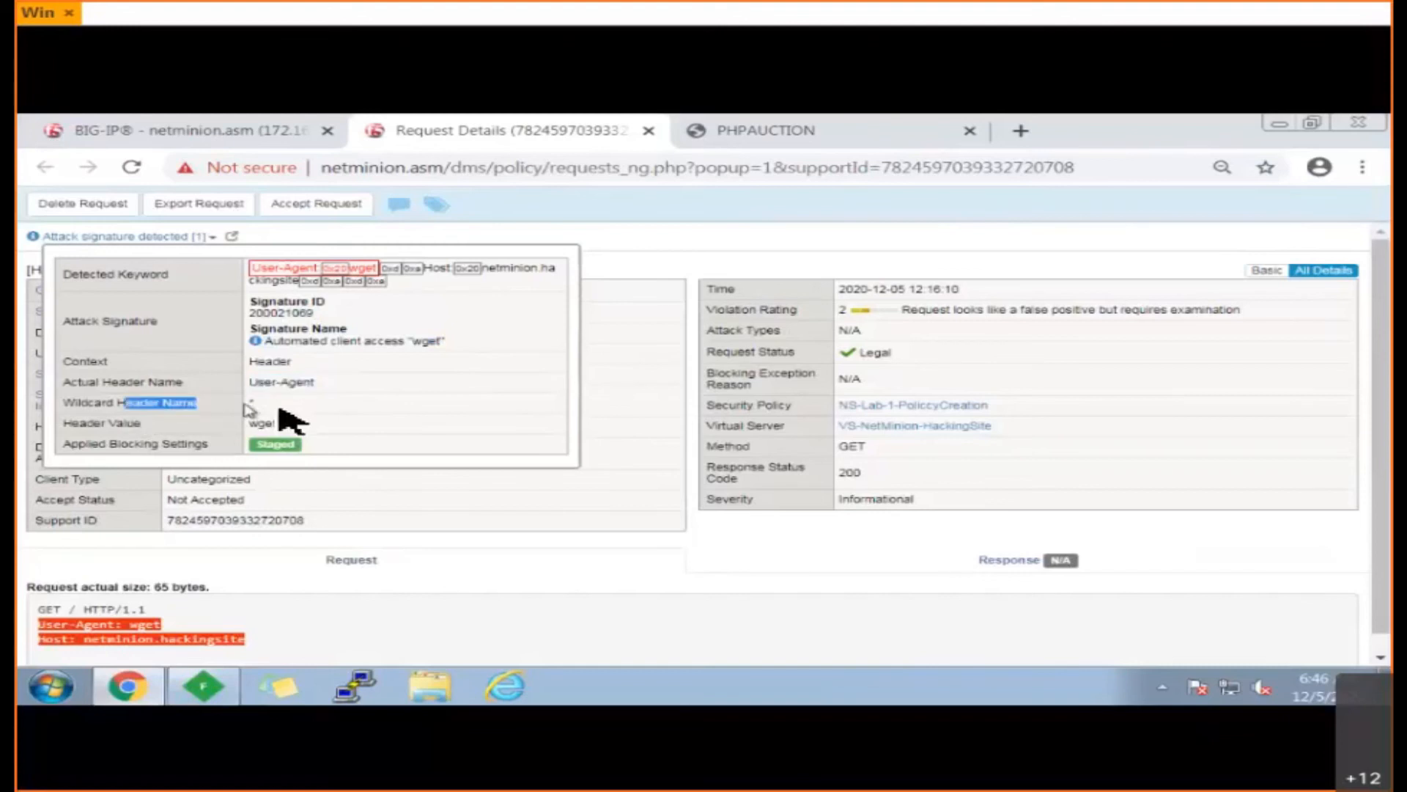
left_click(428, 411)
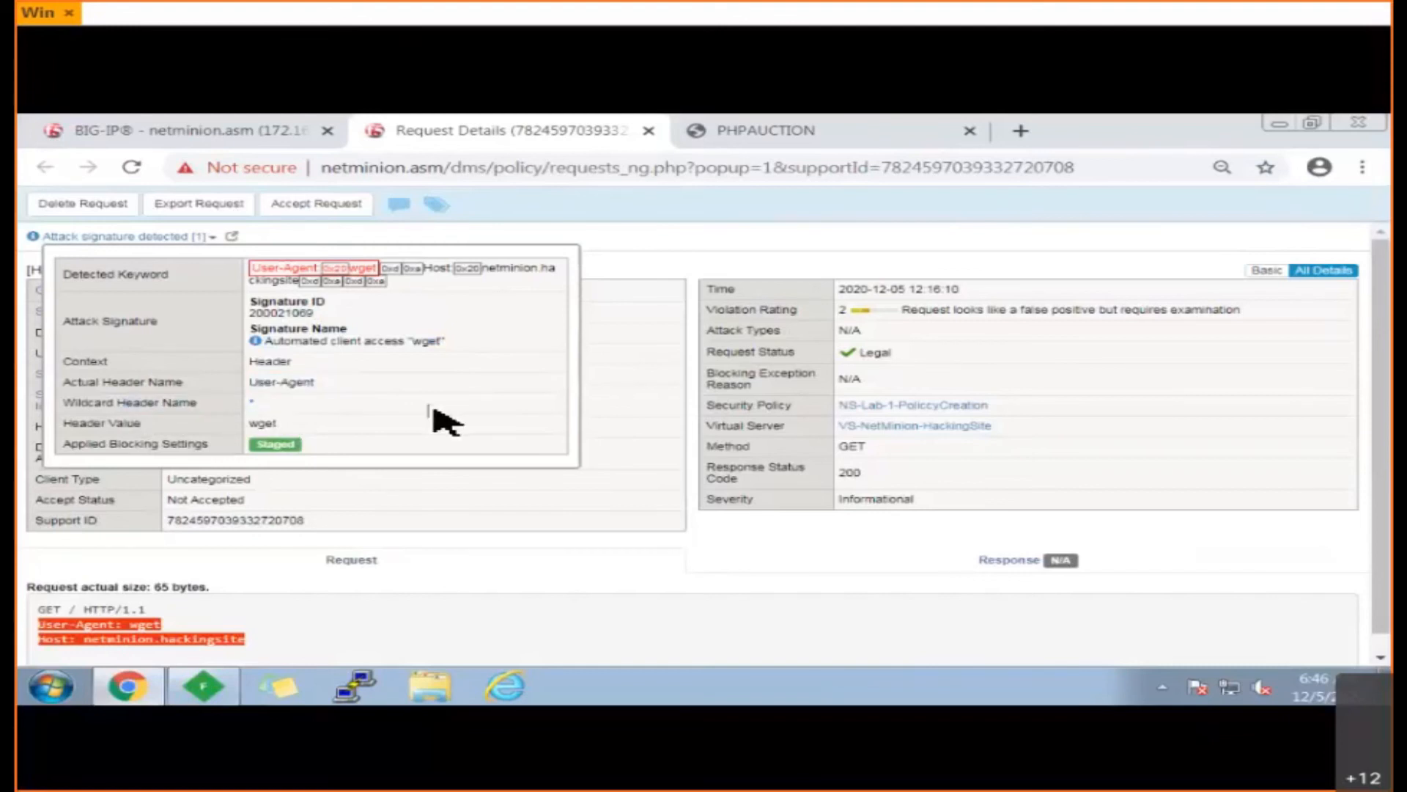
left_click_drag(109, 423, 290, 426)
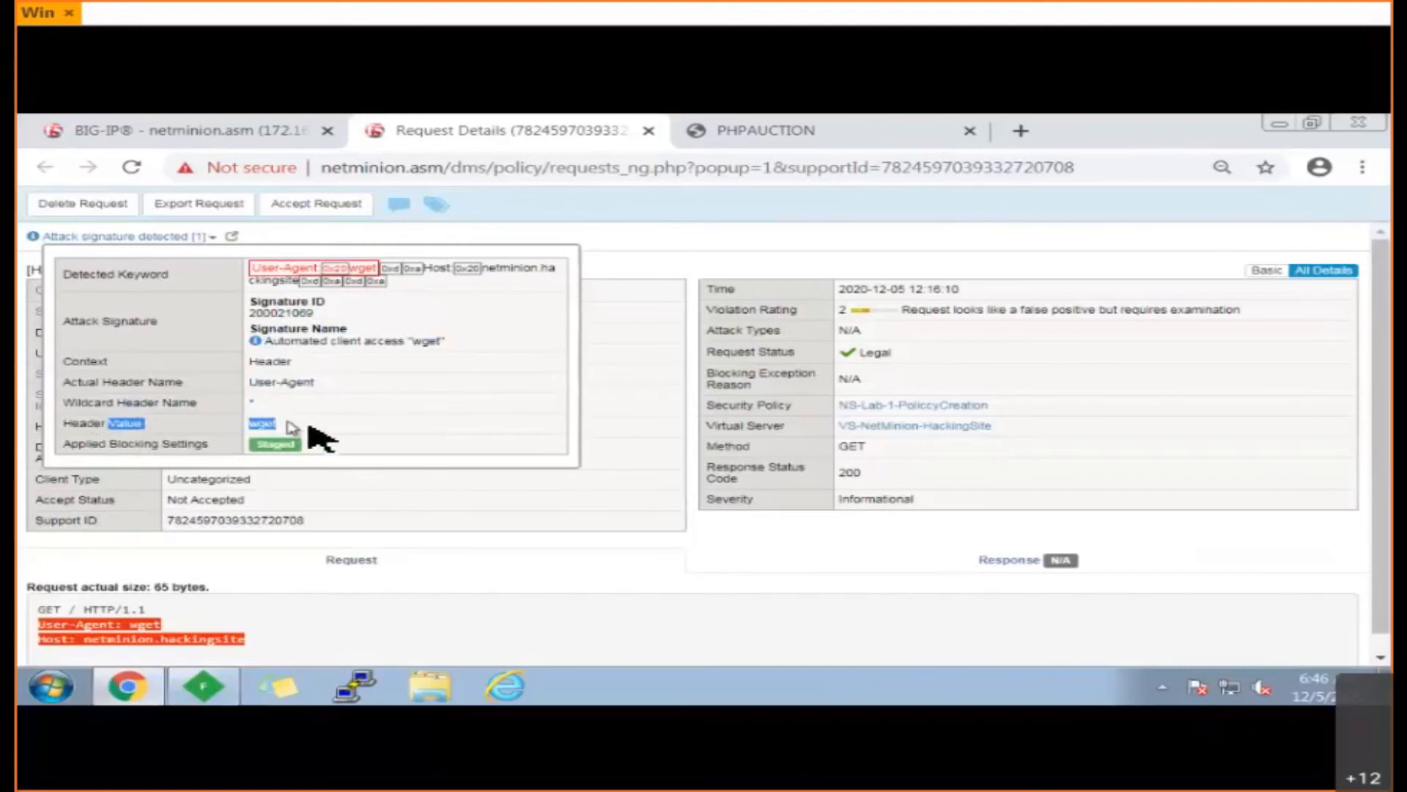
left_click(420, 431)
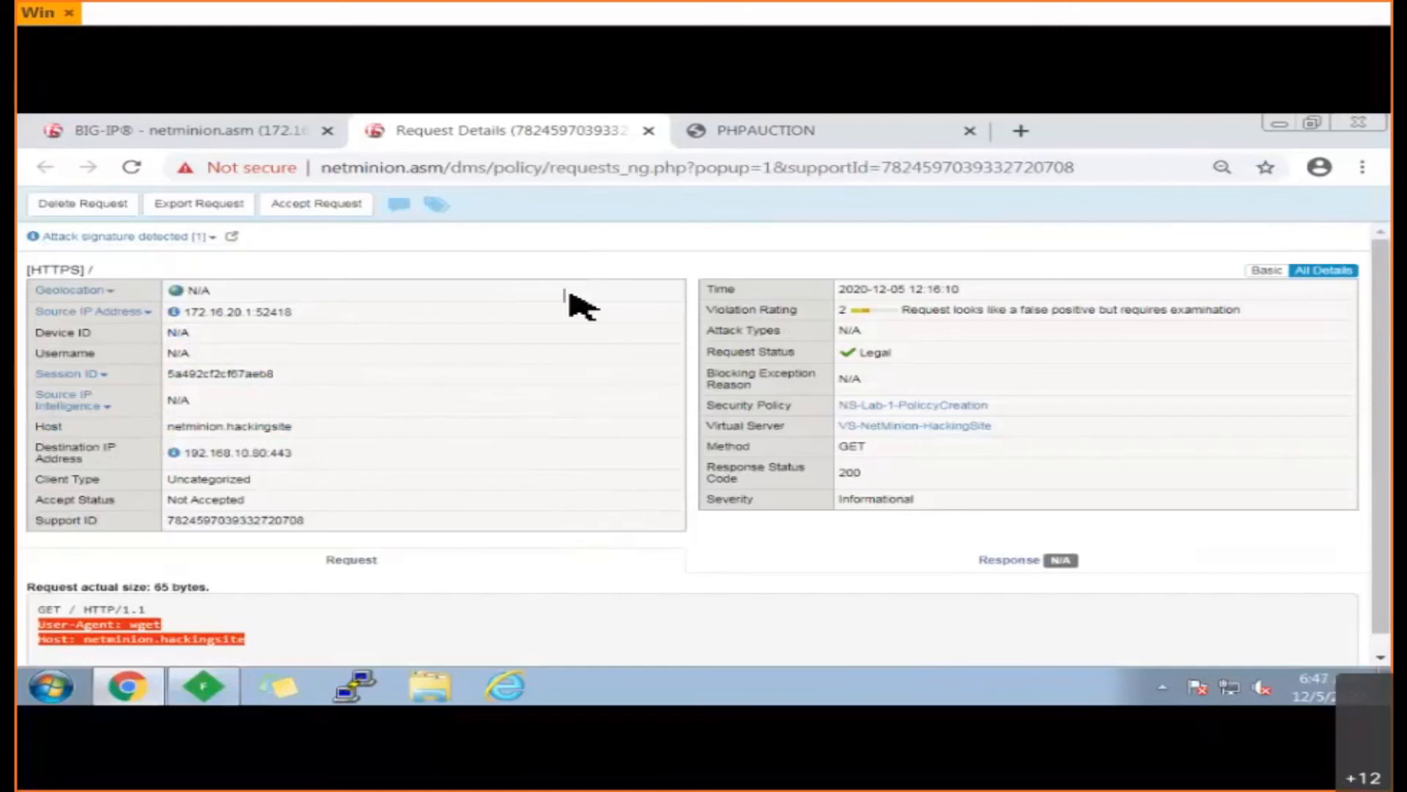
left_click(650, 132)
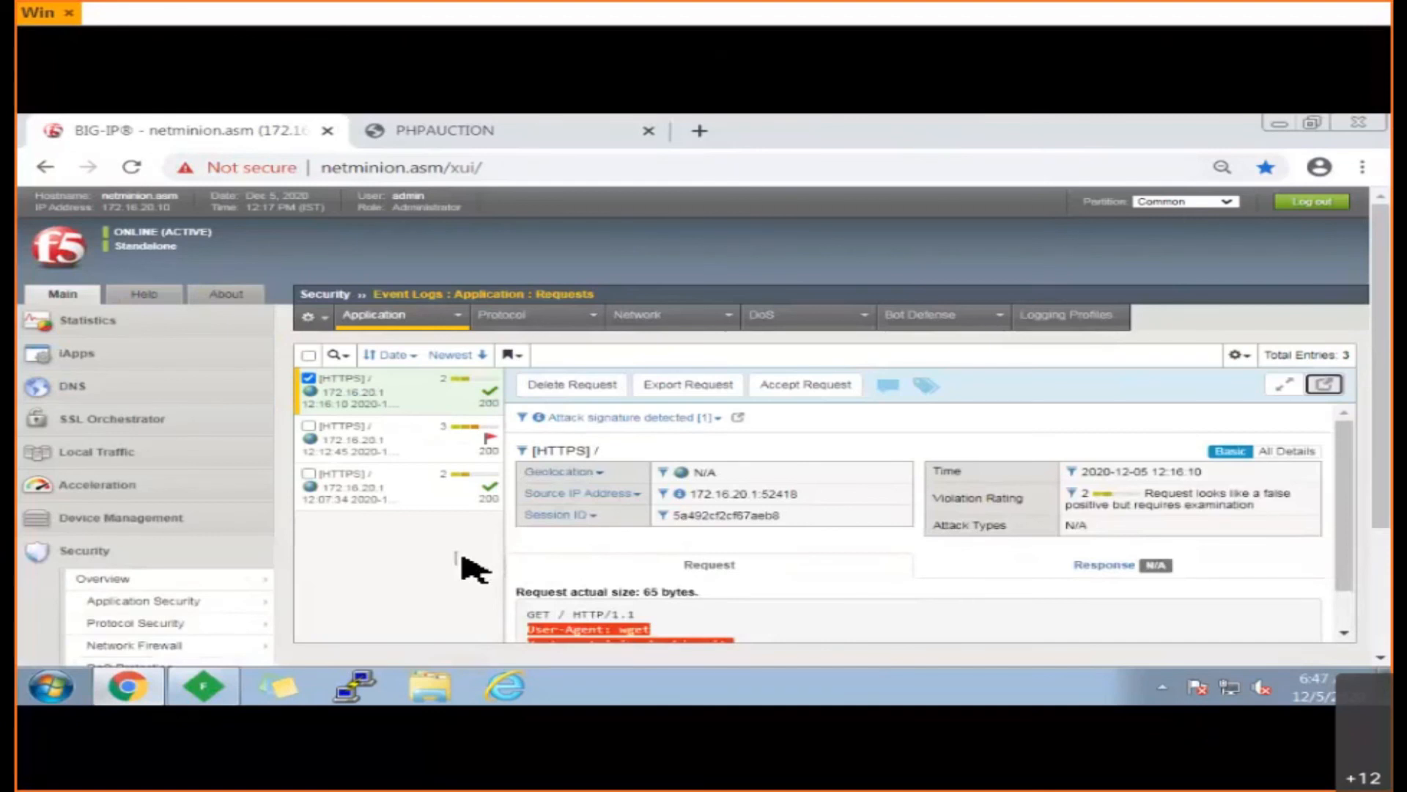
- Check the annotated lab notes in the Snipping Tool and return to the BIG-IP event log
left_click(474, 702)
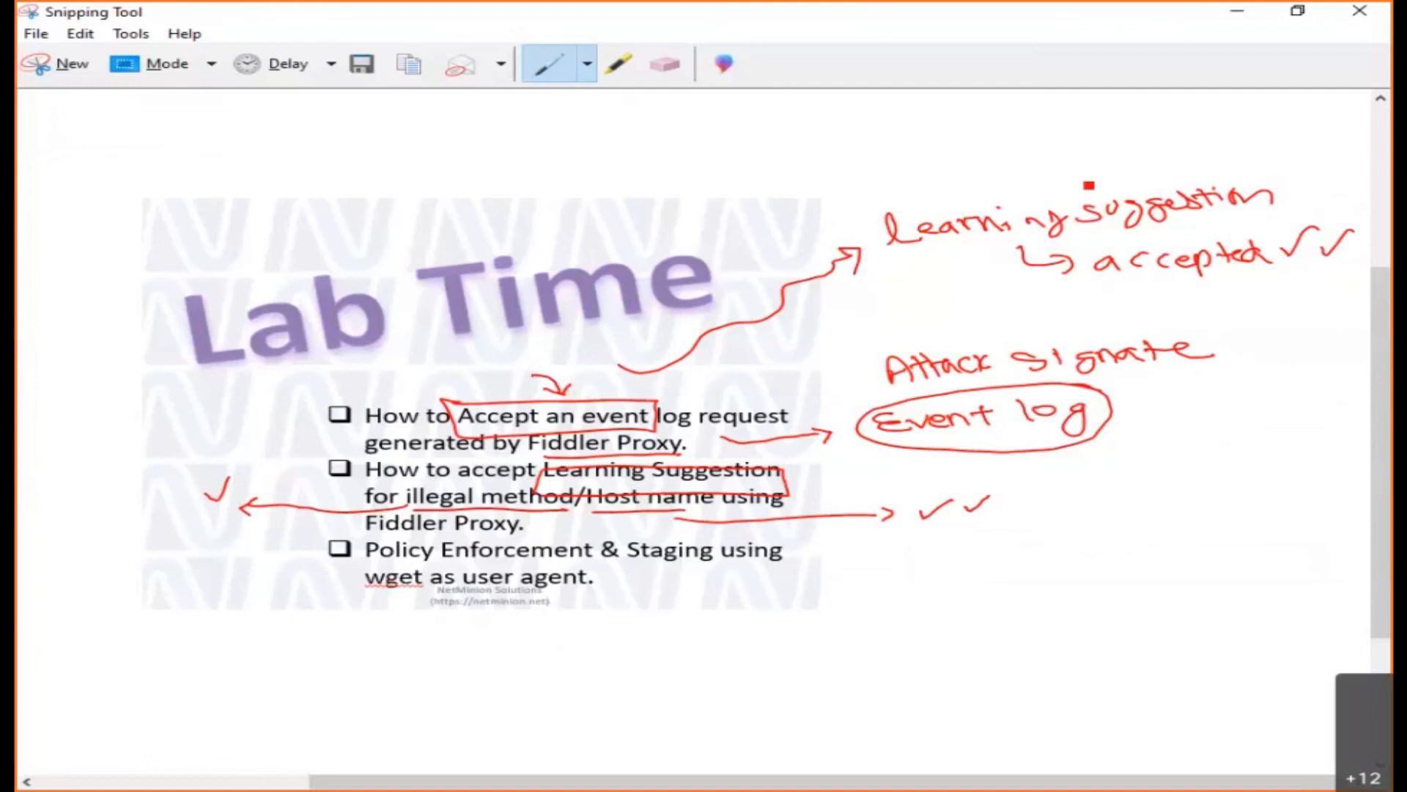
left_click(1239, 12)
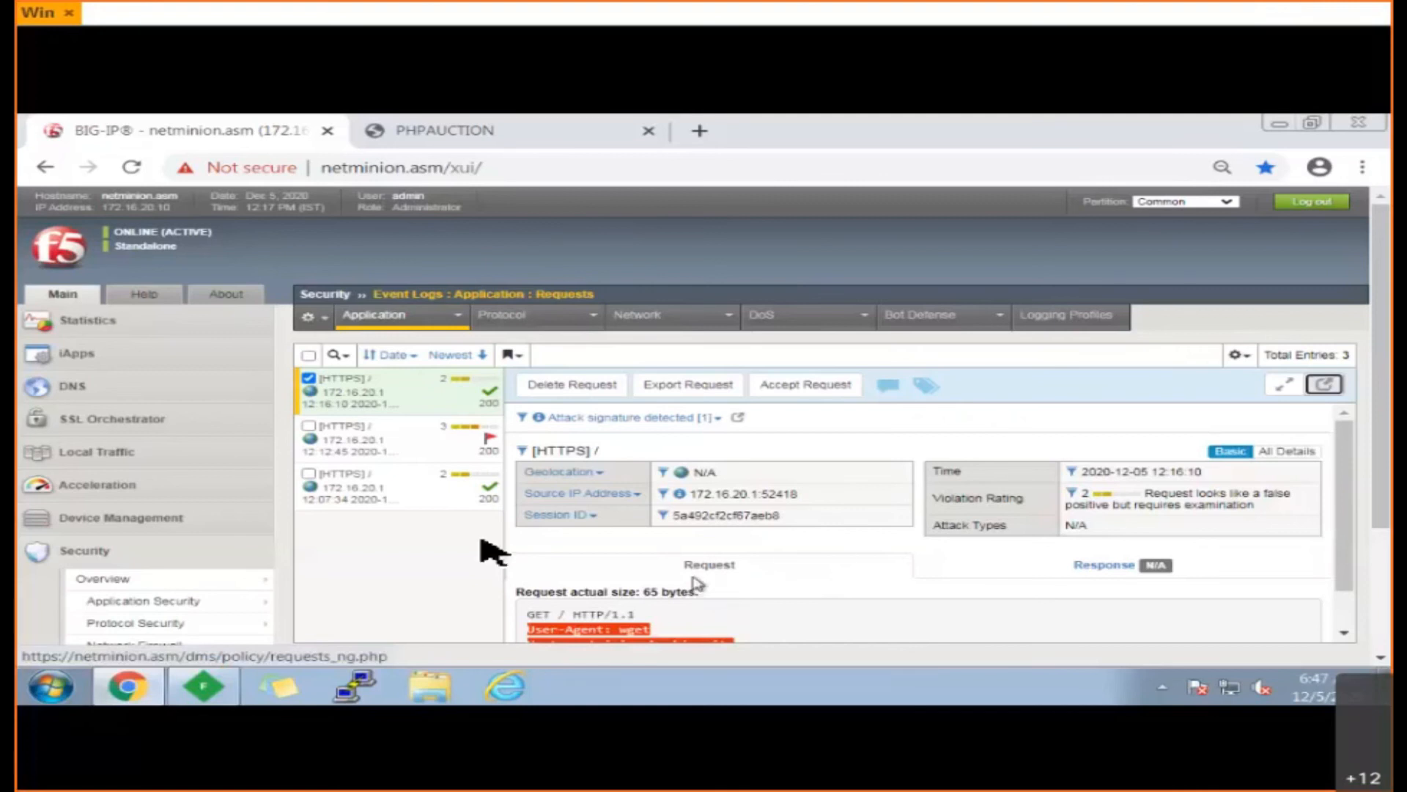
- Open Traffic Learning and, from the Enforcement Readiness Summary, list the signatures that are not enforced and have suggestions
mouse_move(248, 603)
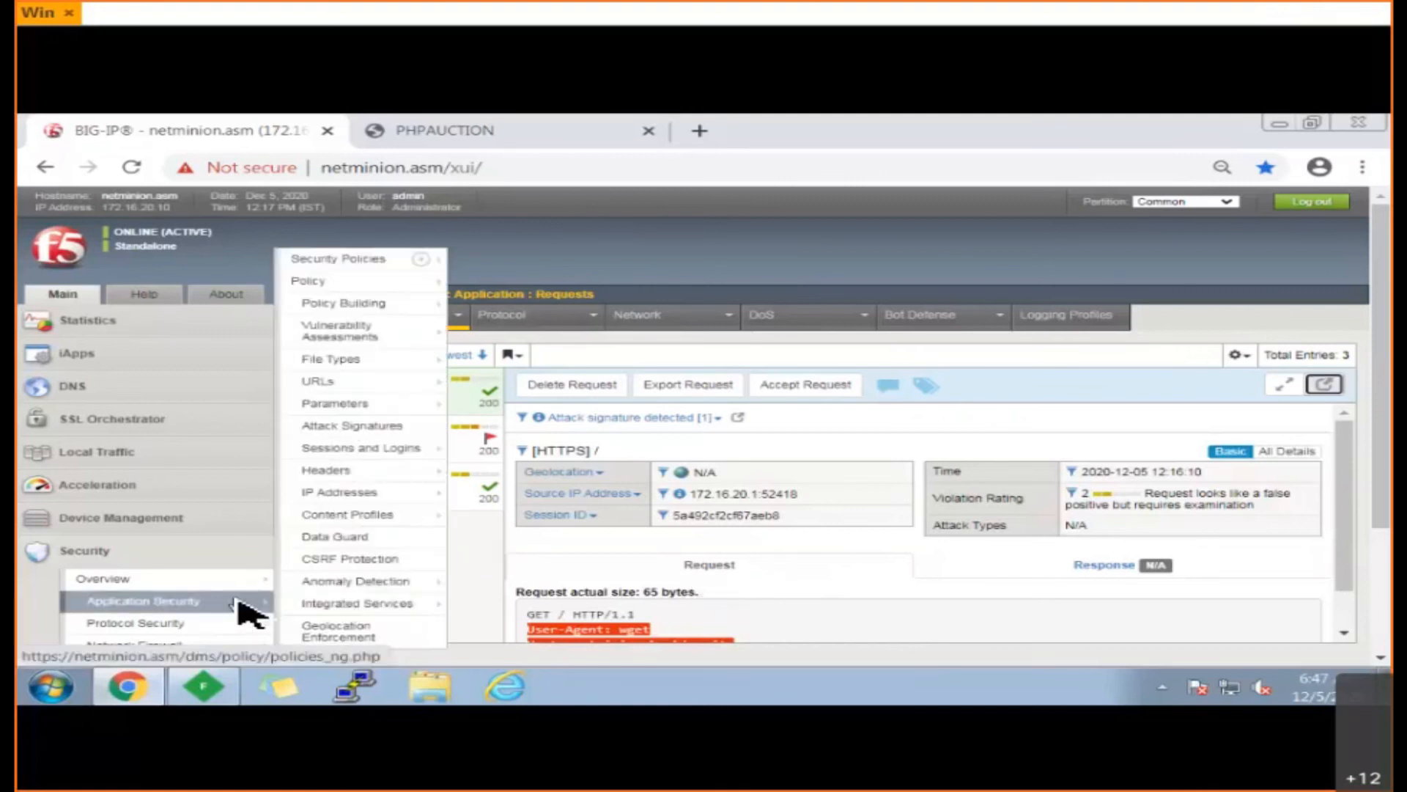
mouse_move(371, 308)
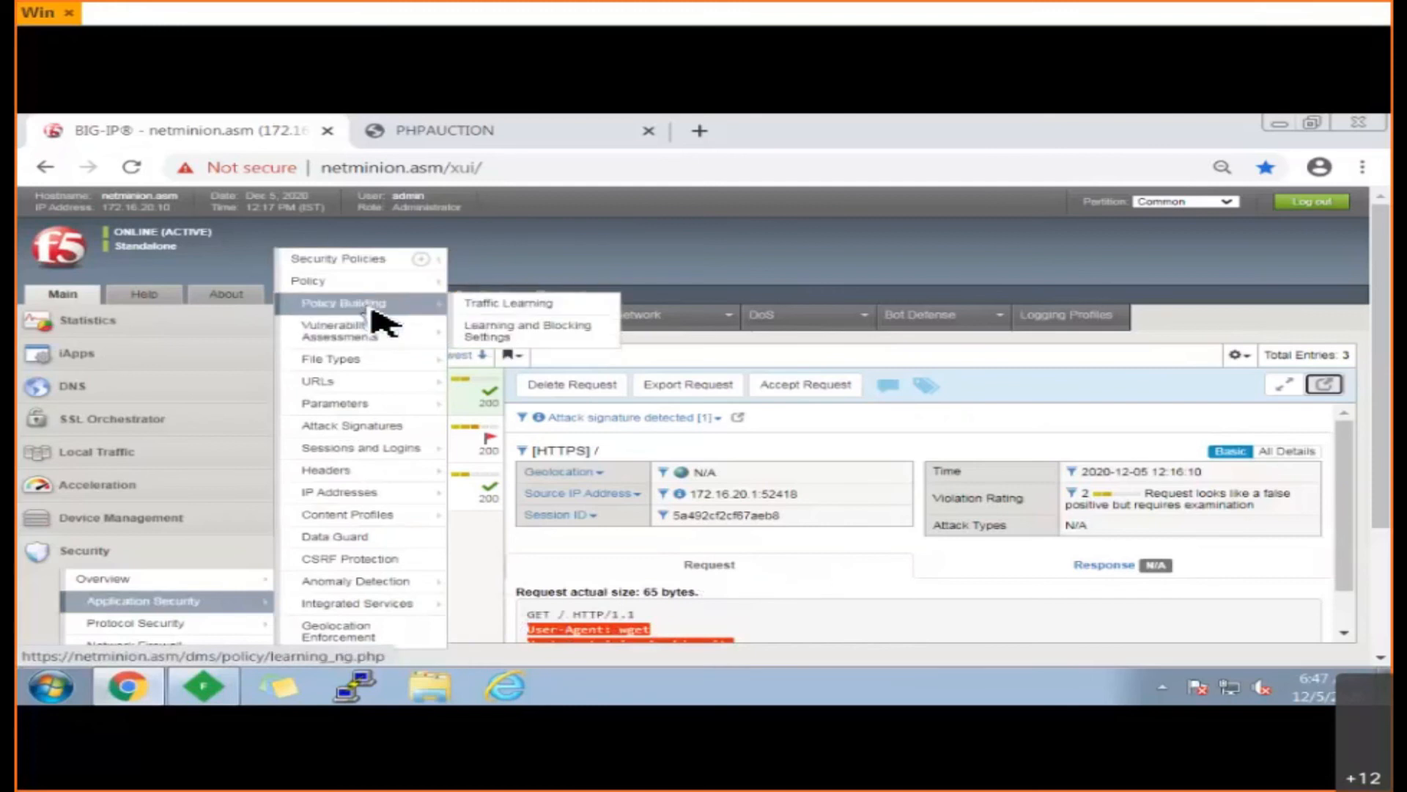
left_click(508, 306)
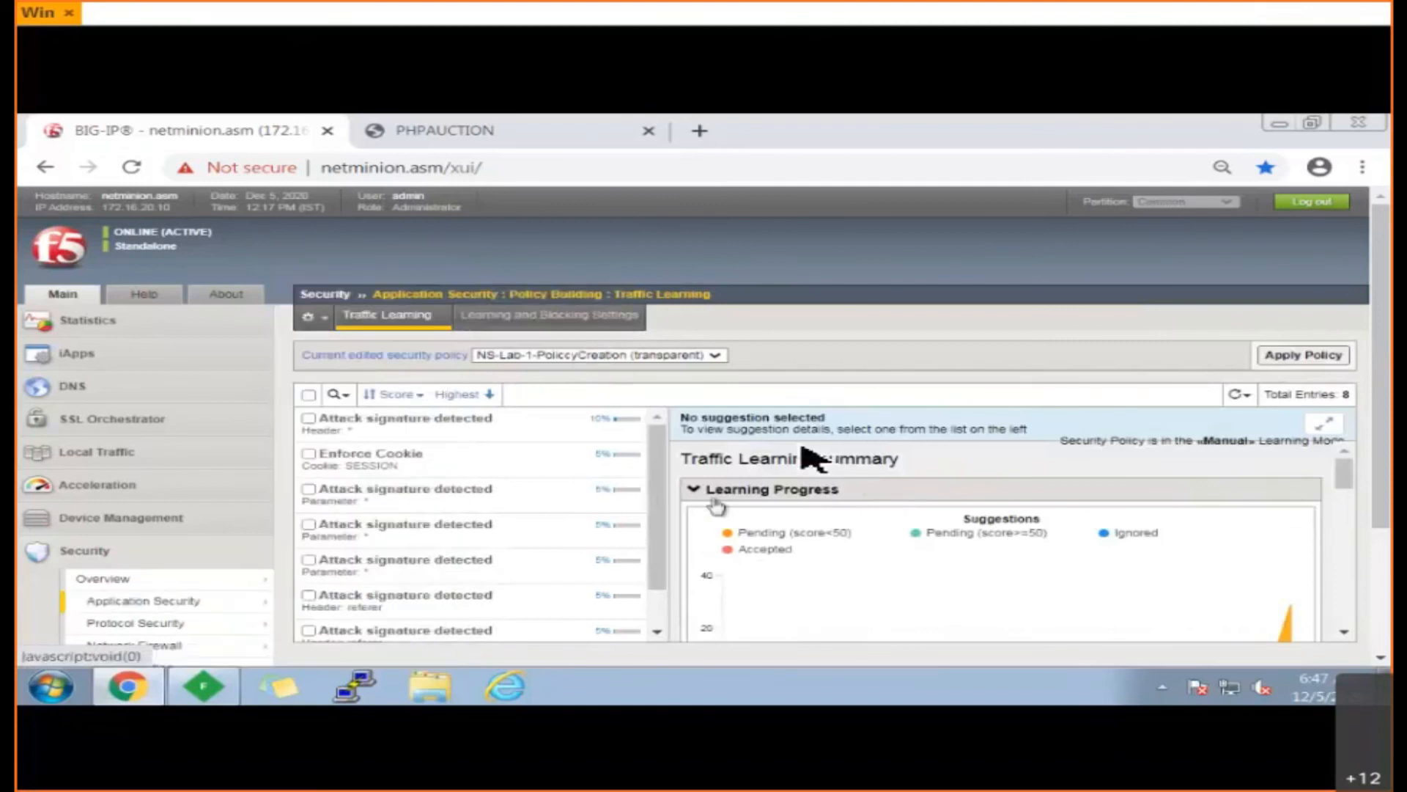
scroll(856, 455, "down", 3)
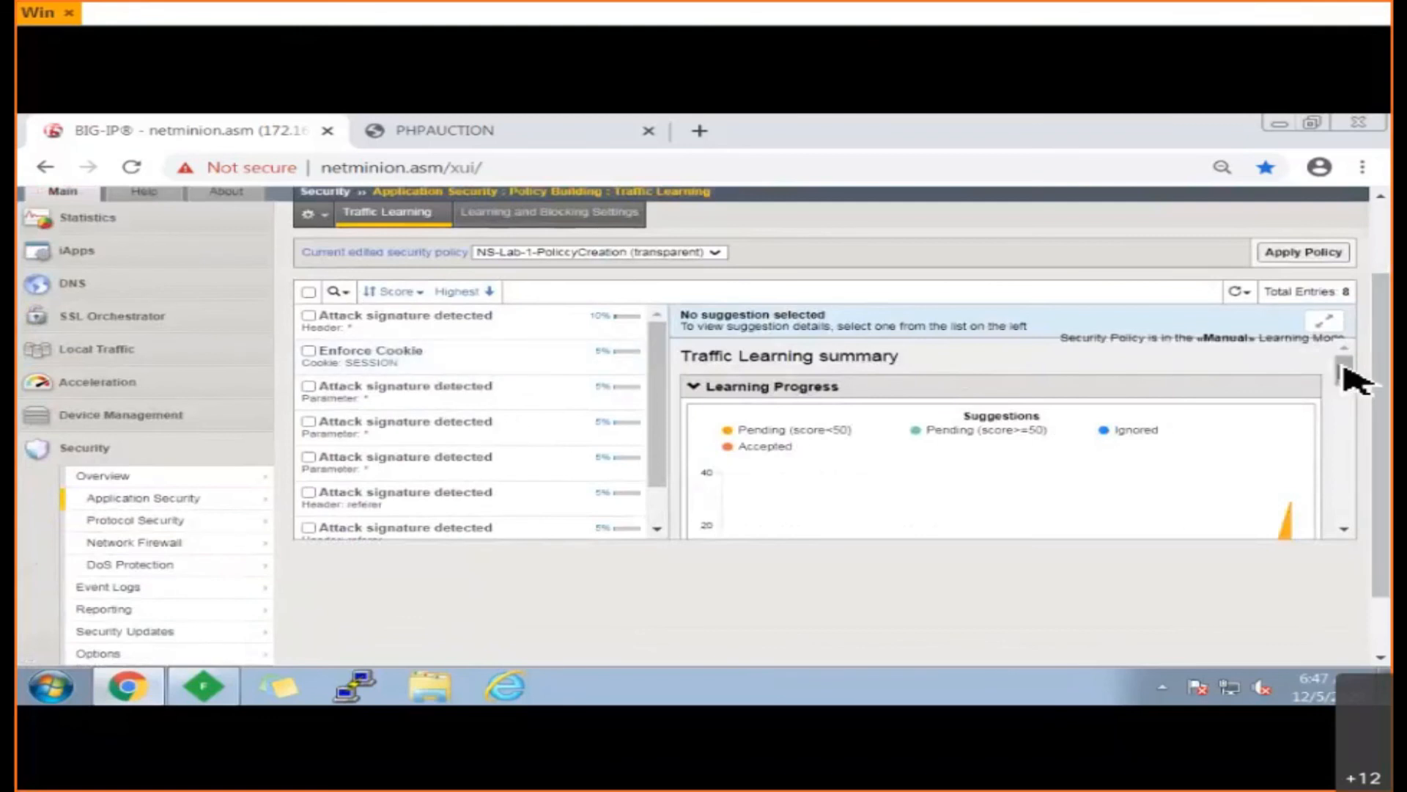
left_click_drag(1352, 384, 1350, 482)
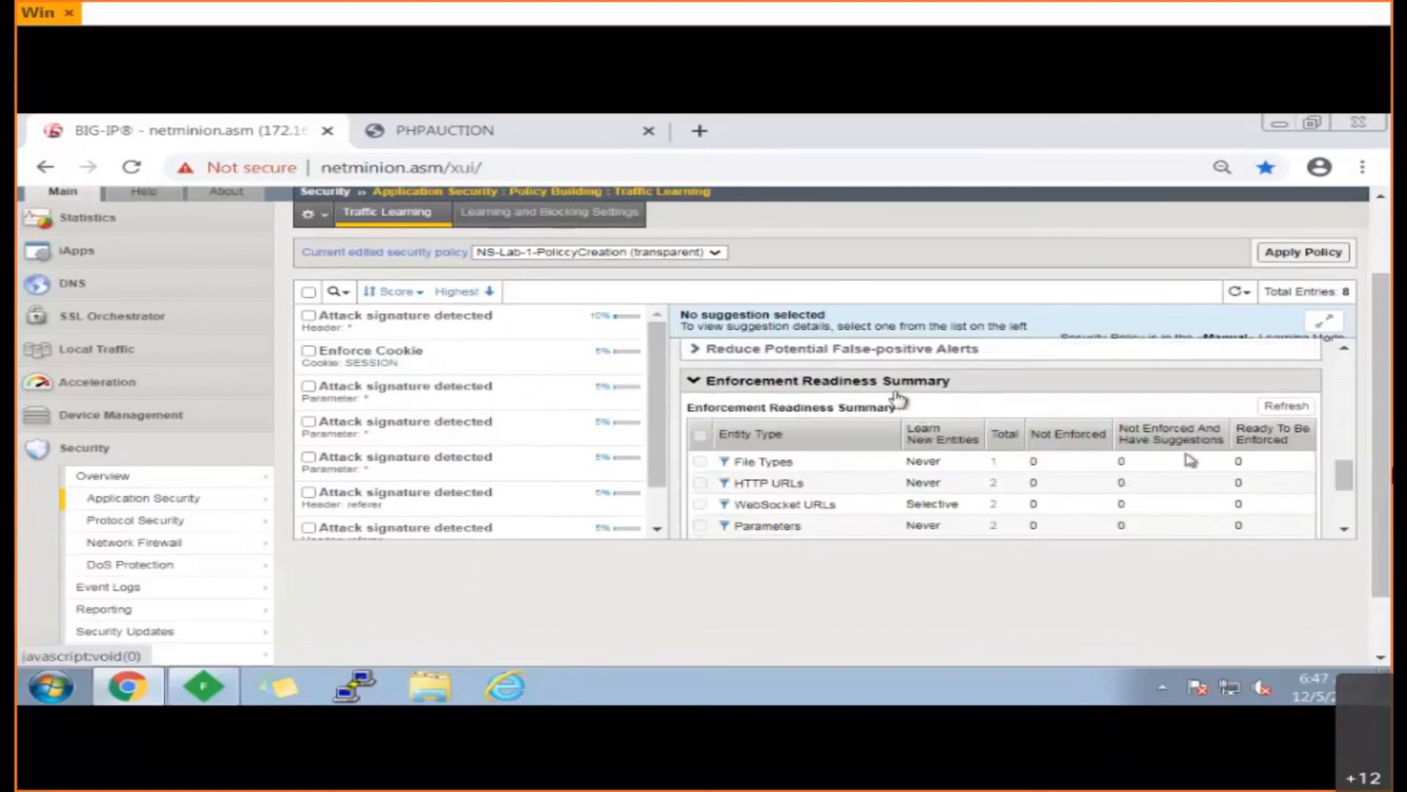
left_click(1347, 531)
scroll(1355, 541, "down", 1)
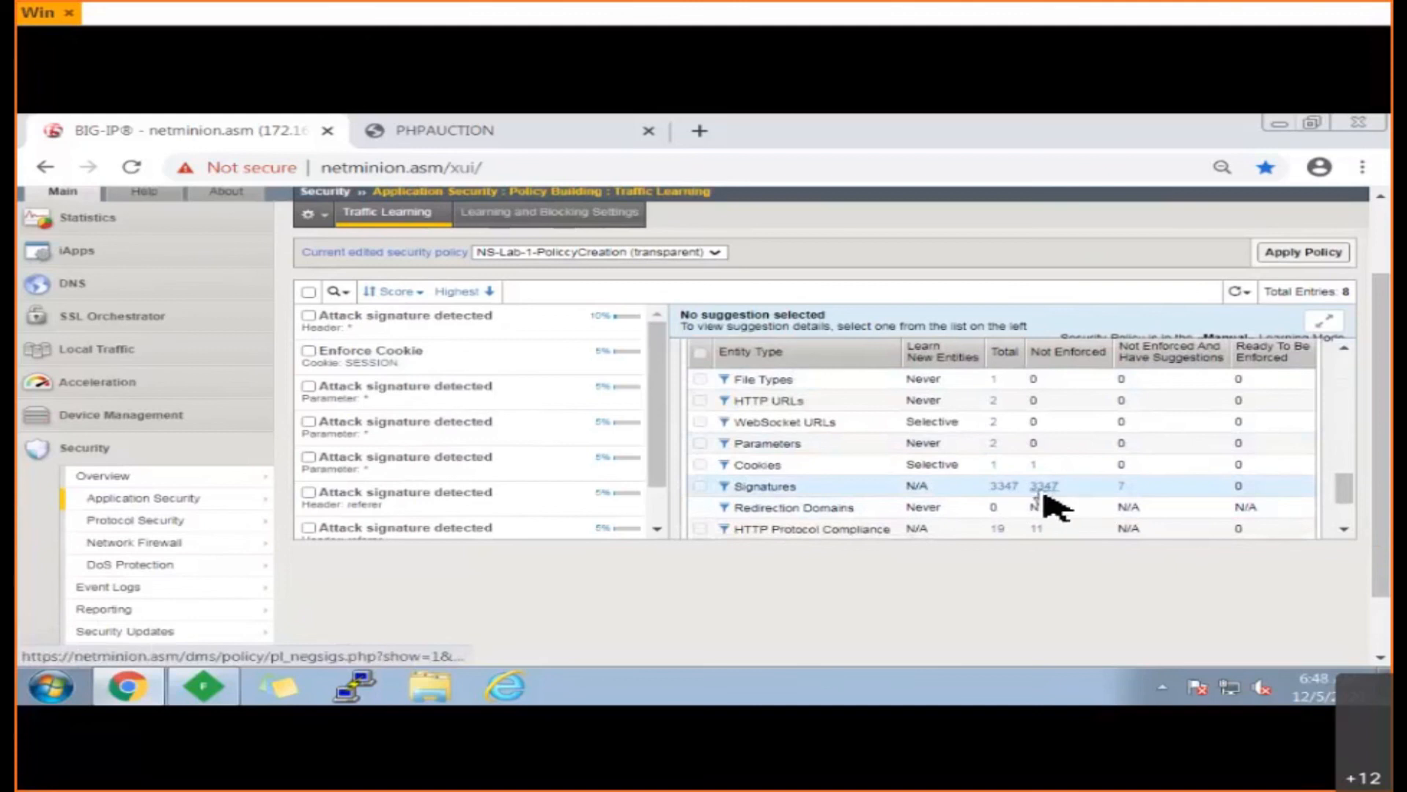
left_click(1127, 492)
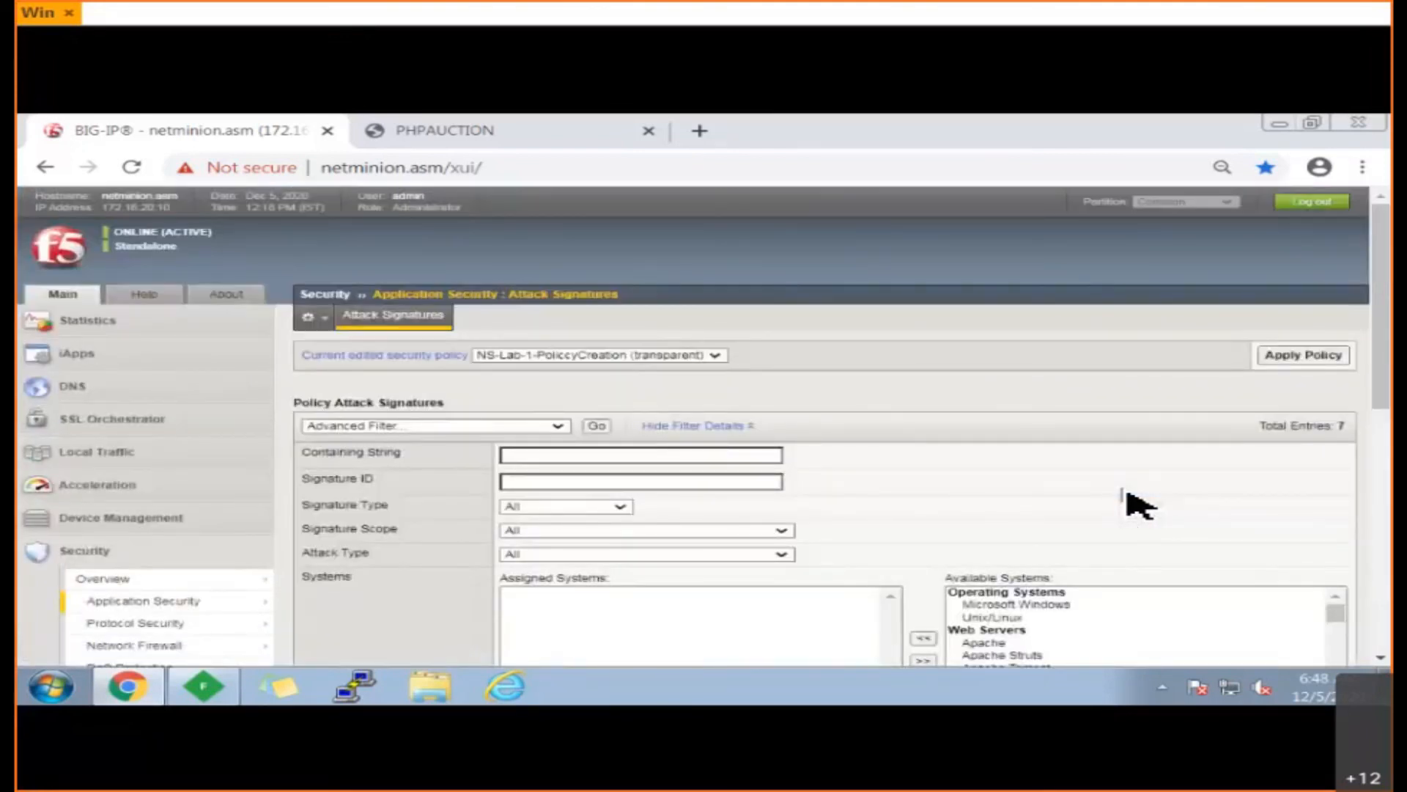
- Enforce the Automated client access "wget" attack signature and apply the changes to the NS-Lab-1-PoliccyCreation policy
scroll(1136, 506, "down", 10)
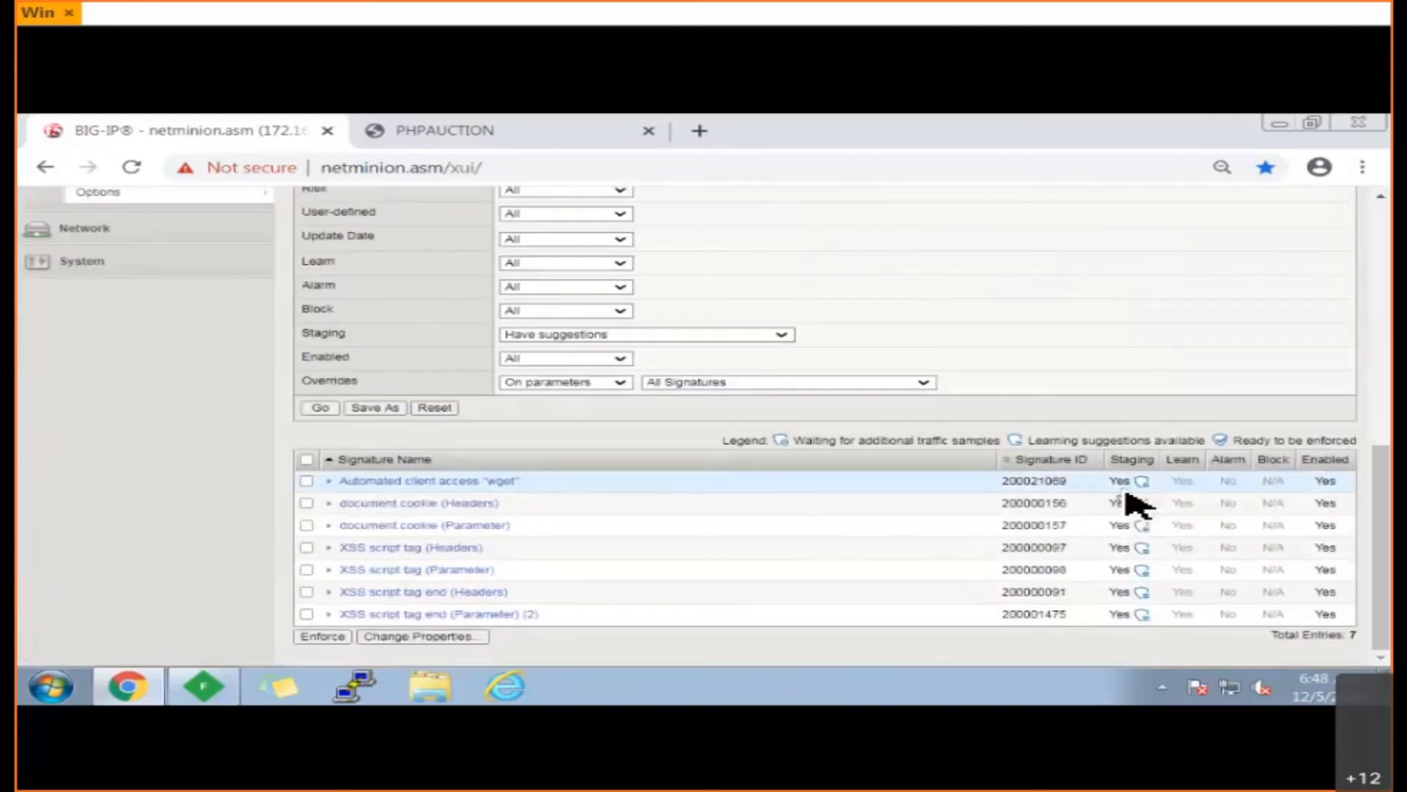
left_click(307, 481)
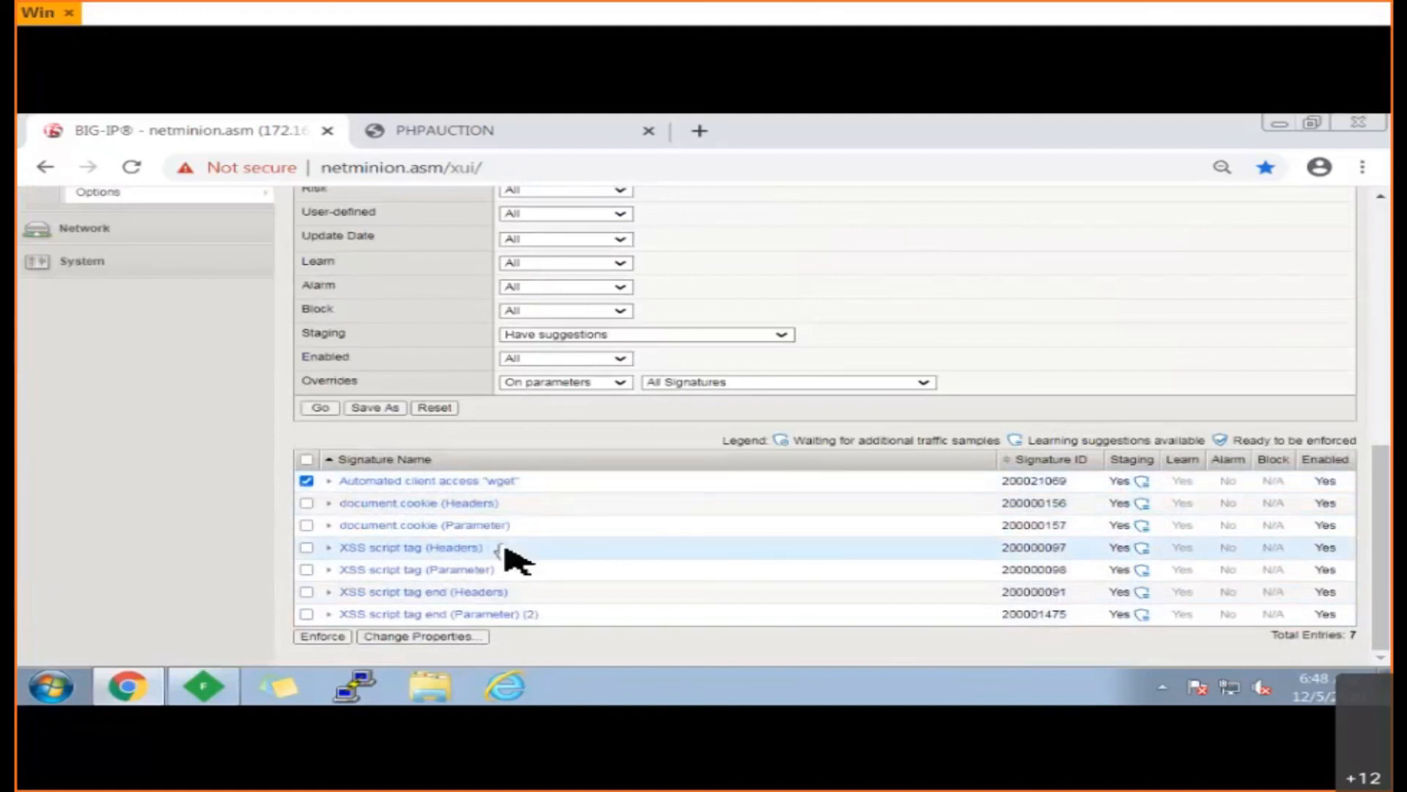
left_click(322, 636)
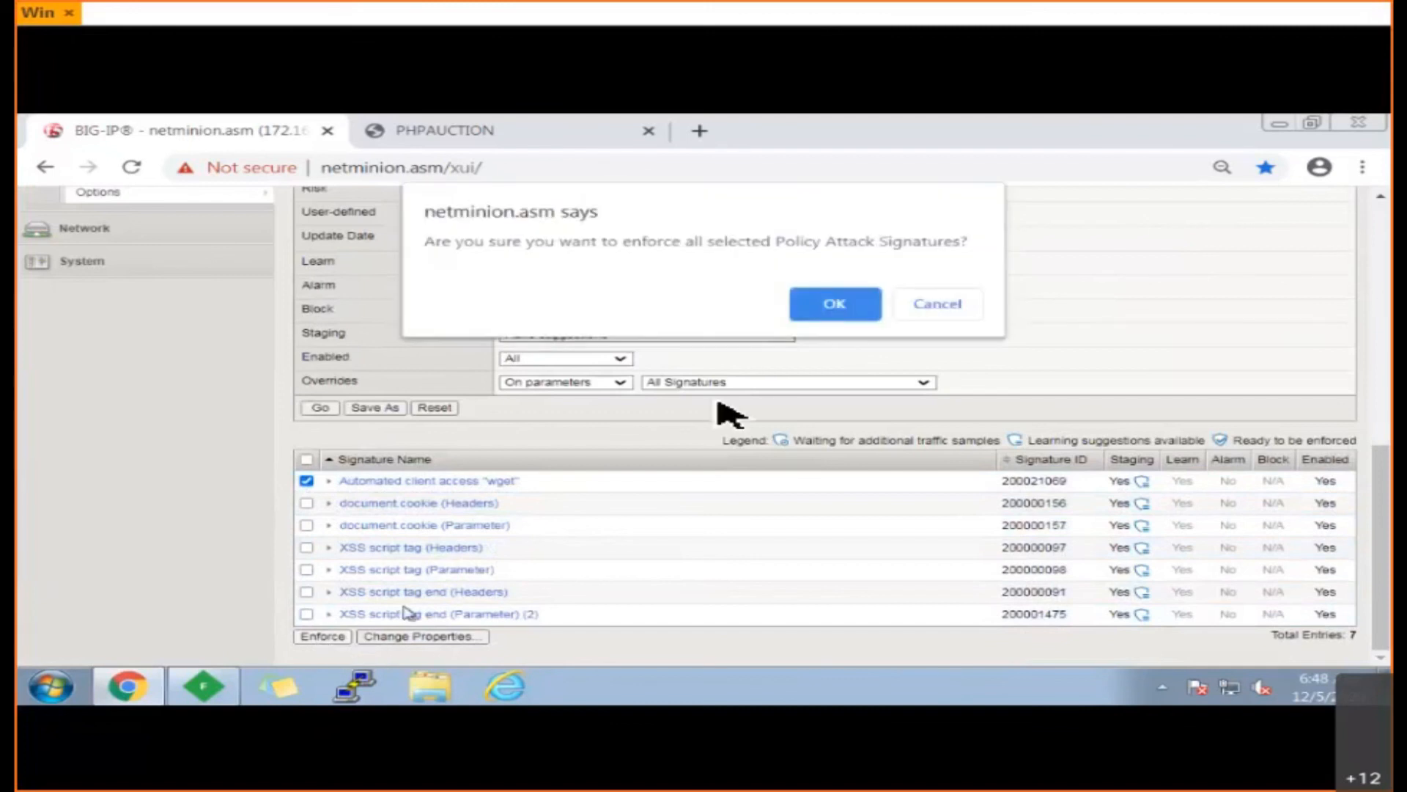
left_click(864, 302)
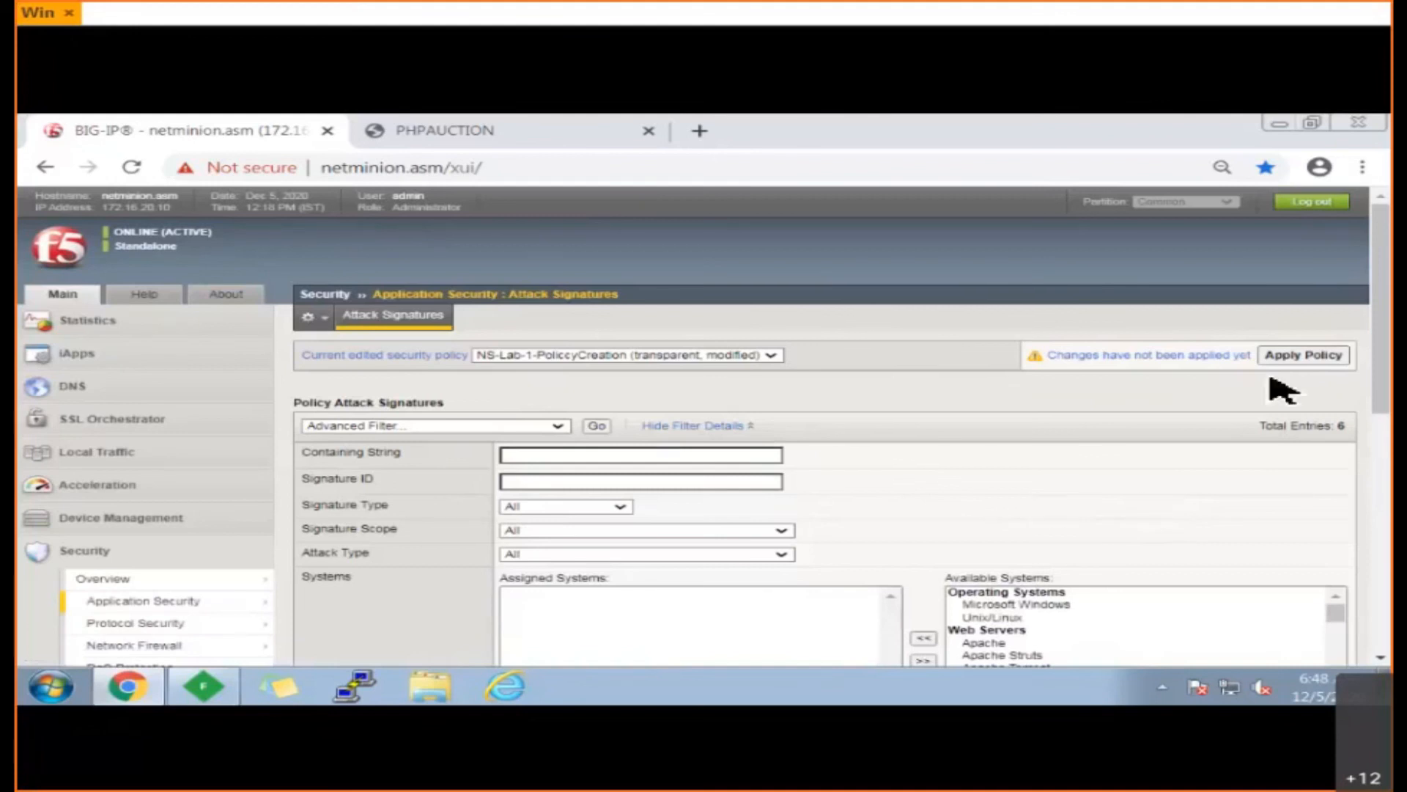
left_click(1298, 358)
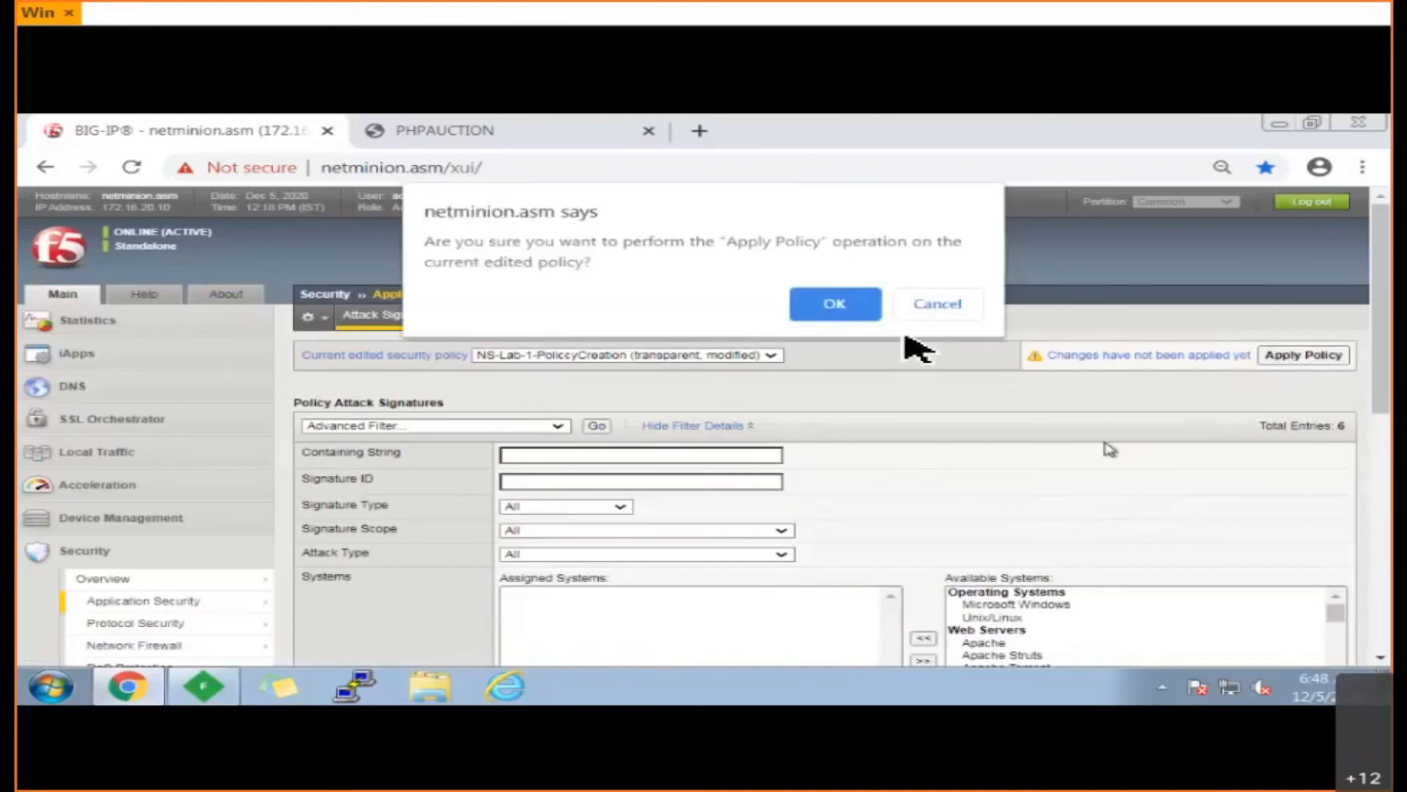
left_click(871, 312)
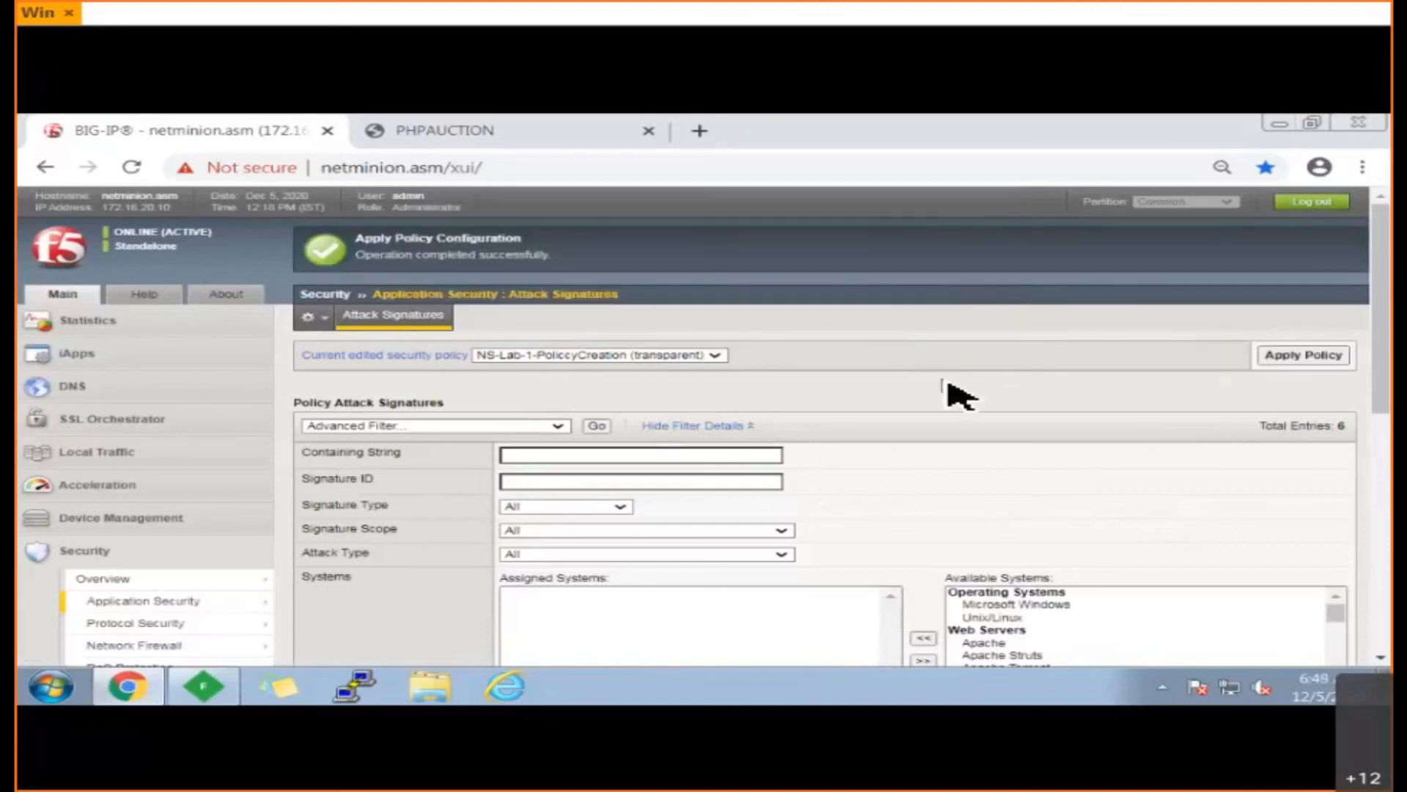
- Review the staging status of the remaining attack signatures that have learning suggestions
scroll(956, 395, "down", 1)
scroll(960, 396, "down", 2)
scroll(947, 382, "down", 2)
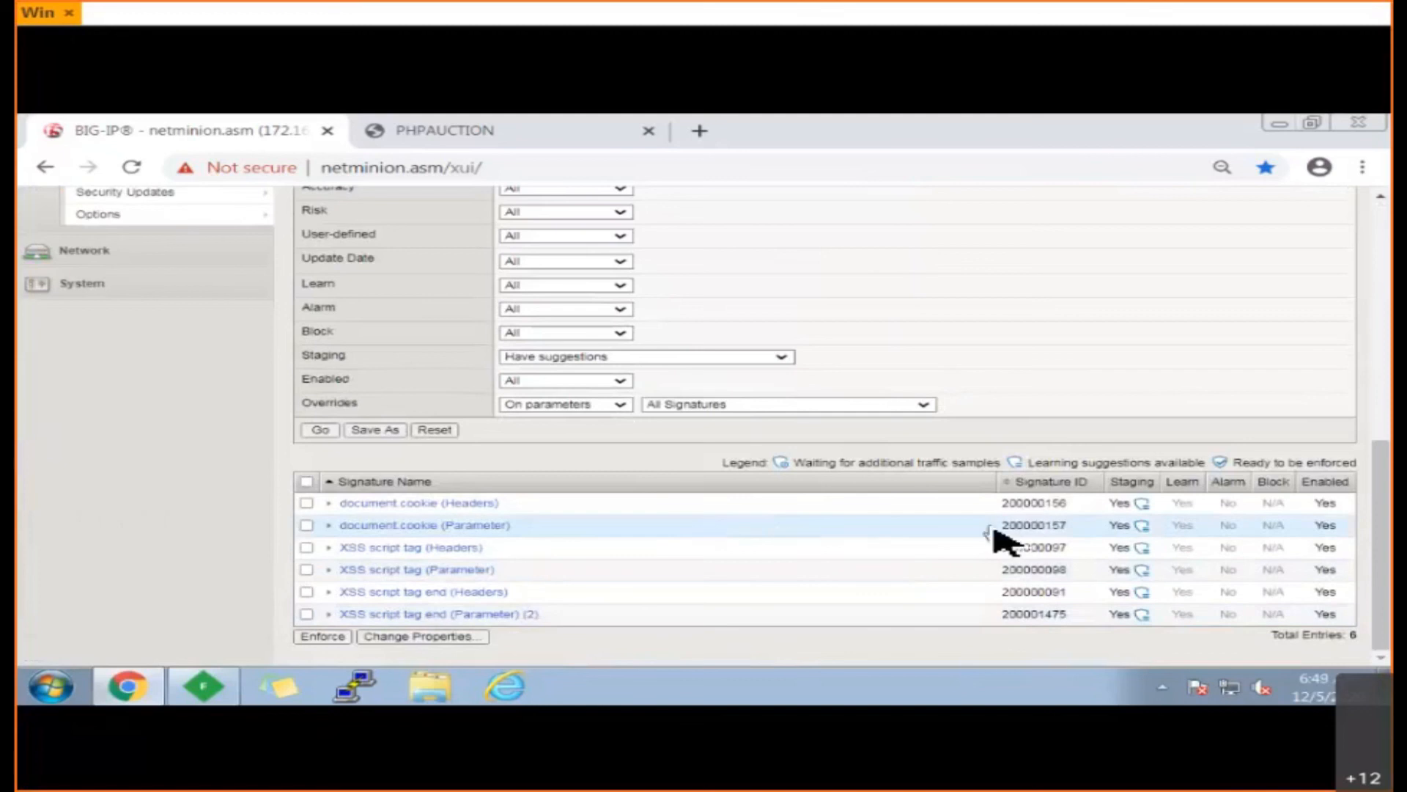
scroll(711, 582, "up", 2)
scroll(795, 576, "up", 3)
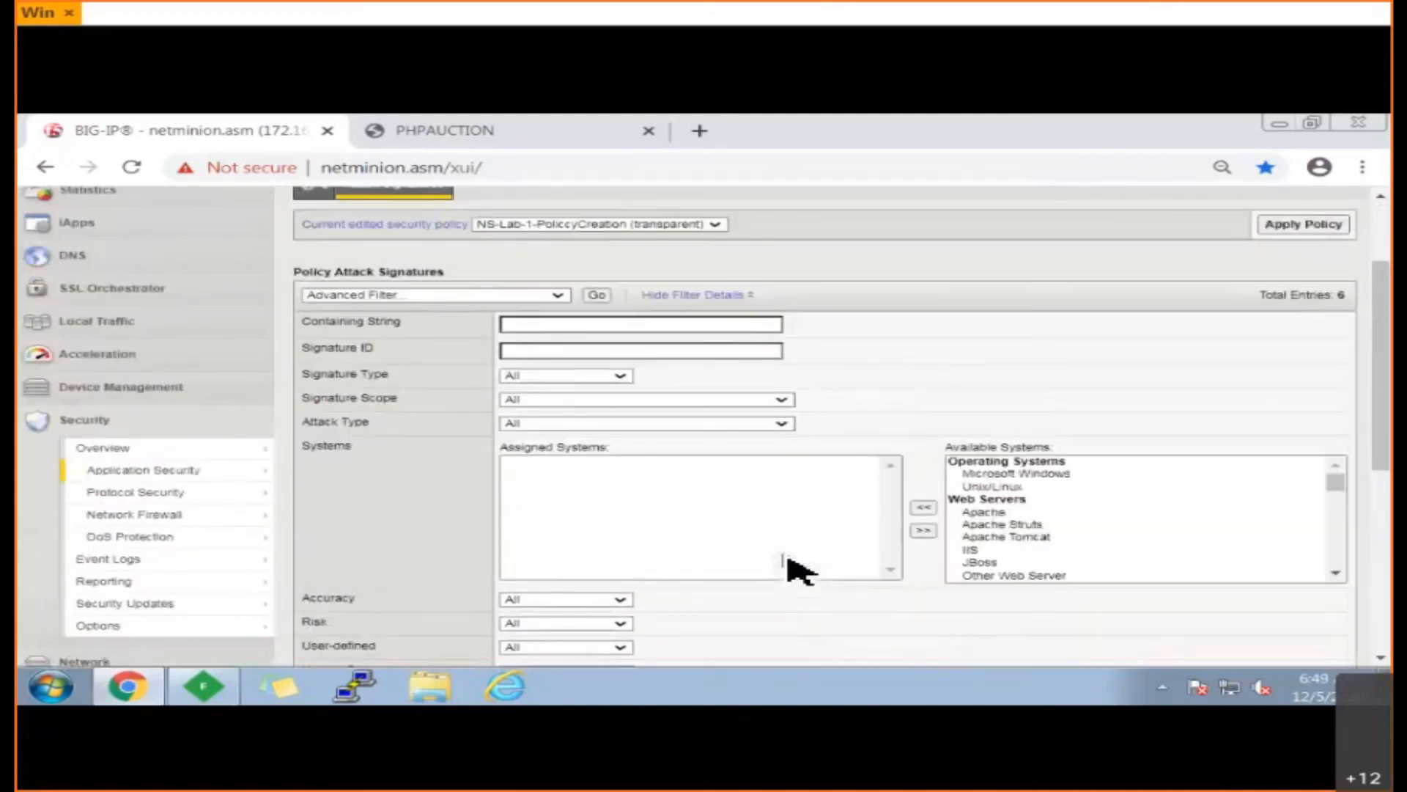
scroll(795, 575, "up", 2)
mouse_move(226, 606)
mouse_move(440, 281)
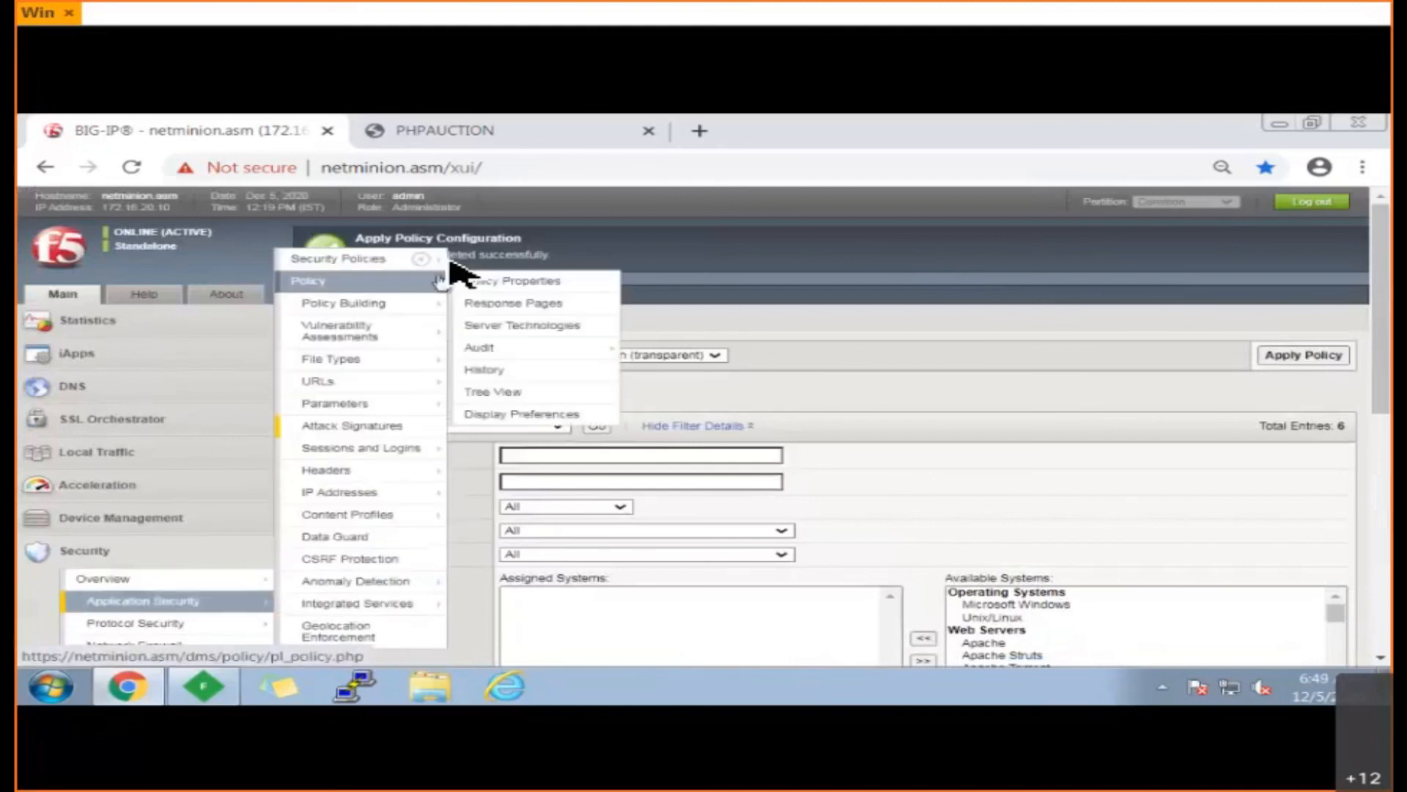
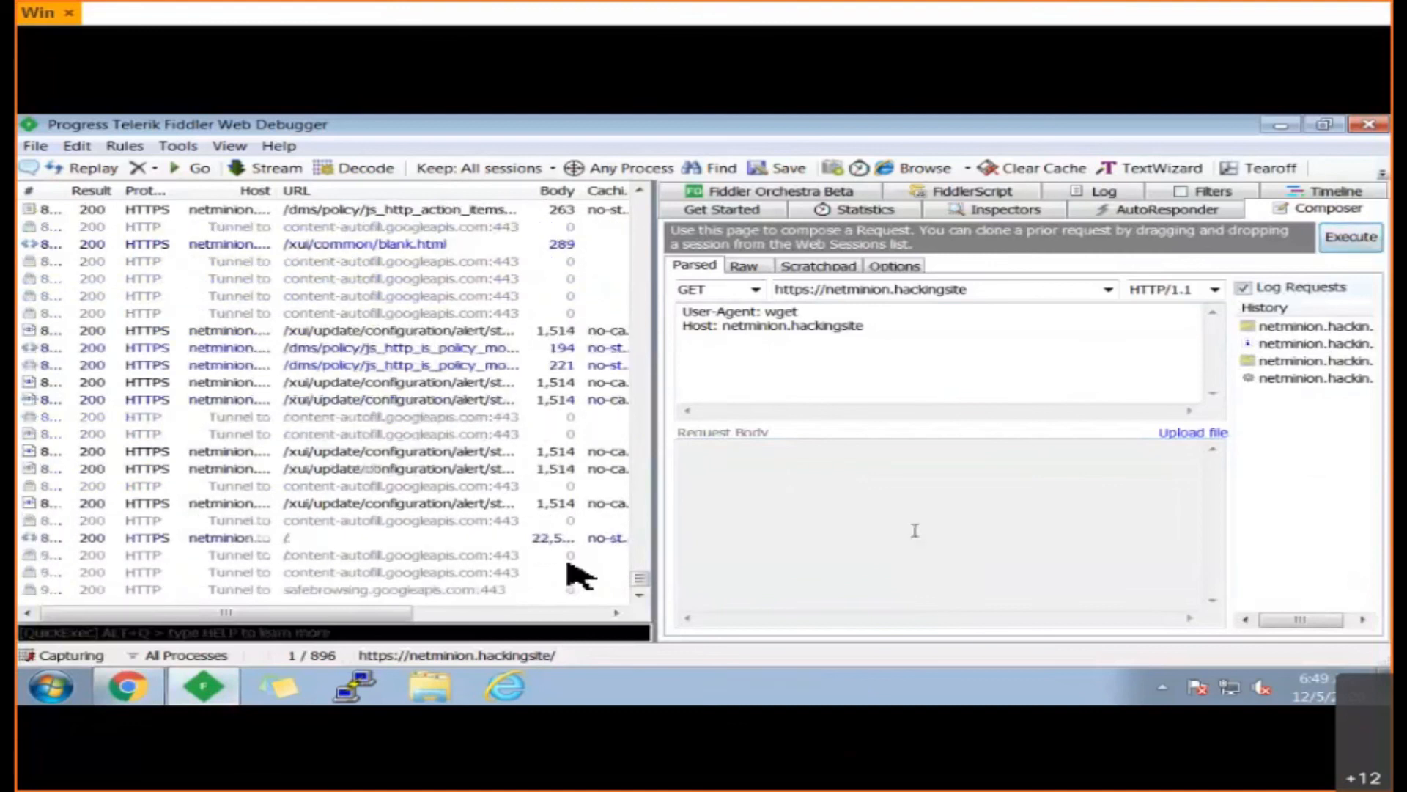
- In Fiddler, inspect the wget request's response in the TextView, SyntaxView, ImageView and WebView inspectors
left_click(222, 521)
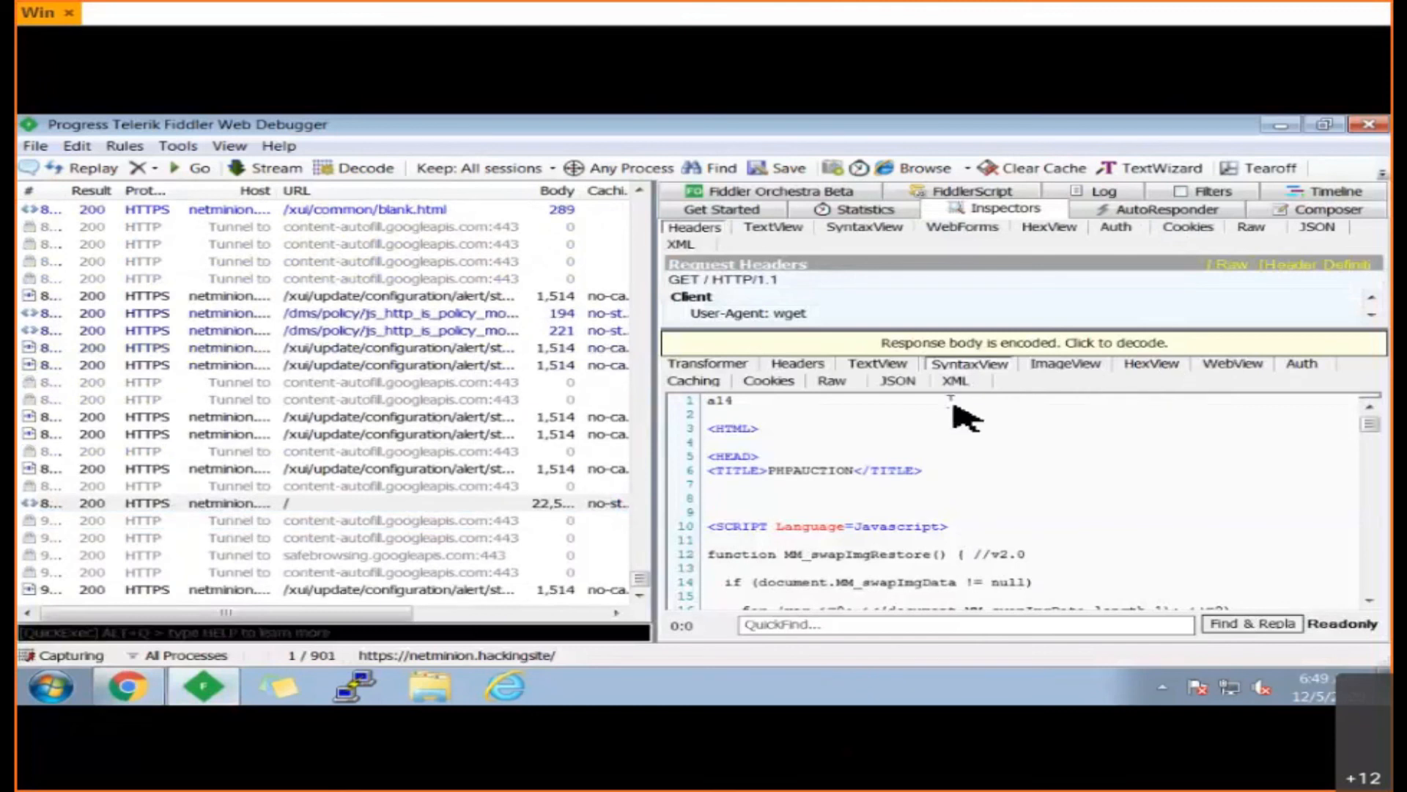
left_click(740, 371)
left_click(912, 372)
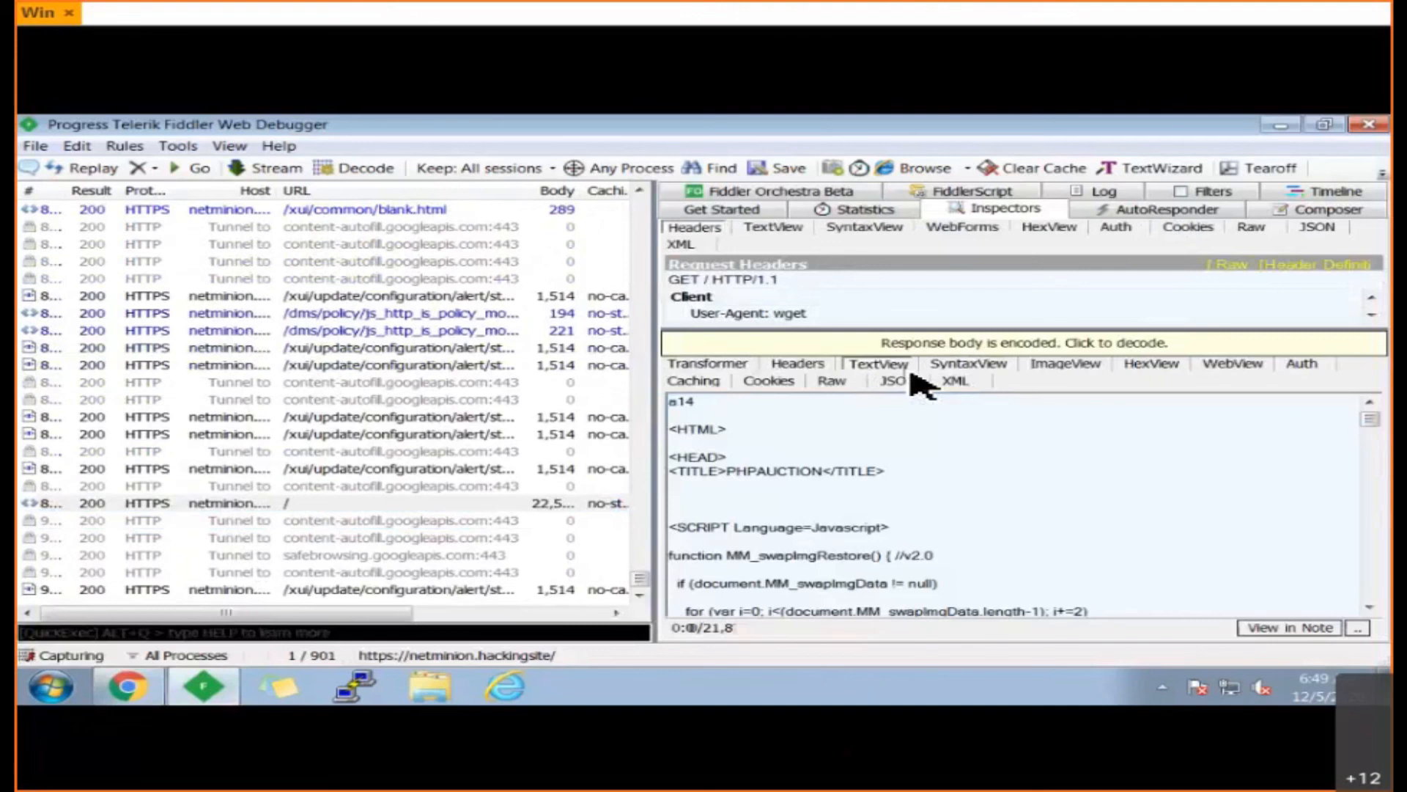
left_click(968, 370)
left_click(1072, 367)
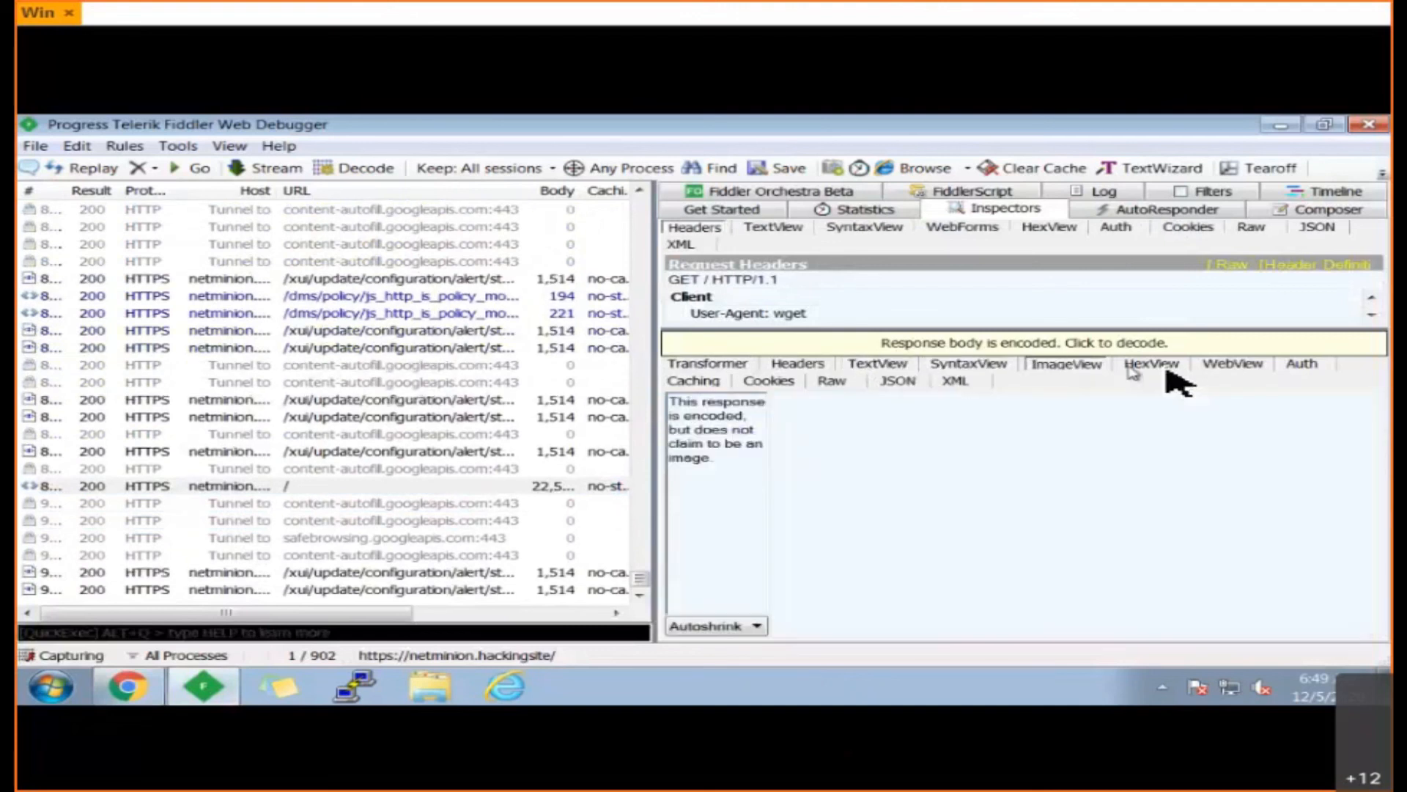
left_click(1231, 367)
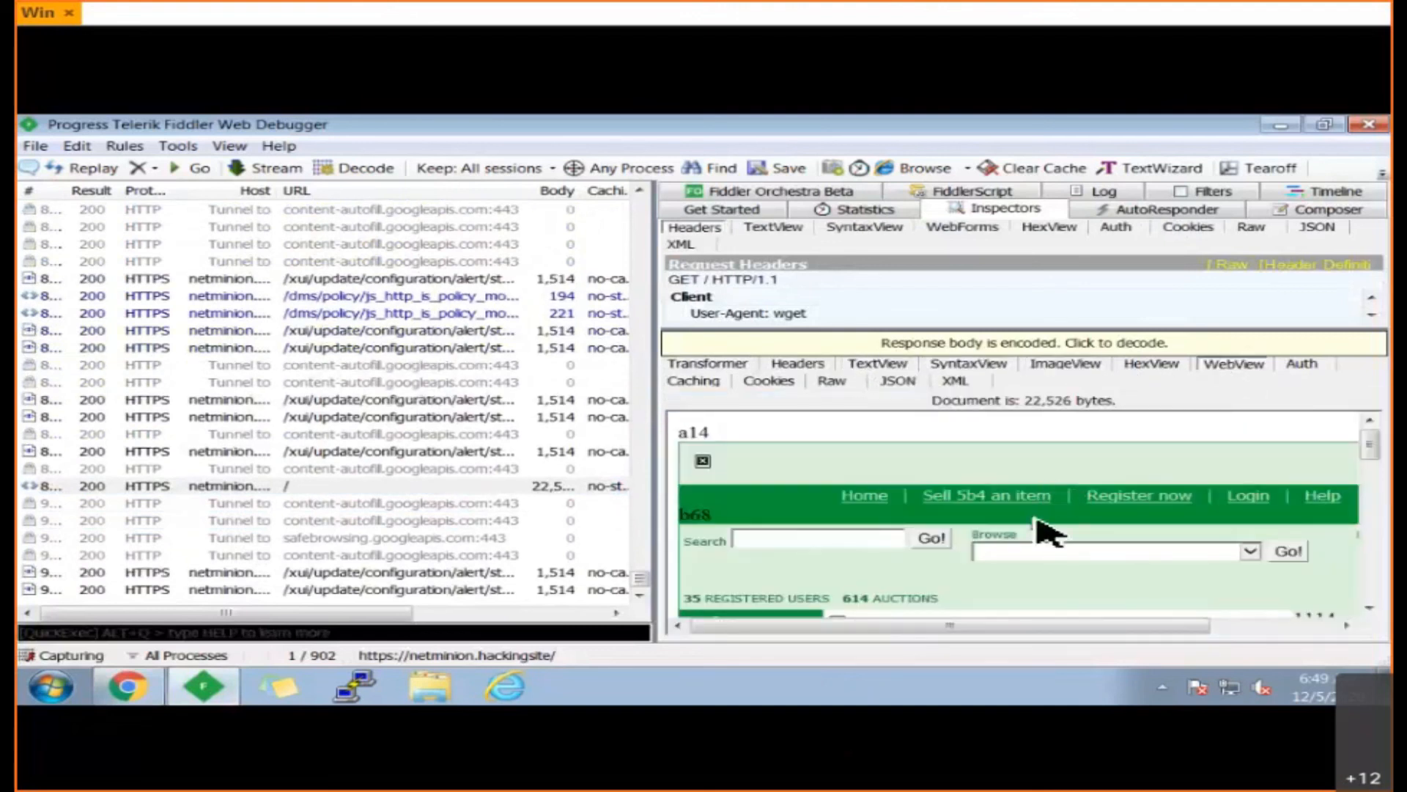
- Switch to BIG-IP in Chrome, clear the Illegal Requests filter in the application event log and refresh the list
left_click(130, 685)
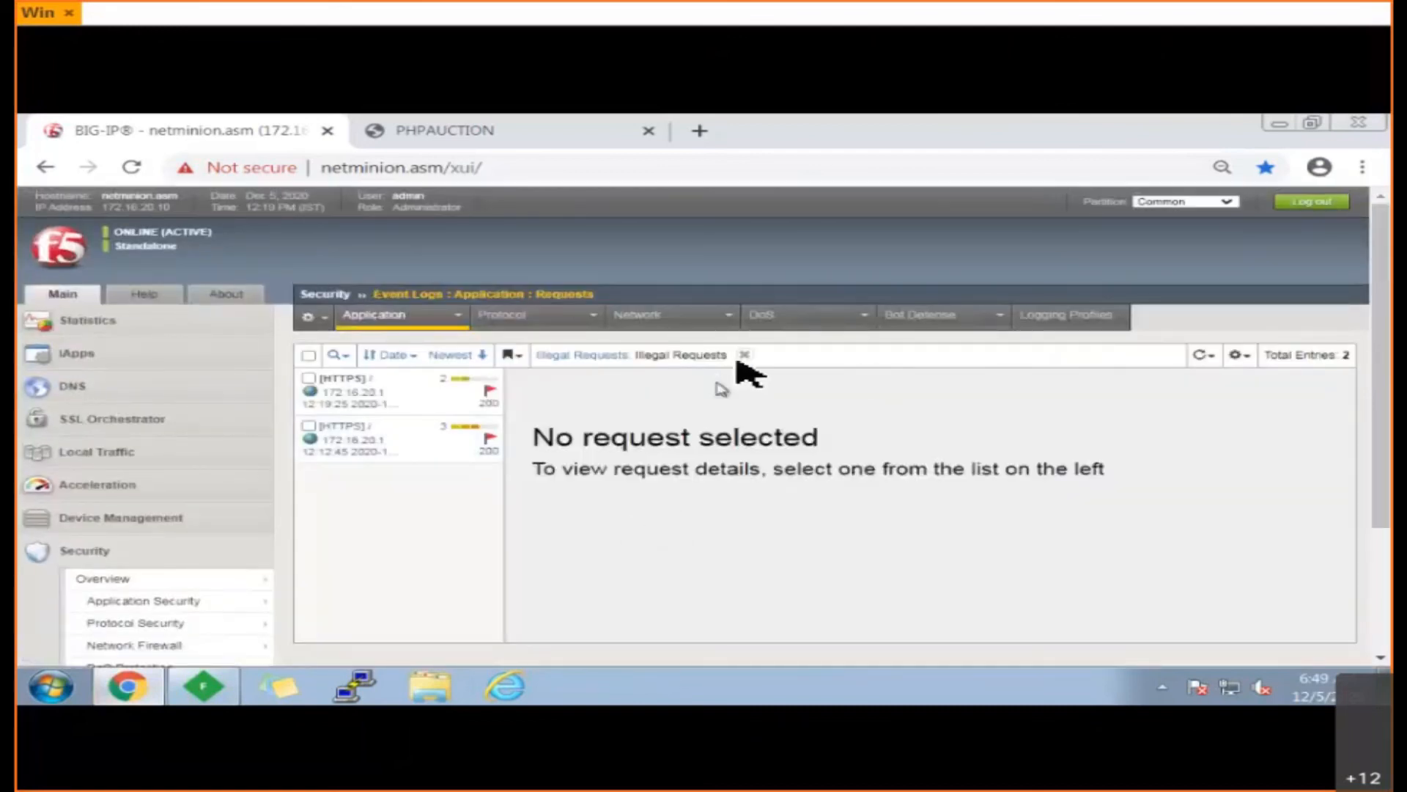
left_click(744, 355)
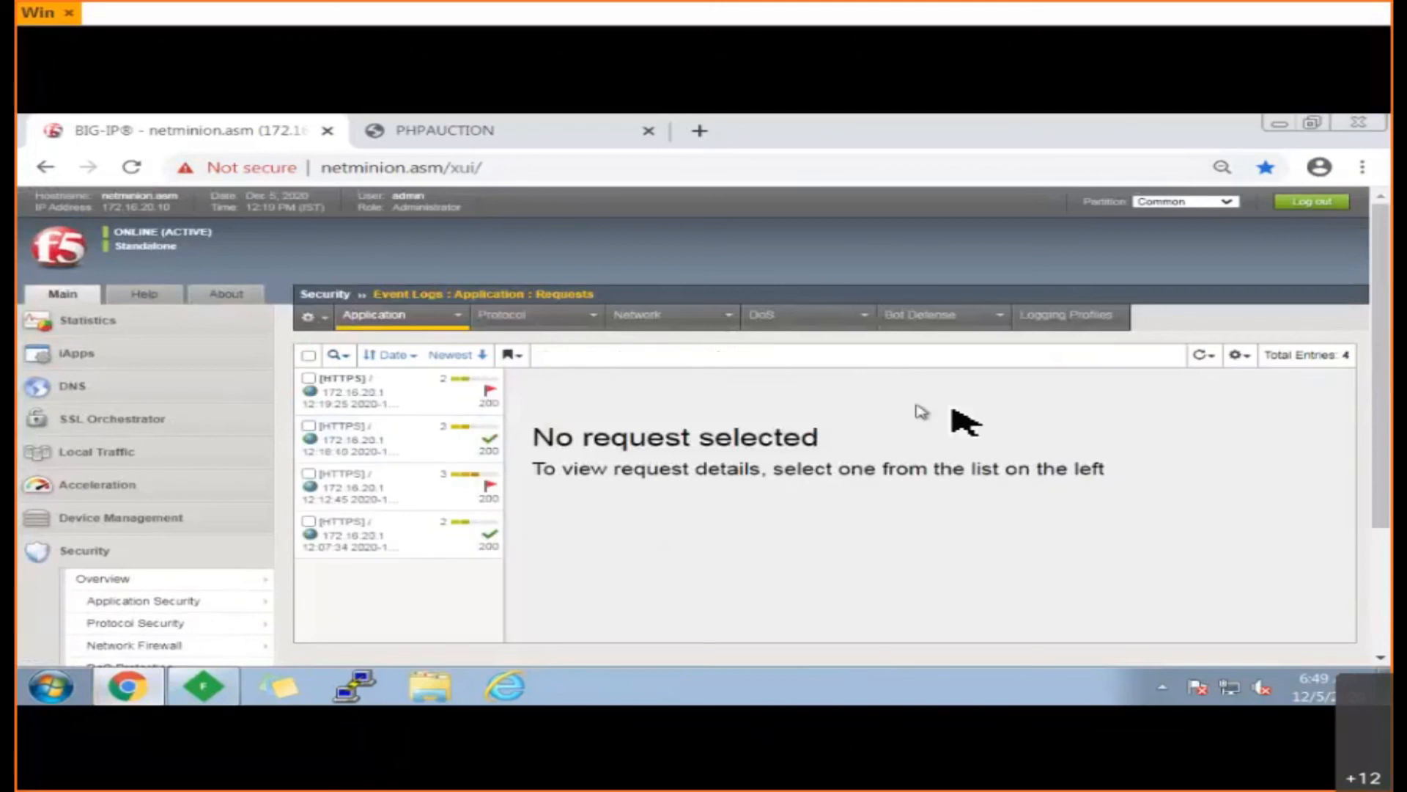
left_click(1204, 354)
left_click(1182, 380)
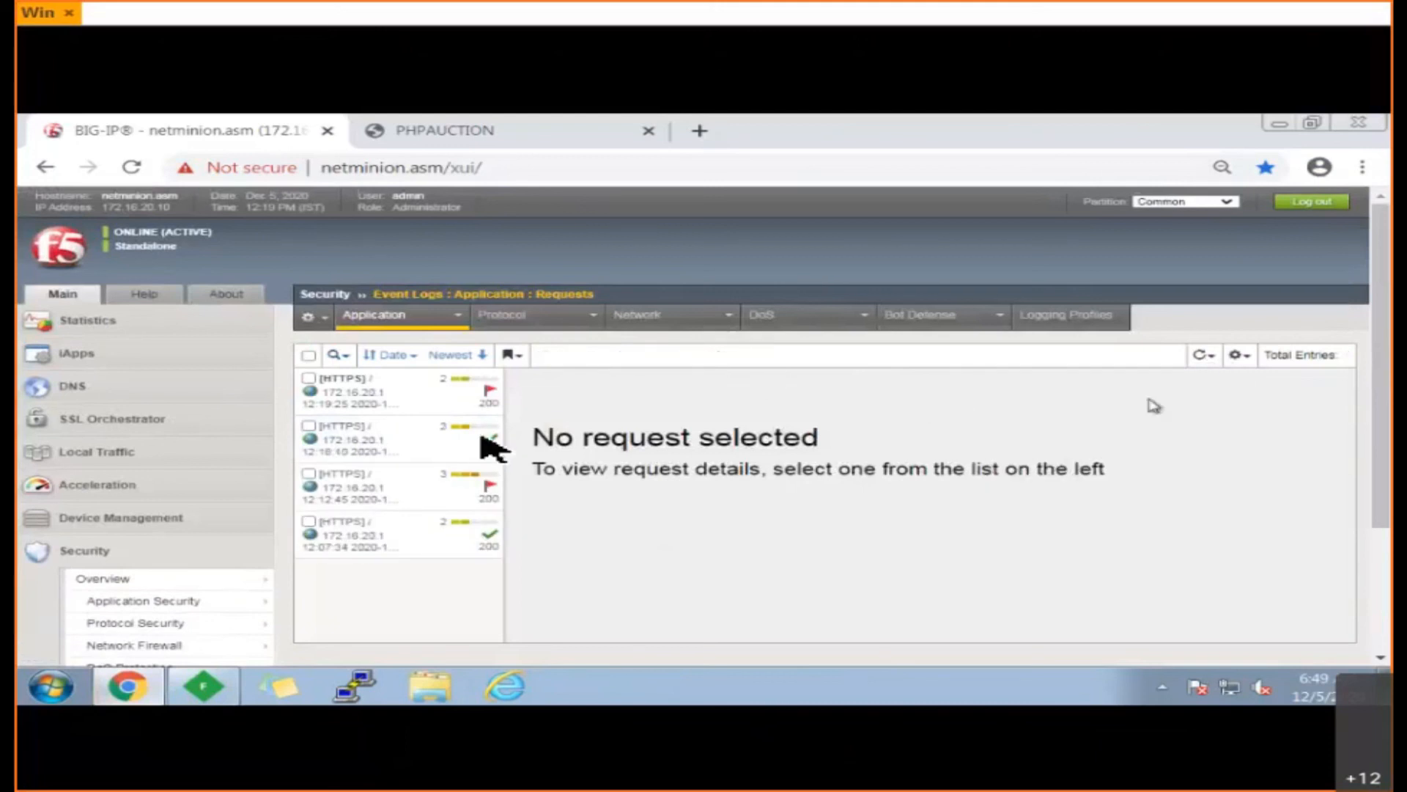
- Open the newest wget request and examine its detected attack signature details and applied blocking settings
left_click(424, 401)
scroll(957, 517, "down", 1)
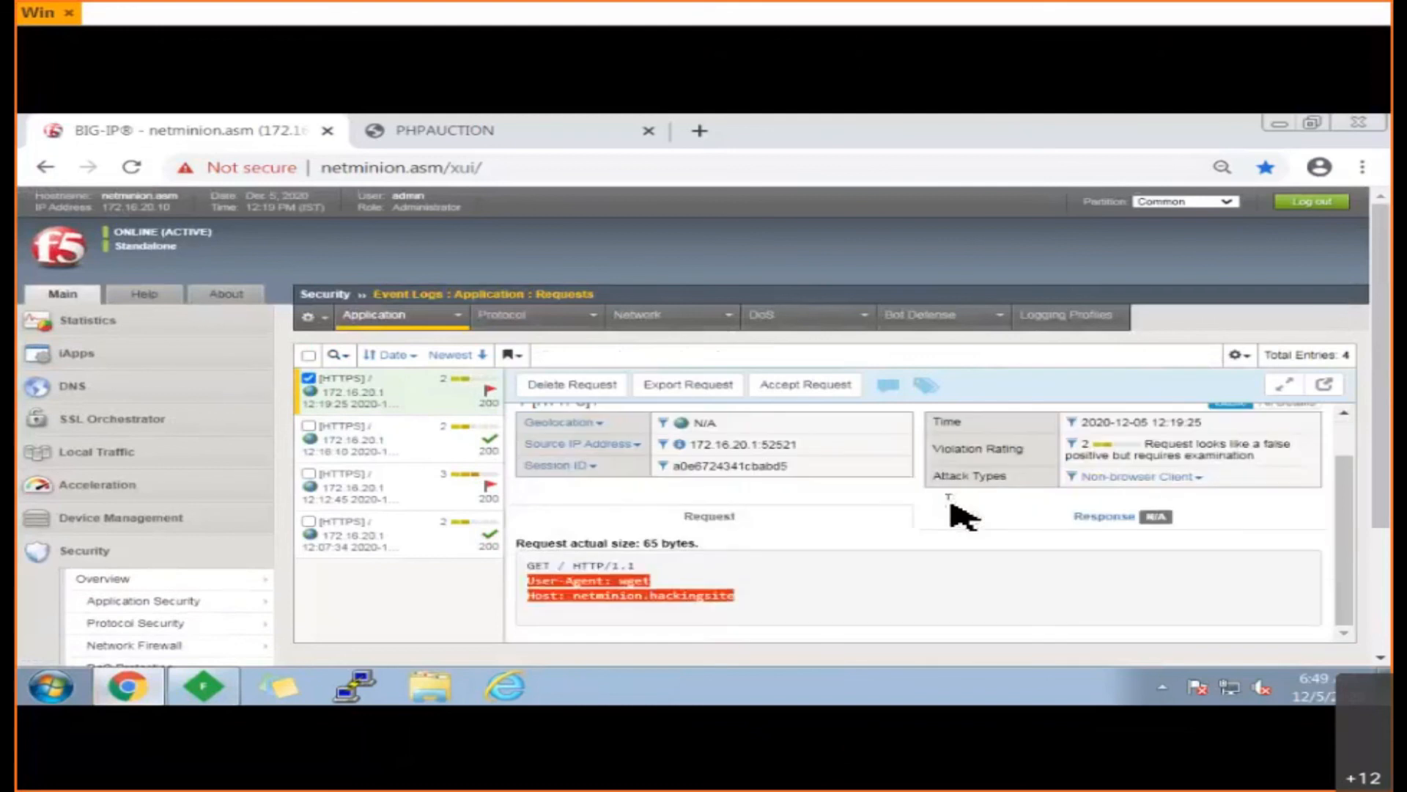
scroll(957, 516, "up", 1)
left_click_drag(1378, 425, 1382, 563)
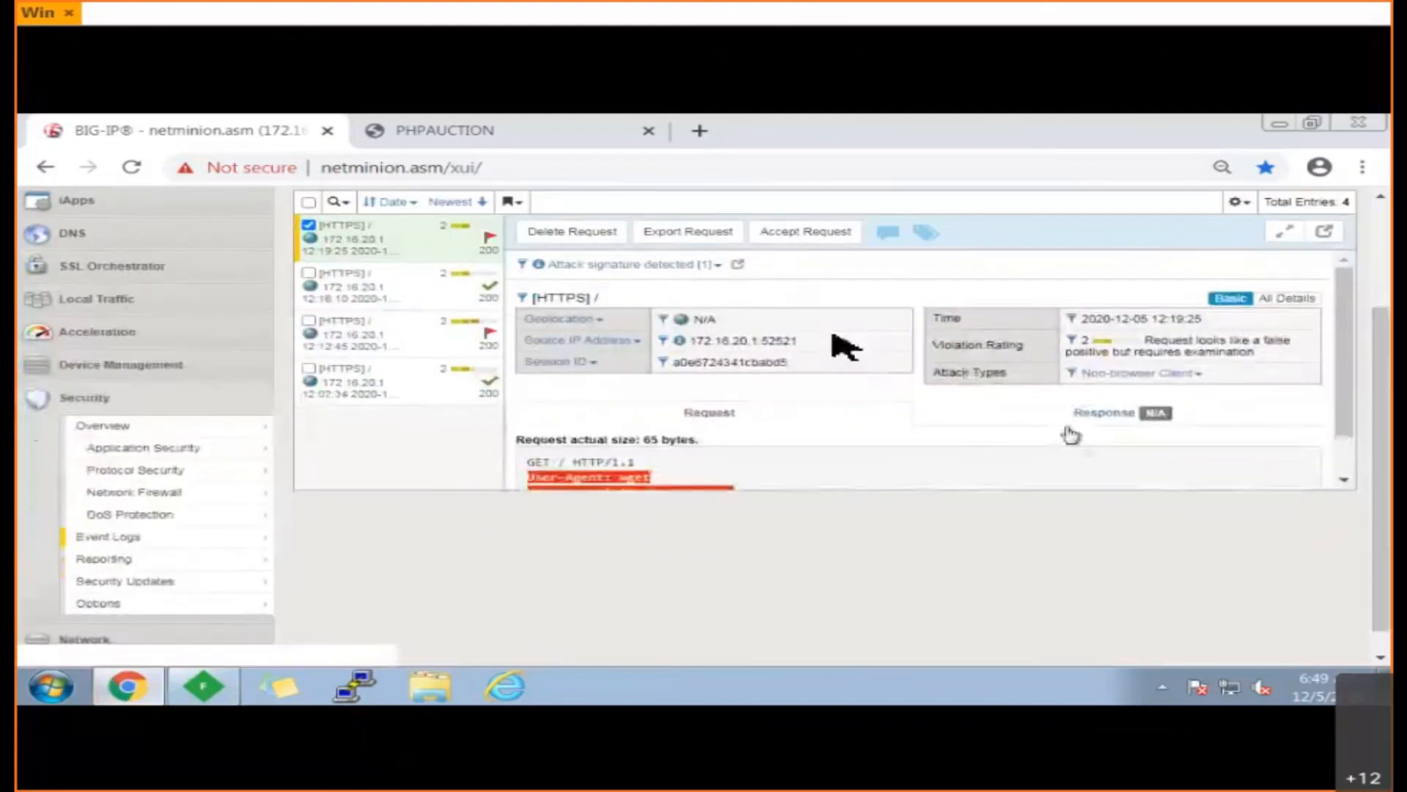
left_click(718, 266)
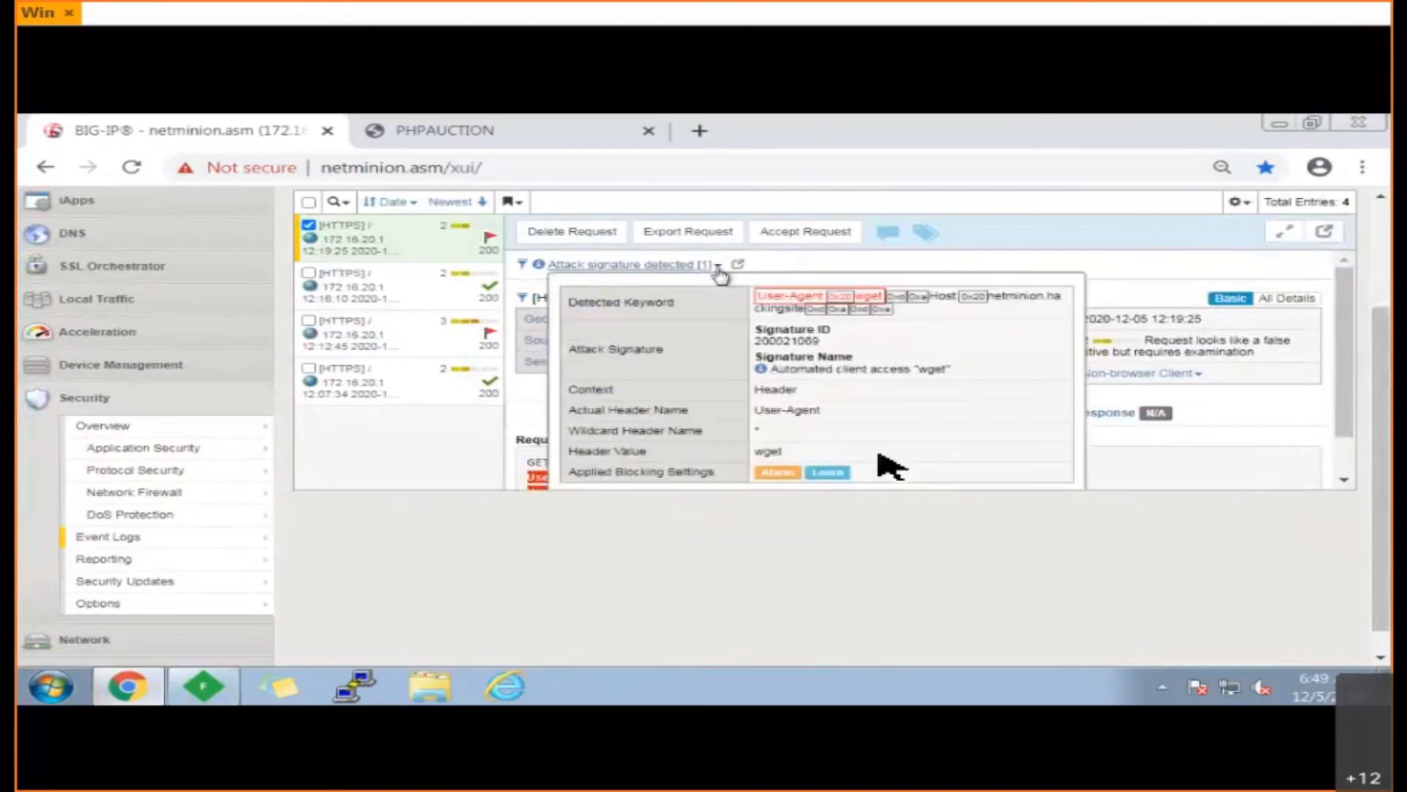
scroll(876, 451, "down", 1)
left_click_drag(770, 420, 838, 428)
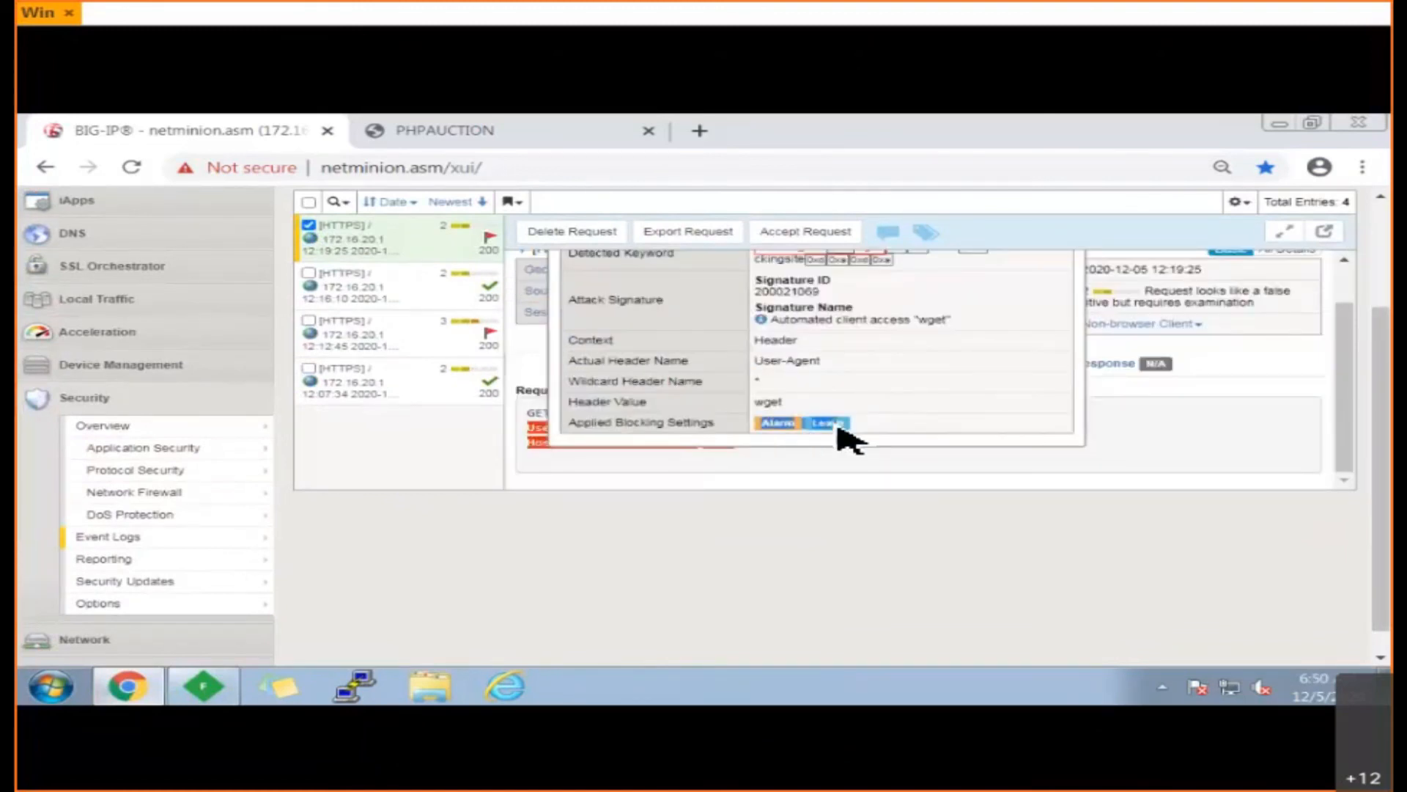
- Compare the applied blocking settings of the OPTIONS request, the earlier wget request and the newest wget request
left_click(443, 347)
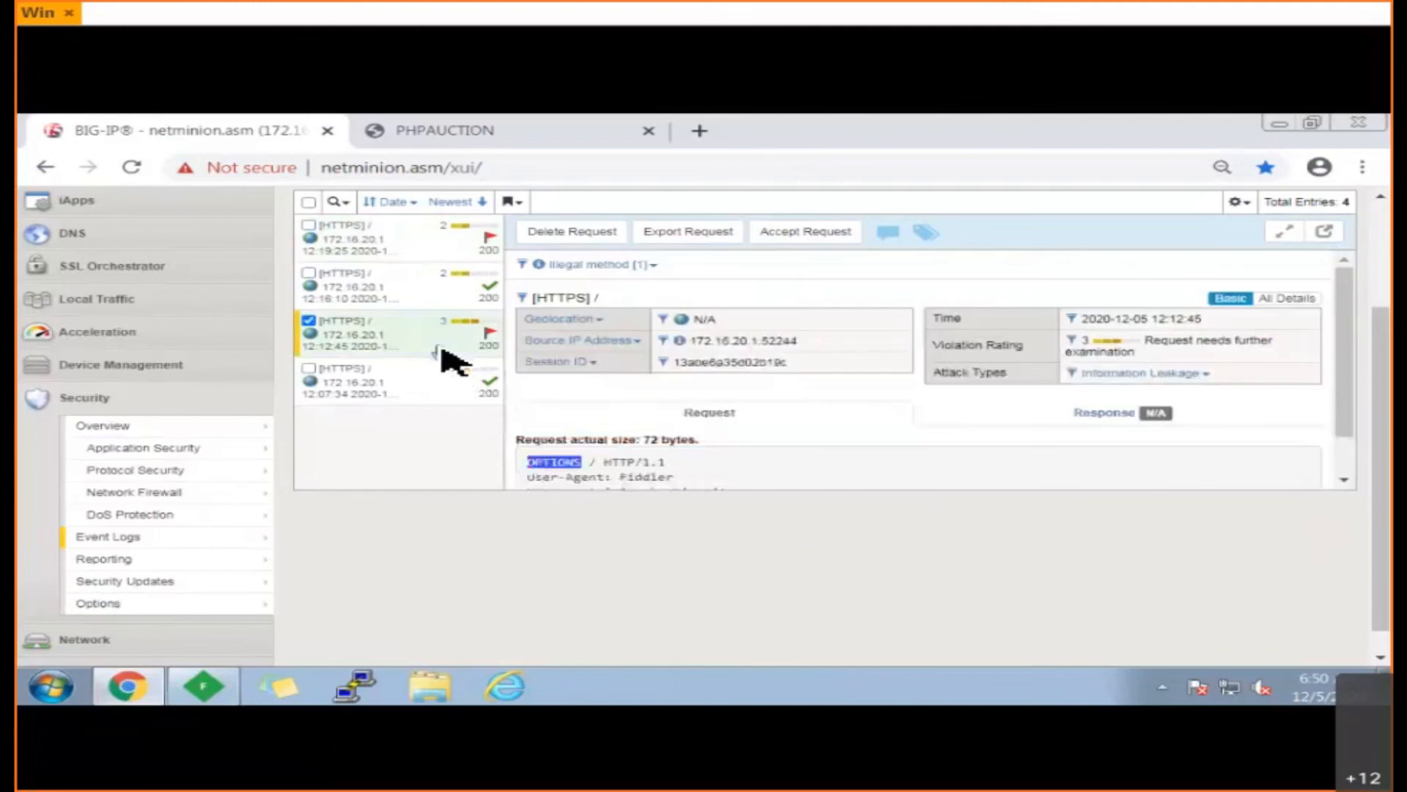
left_click(654, 266)
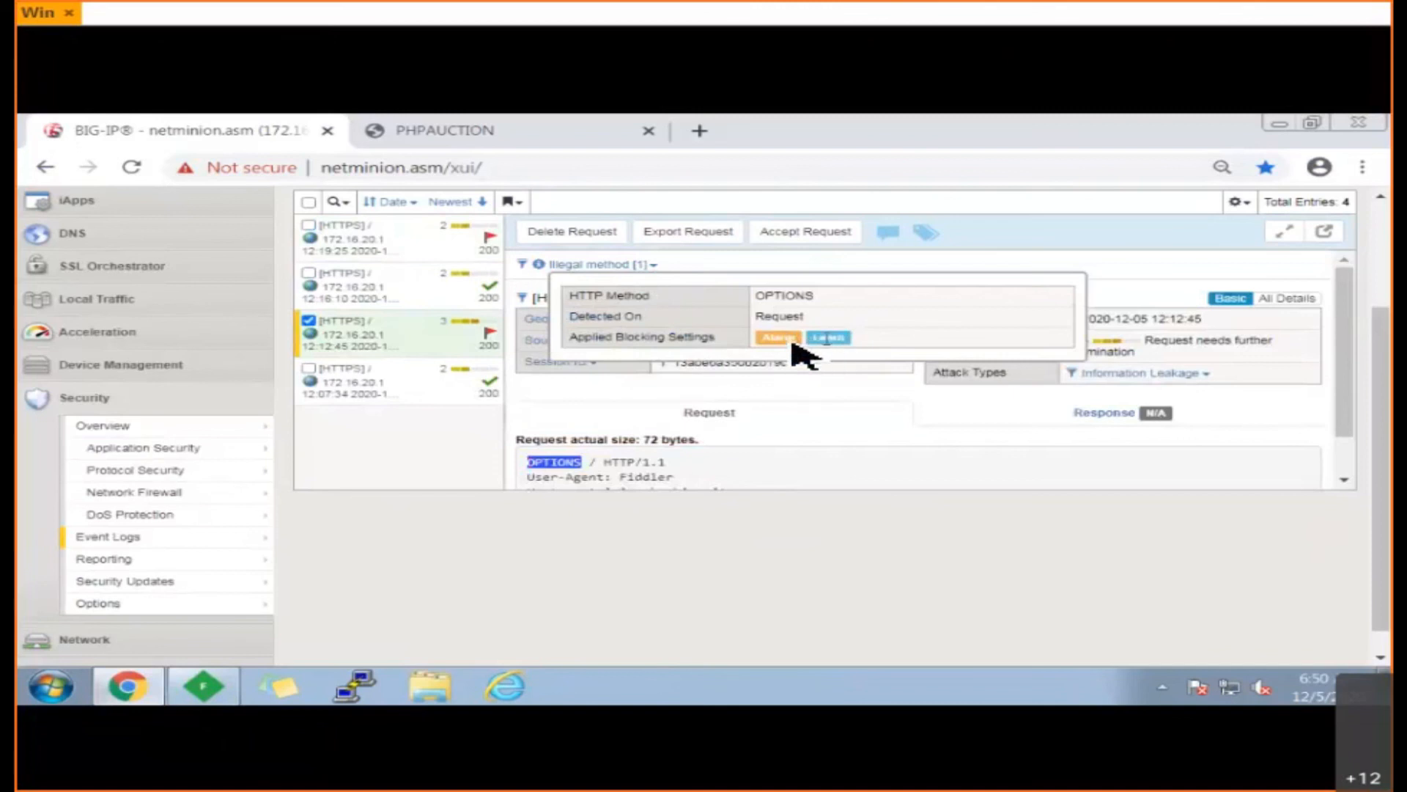
left_click(429, 297)
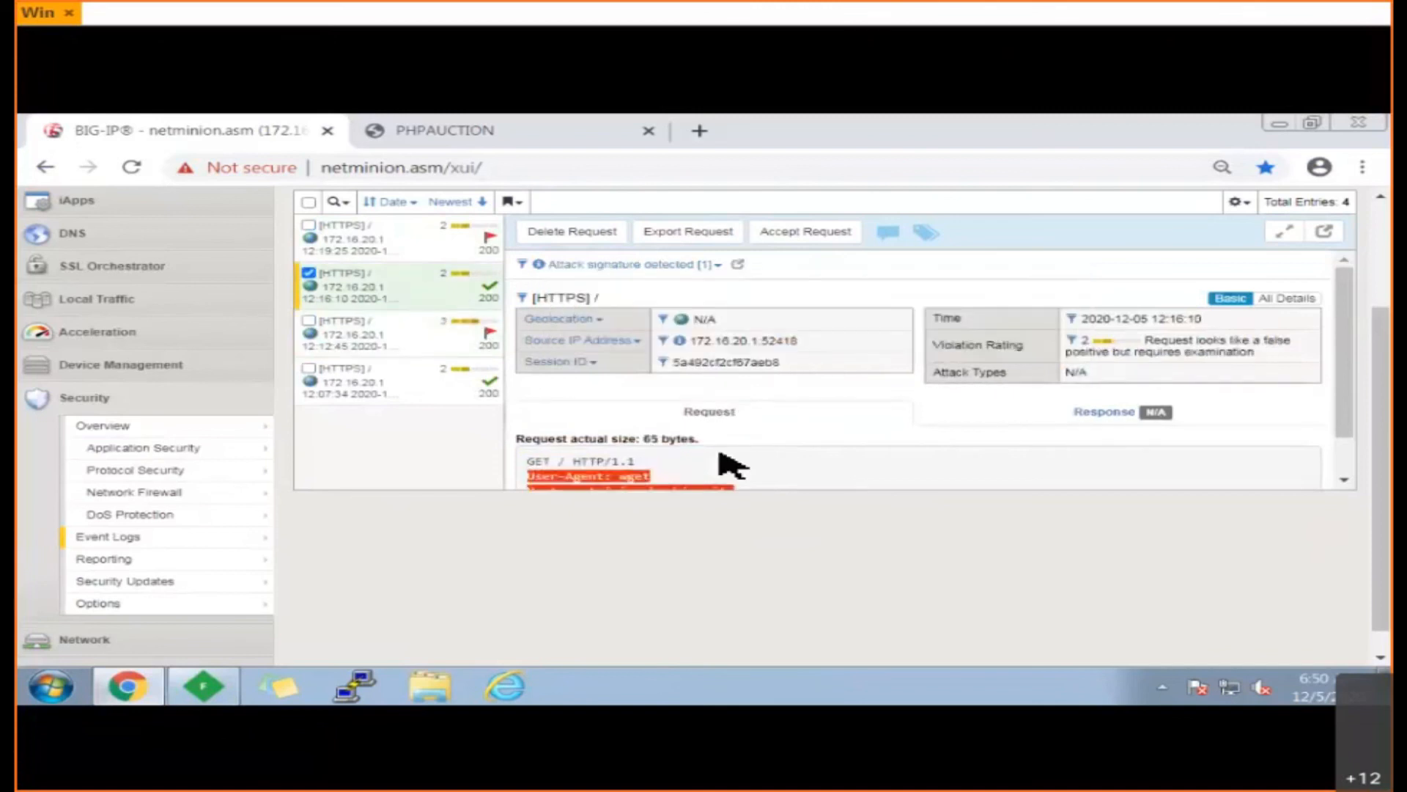
left_click(721, 268)
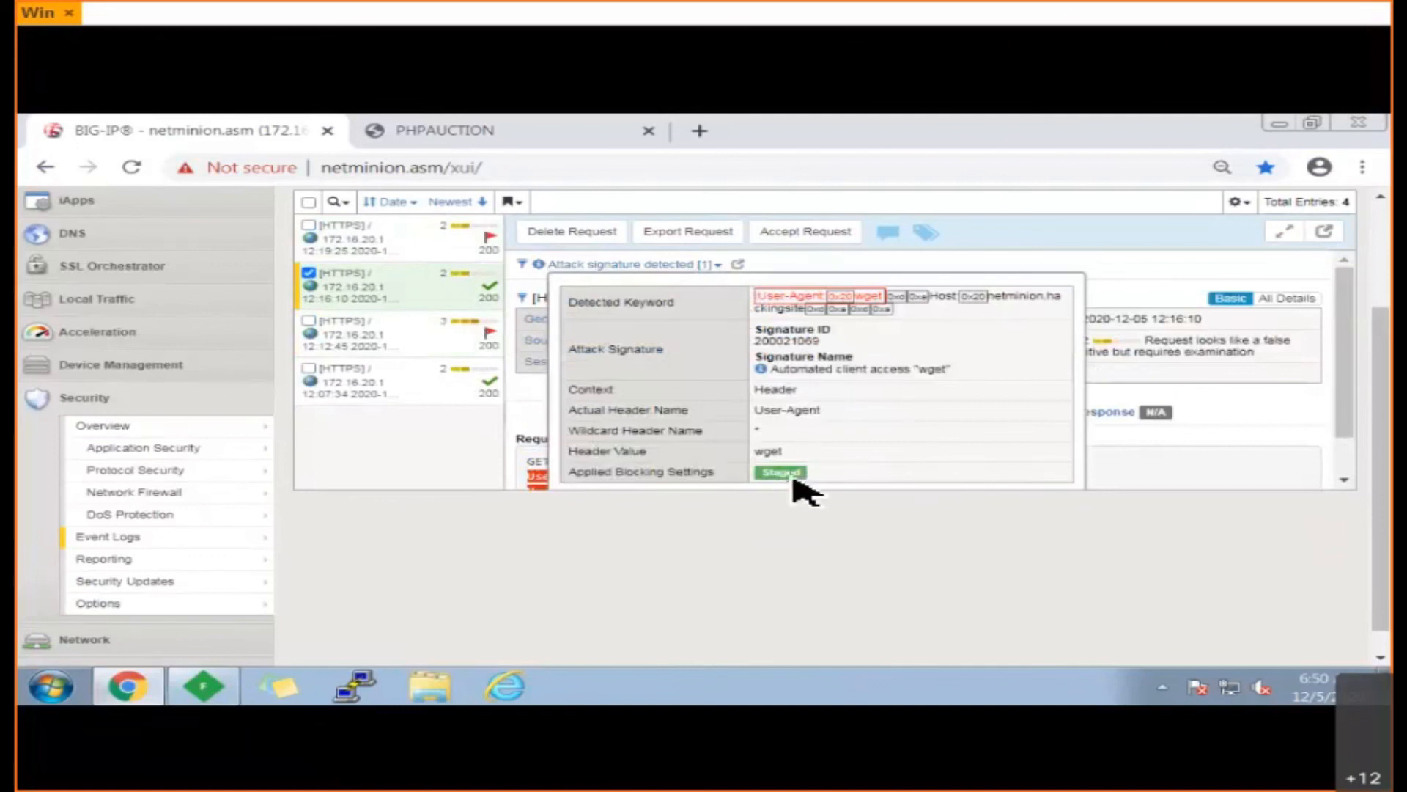
left_click(410, 249)
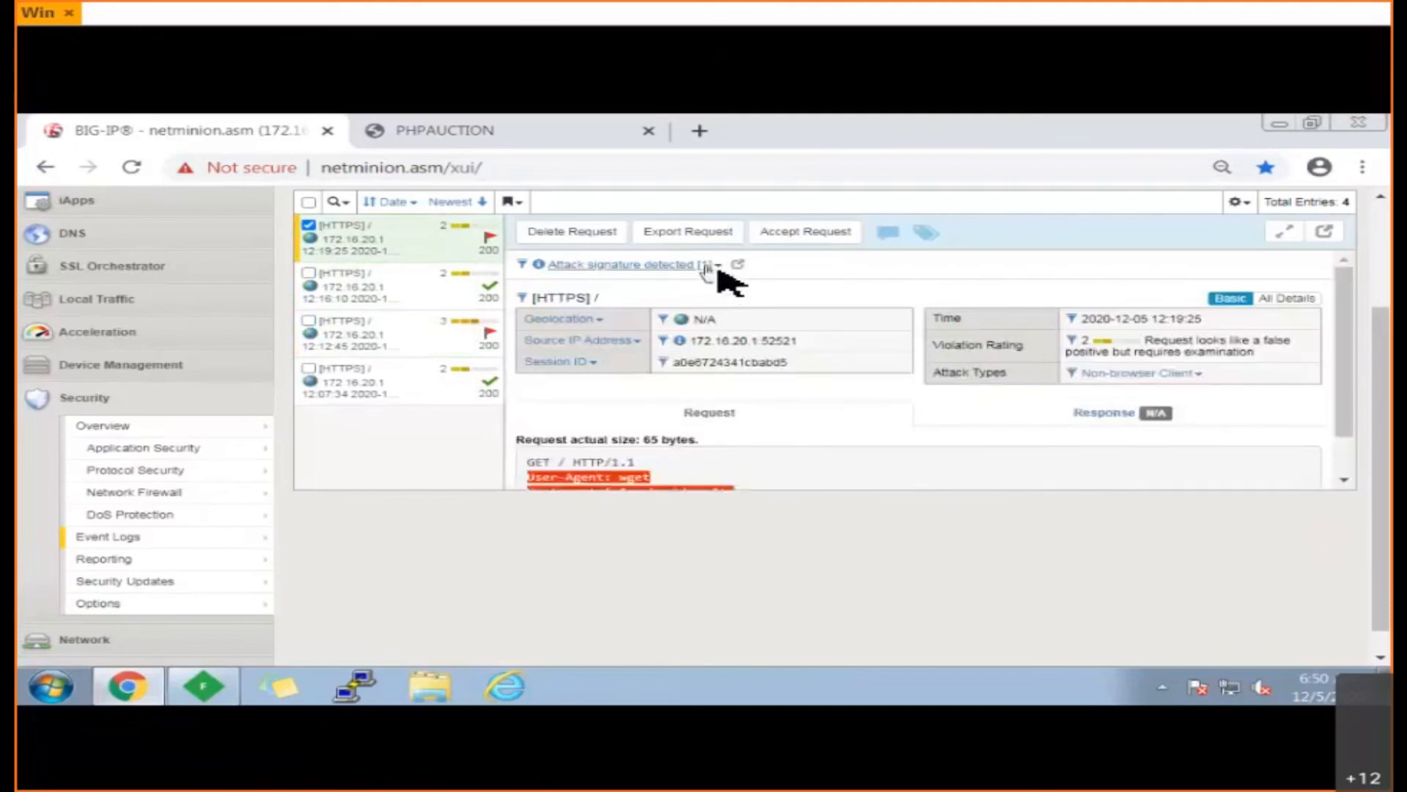
left_click(717, 266)
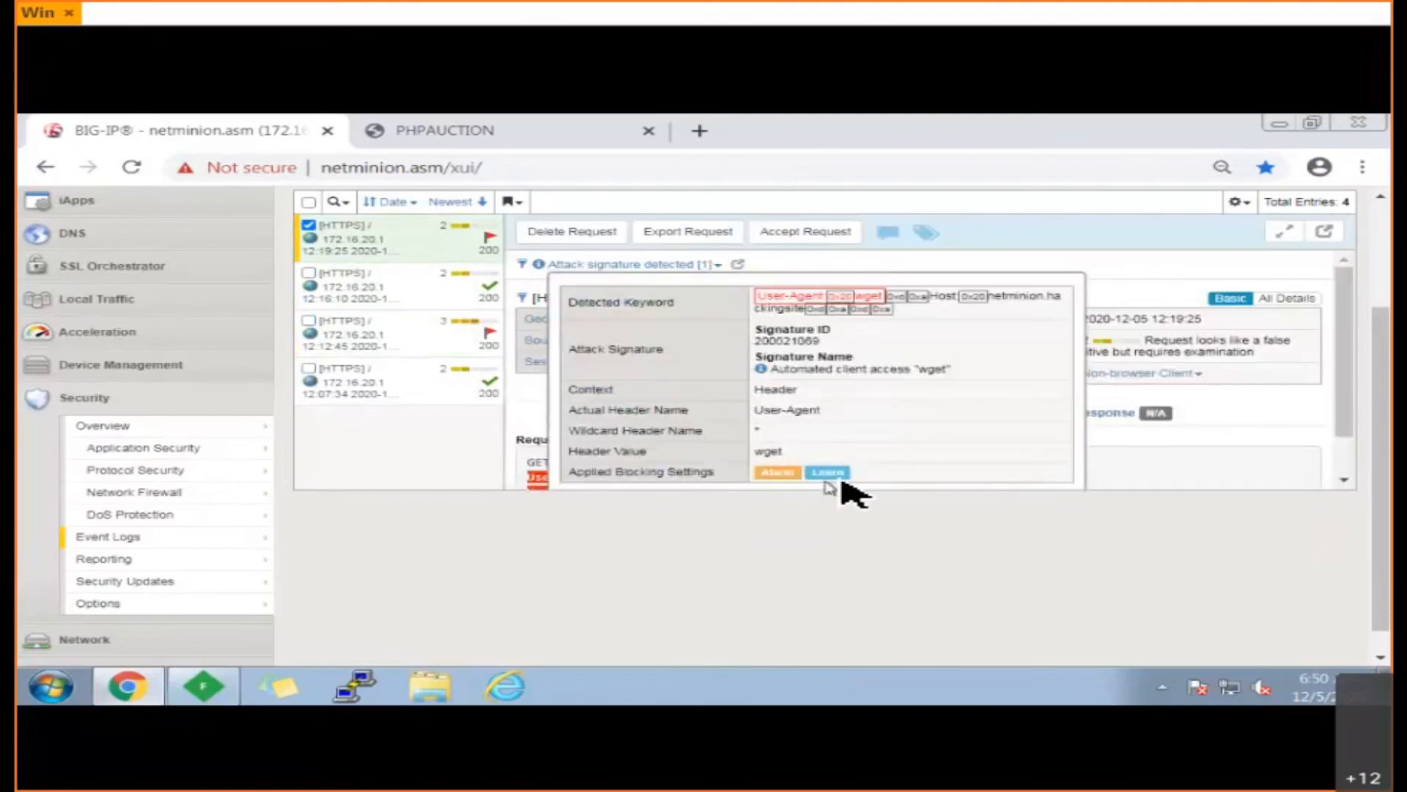
mouse_move(82, 496)
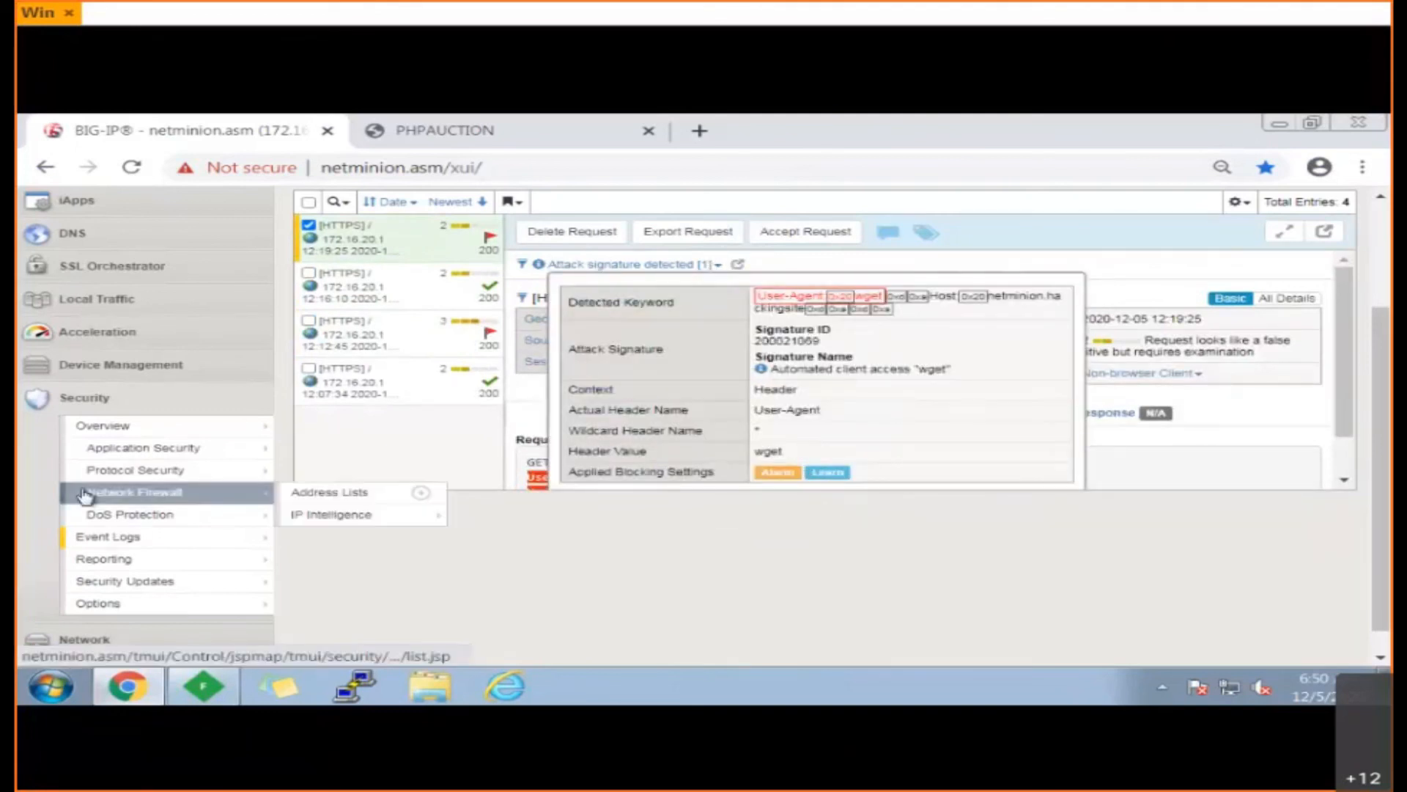
mouse_move(786, 454)
left_mouse_down()
mouse_move(793, 467)
mouse_move(867, 421)
mouse_move(914, 436)
mouse_move(925, 482)
mouse_move(1016, 481)
mouse_move(935, 466)
mouse_move(951, 470)
left_mouse_up()
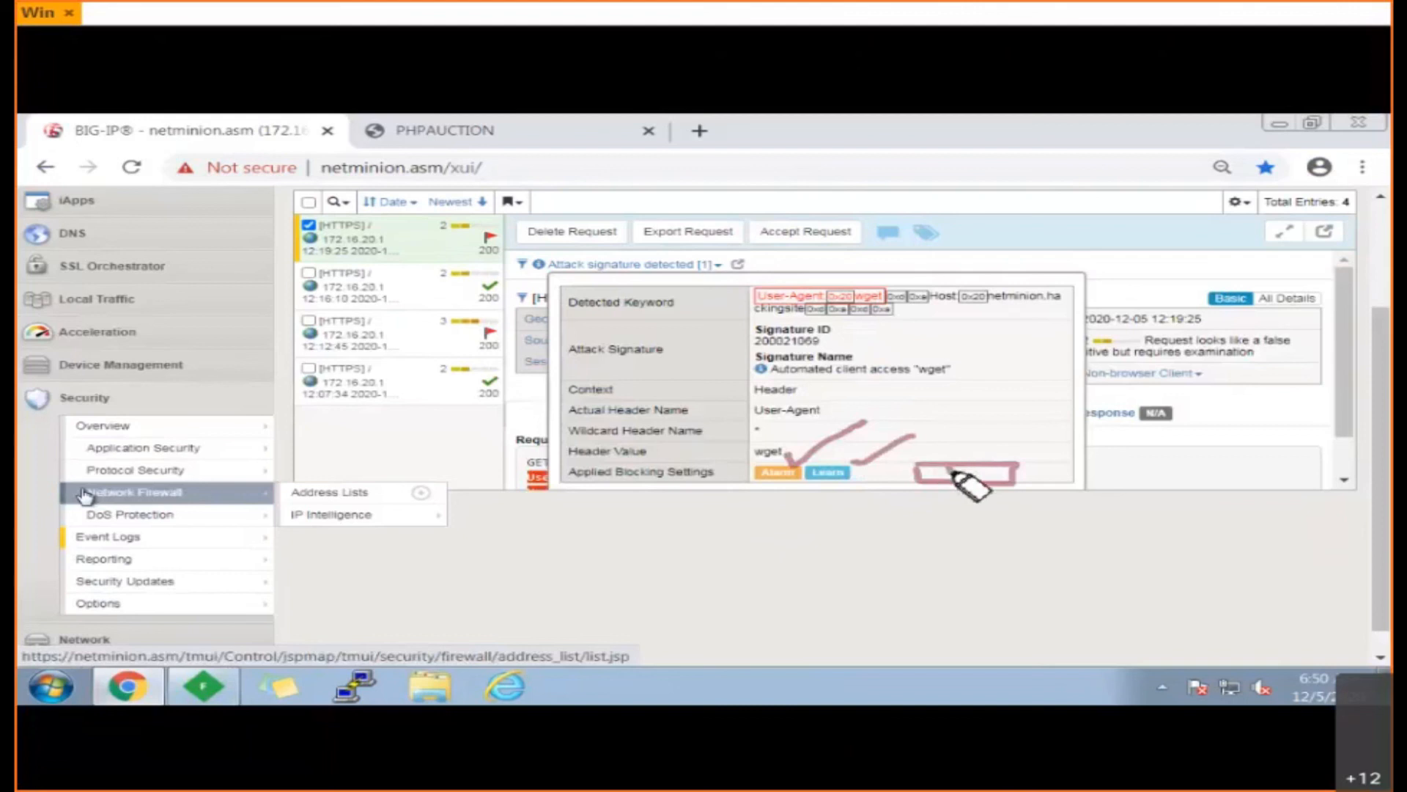
left_click_drag(780, 566, 780, 604)
mouse_move(726, 567)
left_mouse_down()
mouse_move(824, 553)
mouse_move(598, 631)
mouse_move(862, 566)
mouse_move(1010, 563)
mouse_move(997, 591)
mouse_move(1092, 548)
mouse_move(1083, 590)
left_mouse_up()
mouse_move(956, 443)
left_mouse_down()
mouse_move(969, 456)
mouse_move(1120, 389)
left_mouse_up()
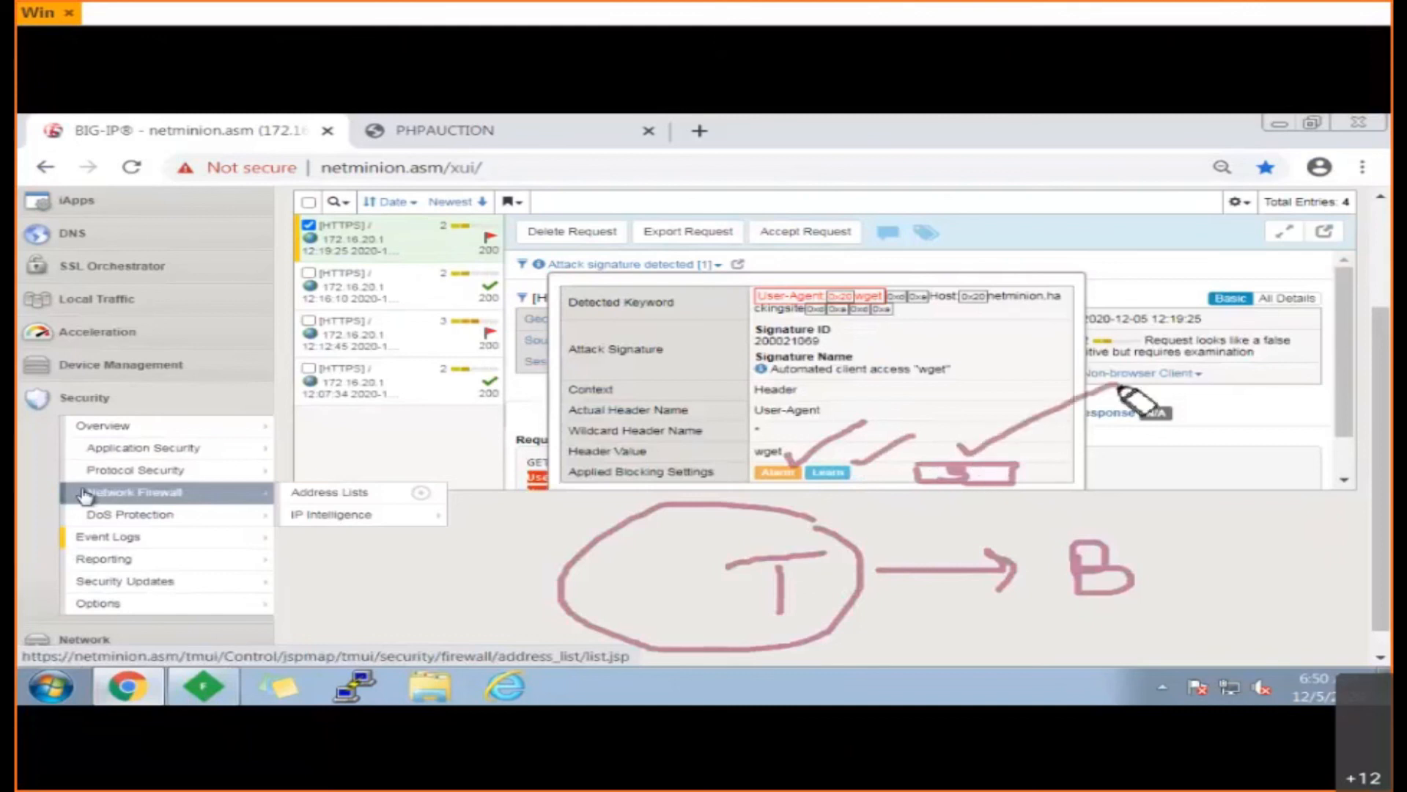
mouse_move(1187, 526)
left_mouse_down()
mouse_move(1041, 345)
mouse_move(1000, 353)
left_mouse_up()
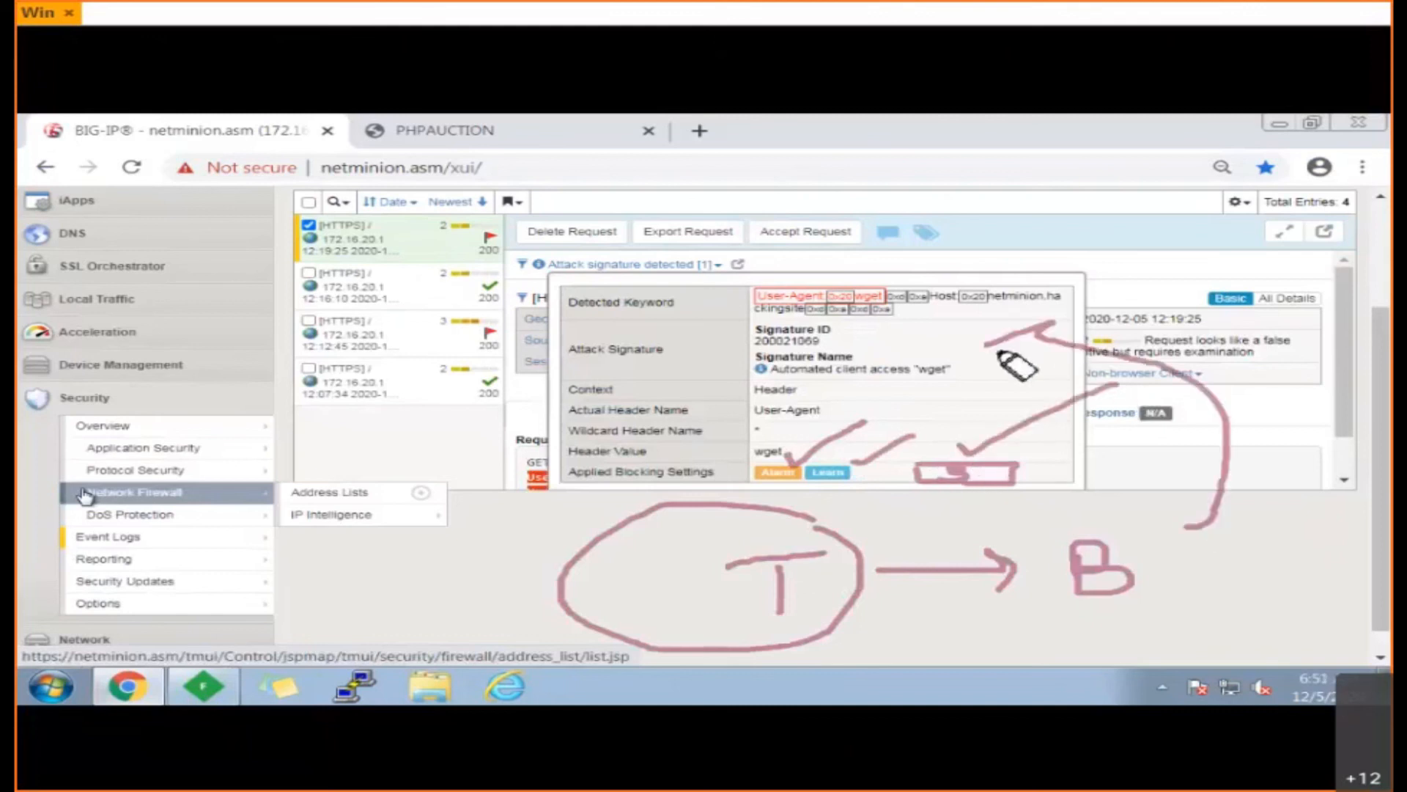
mouse_move(707, 239)
left_mouse_down()
mouse_move(993, 339)
mouse_move(619, 226)
left_mouse_up()
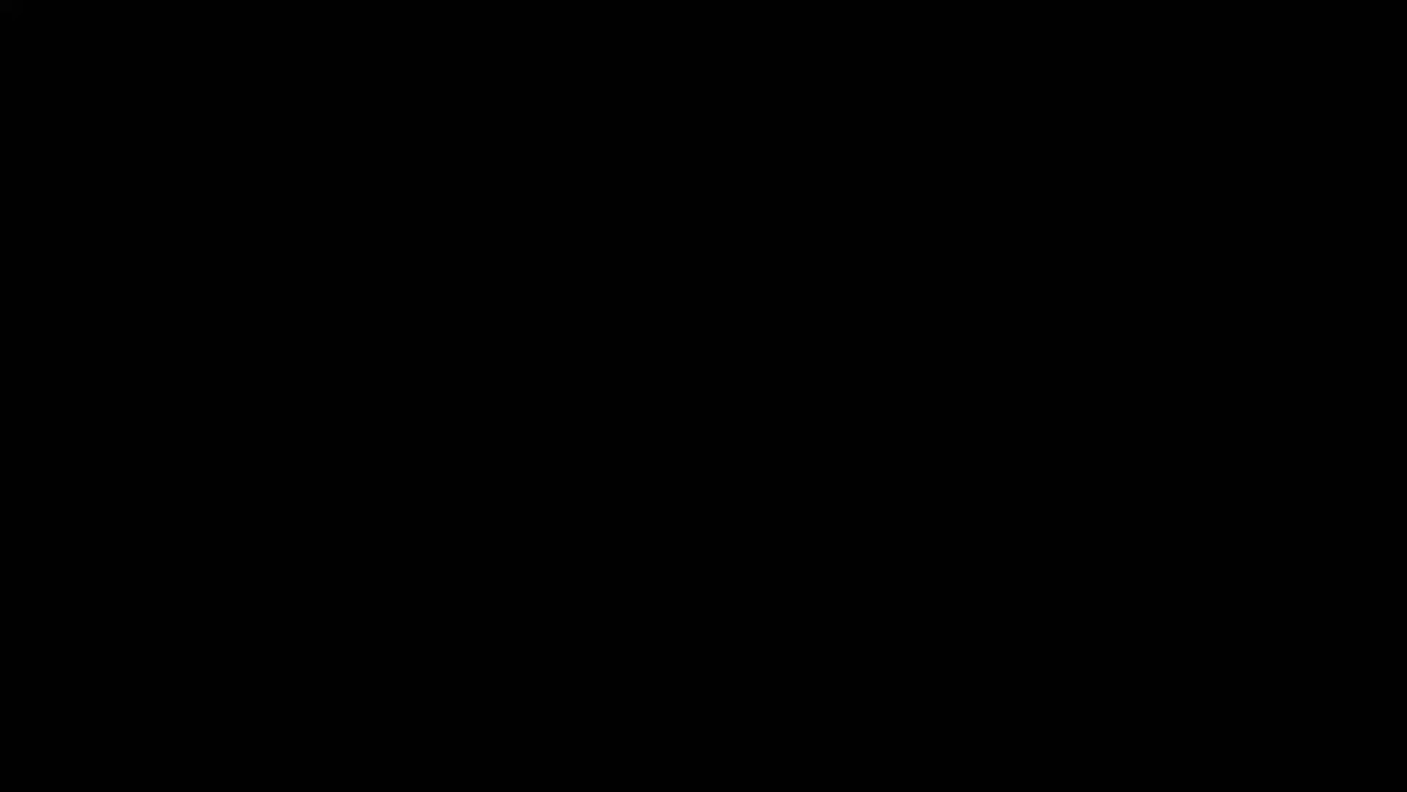